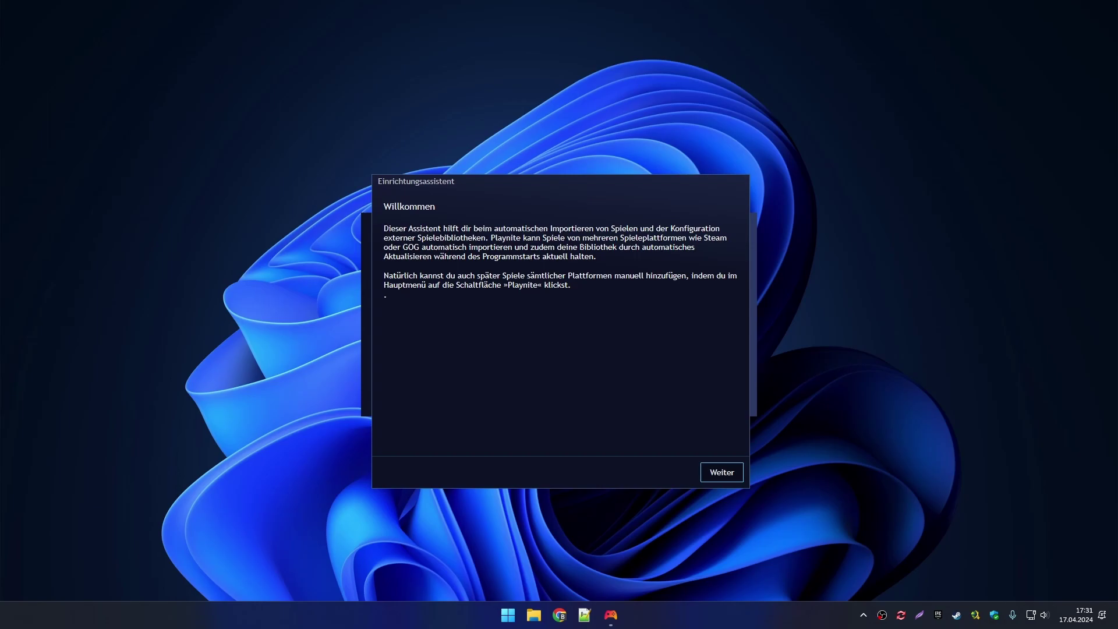
Complete the first-run setup wizard without selecting any game service for library integration
{"action": "left_click", "coordinate": [721, 472]}
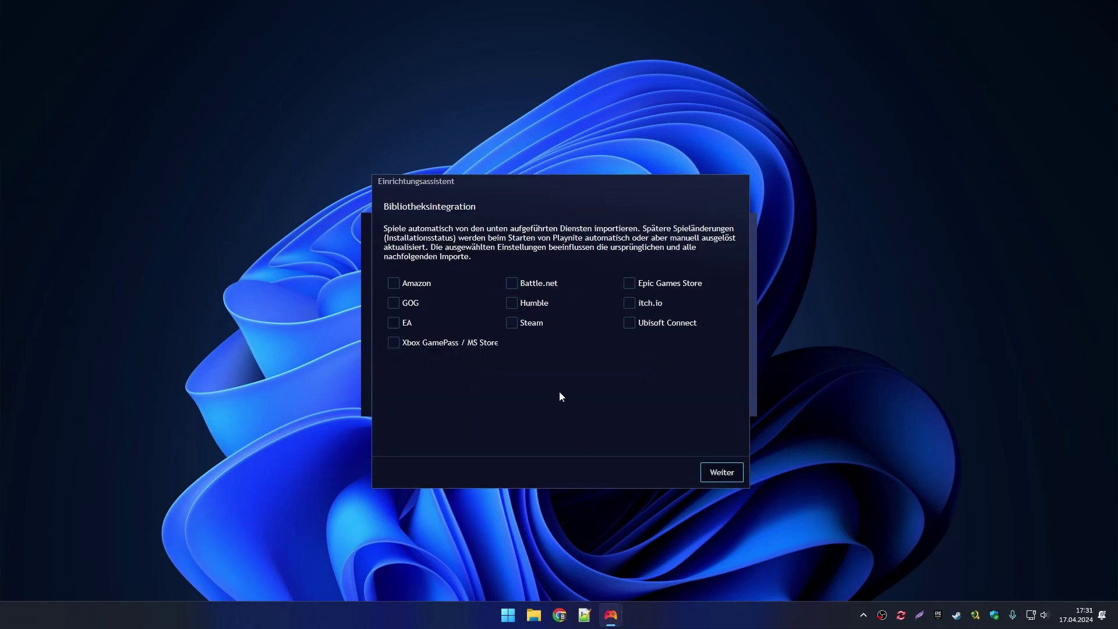
{"action": "left_click", "coordinate": [722, 472]}
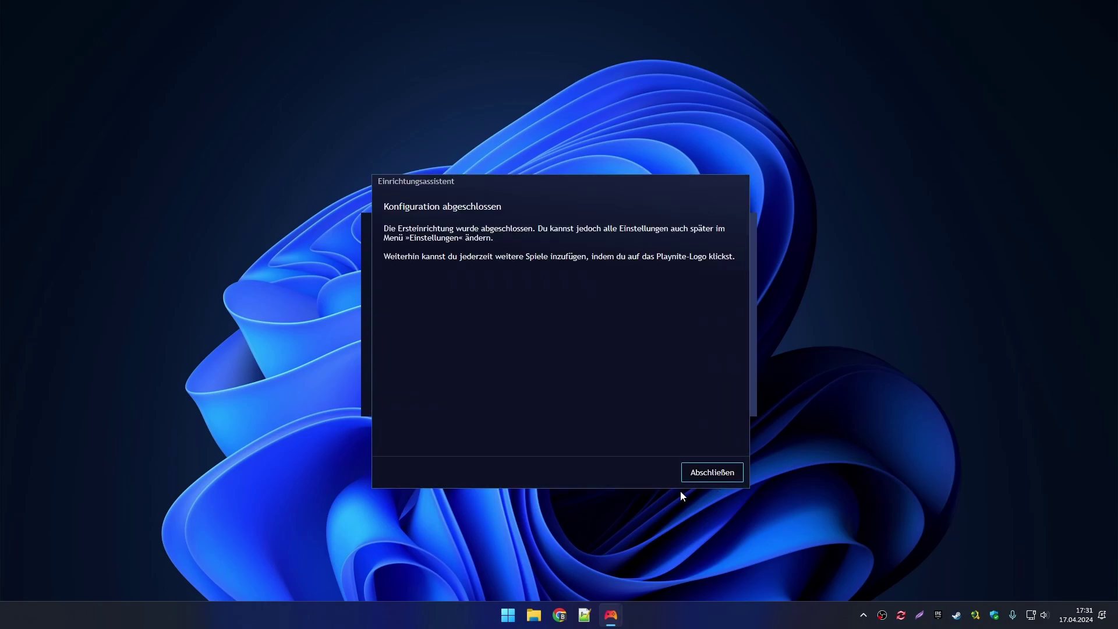
{"action": "left_click", "coordinate": [711, 473]}
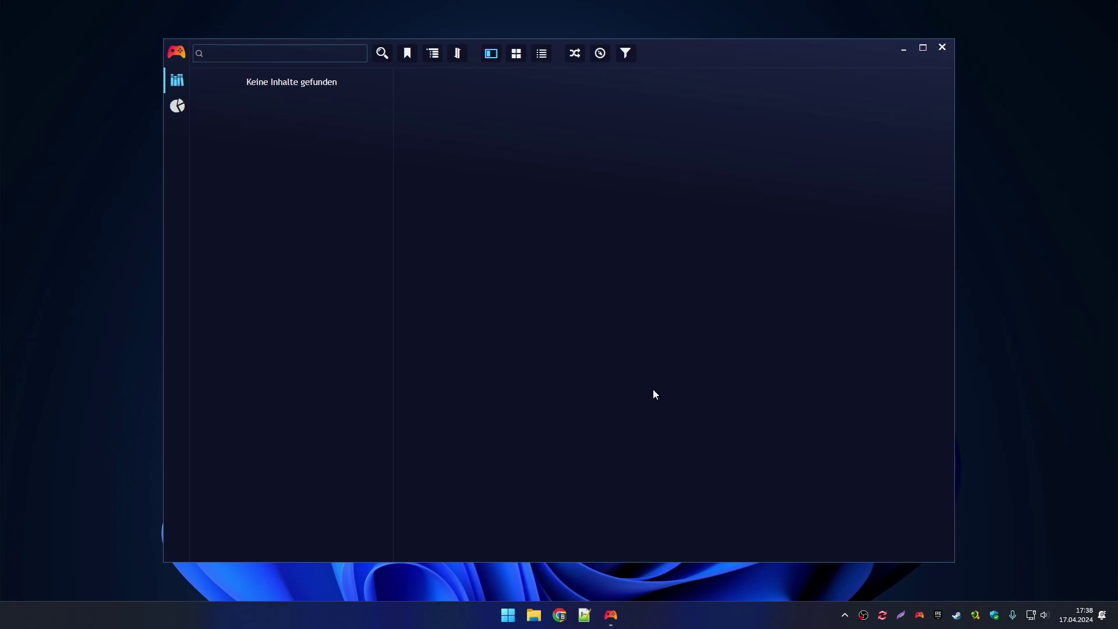
Install the Steam library integration from the library add-ons available to browse
{"action": "left_click", "coordinate": [181, 60]}
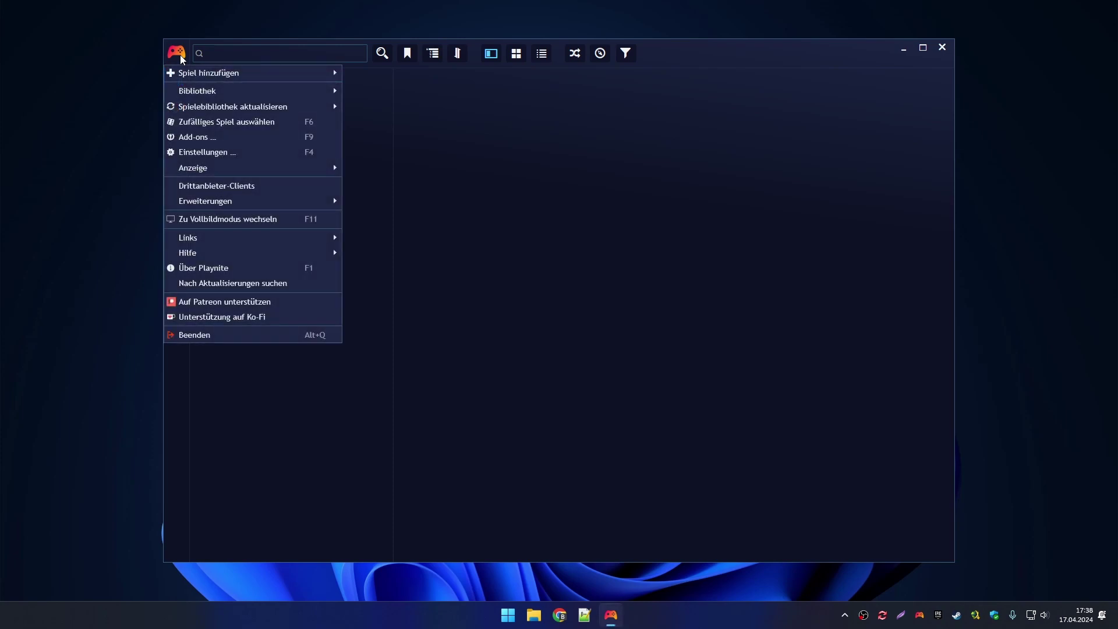
{"action": "left_click", "coordinate": [198, 137]}
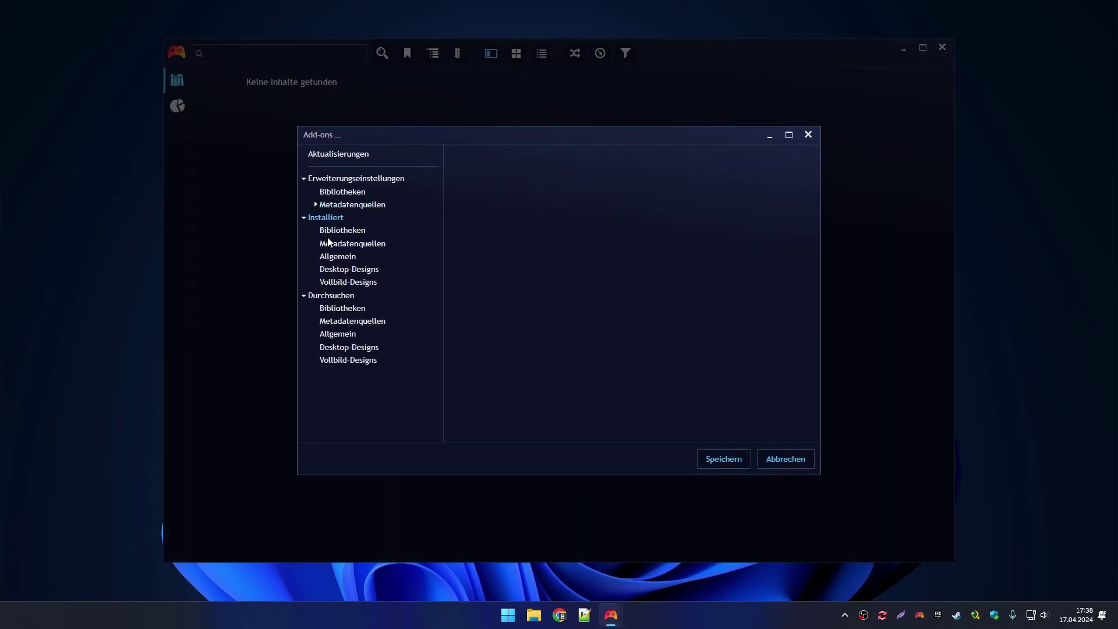
{"action": "left_click", "coordinate": [347, 311]}
{"action": "scroll", "coordinate": [647, 221], "scroll_direction": "down", "scroll_amount": 3}
{"action": "left_click_drag", "start_coordinate": [646, 222], "coordinate": [645, 228]}
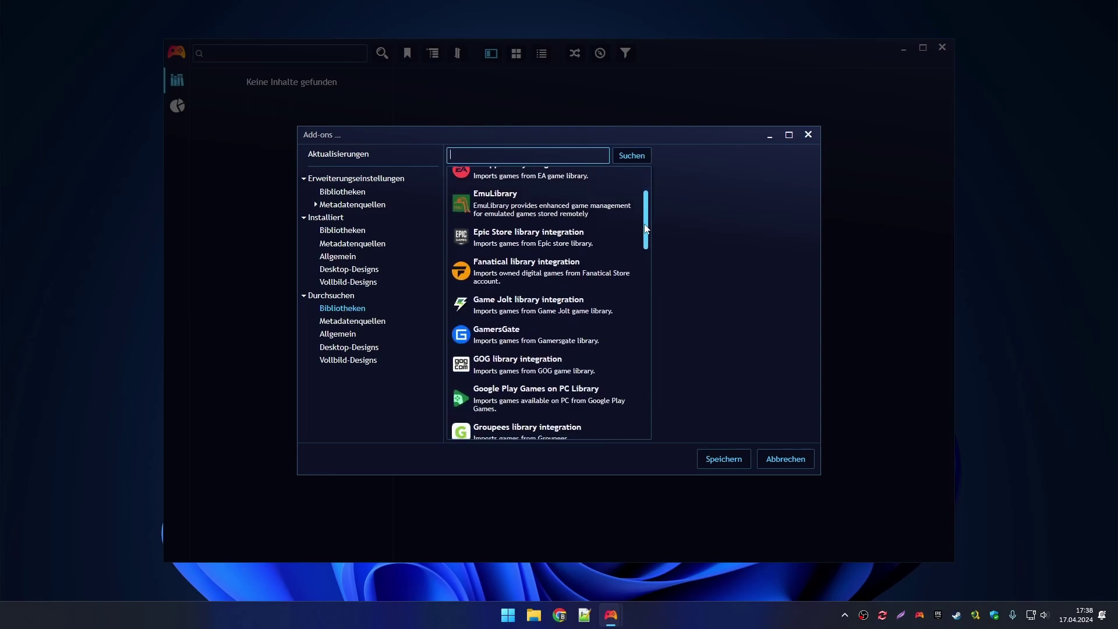
{"action": "left_click", "coordinate": [639, 228]}
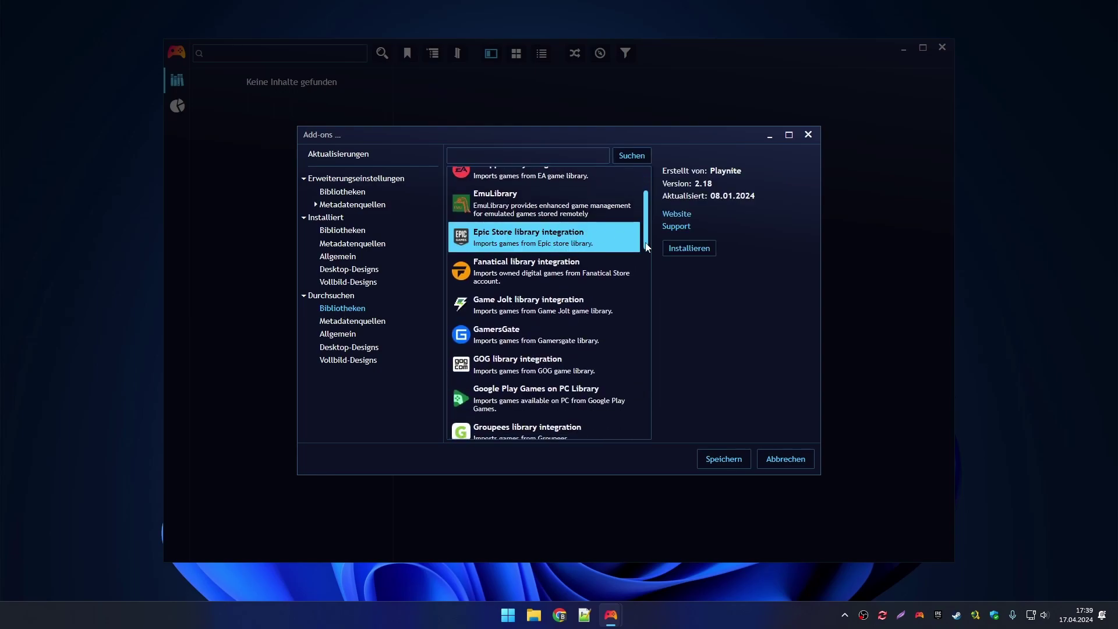
{"action": "left_click_drag", "start_coordinate": [645, 244], "coordinate": [636, 426]}
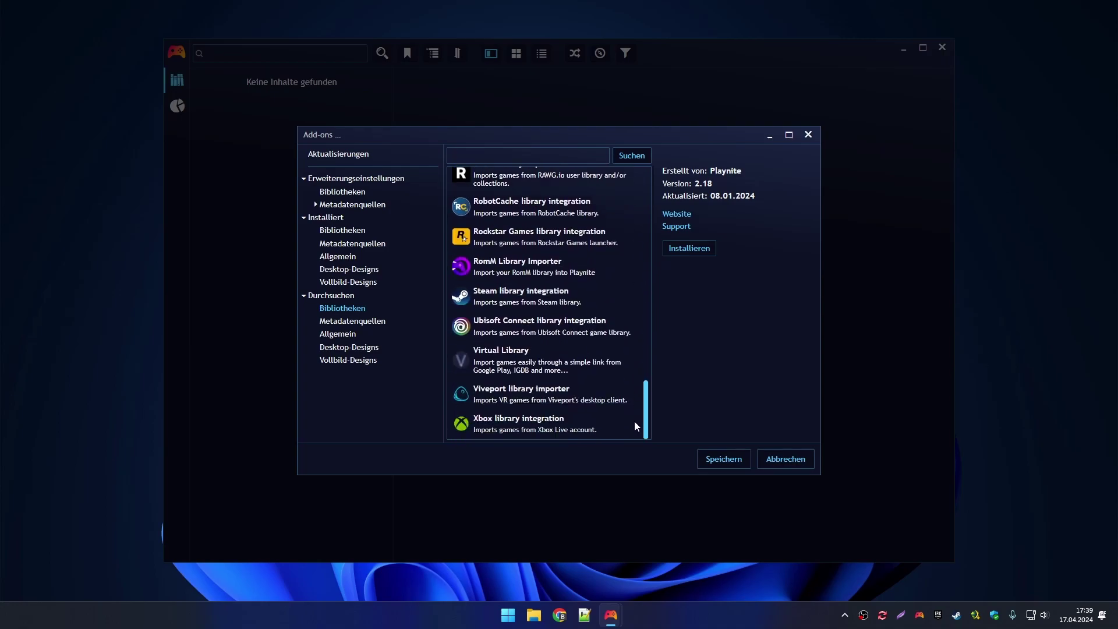
{"action": "left_click", "coordinate": [502, 294]}
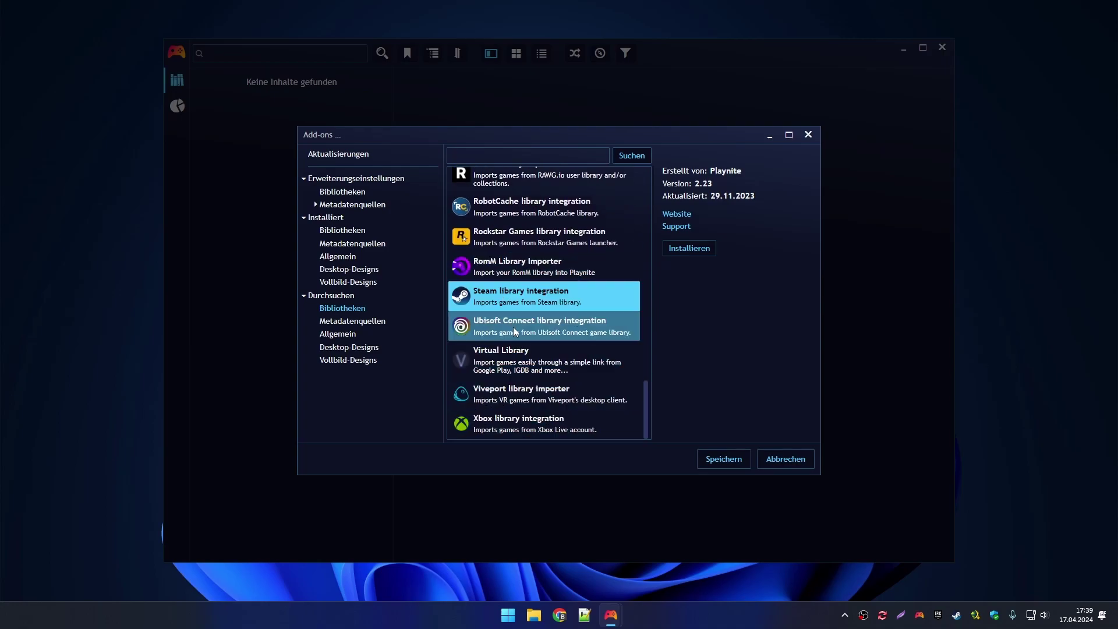
{"action": "left_click", "coordinate": [514, 331]}
{"action": "left_click", "coordinate": [518, 296]}
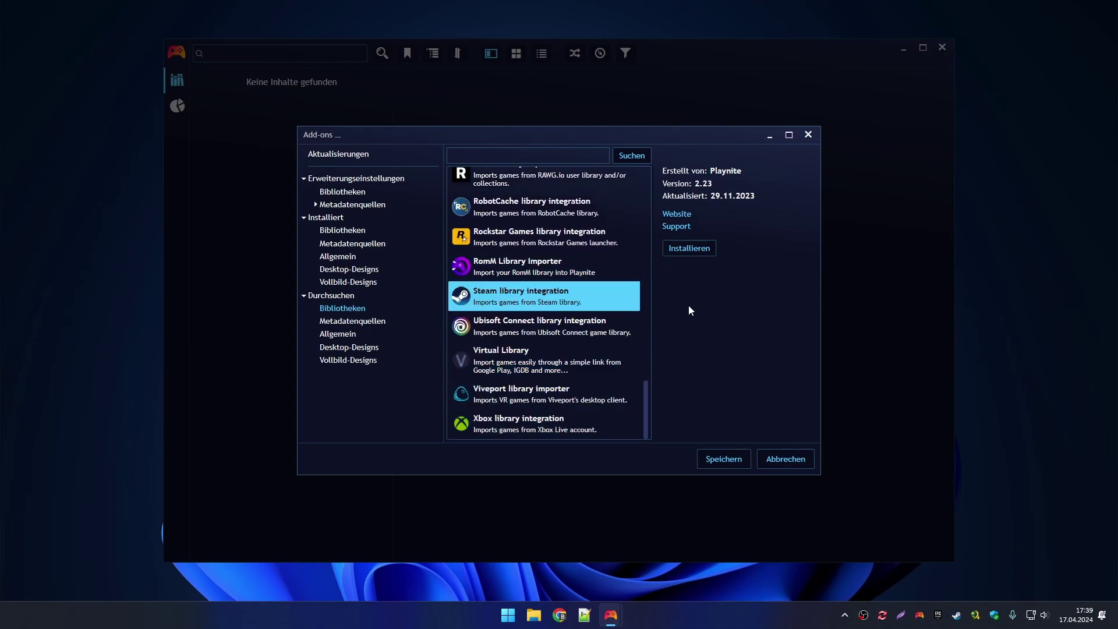
{"action": "left_click", "coordinate": [694, 248]}
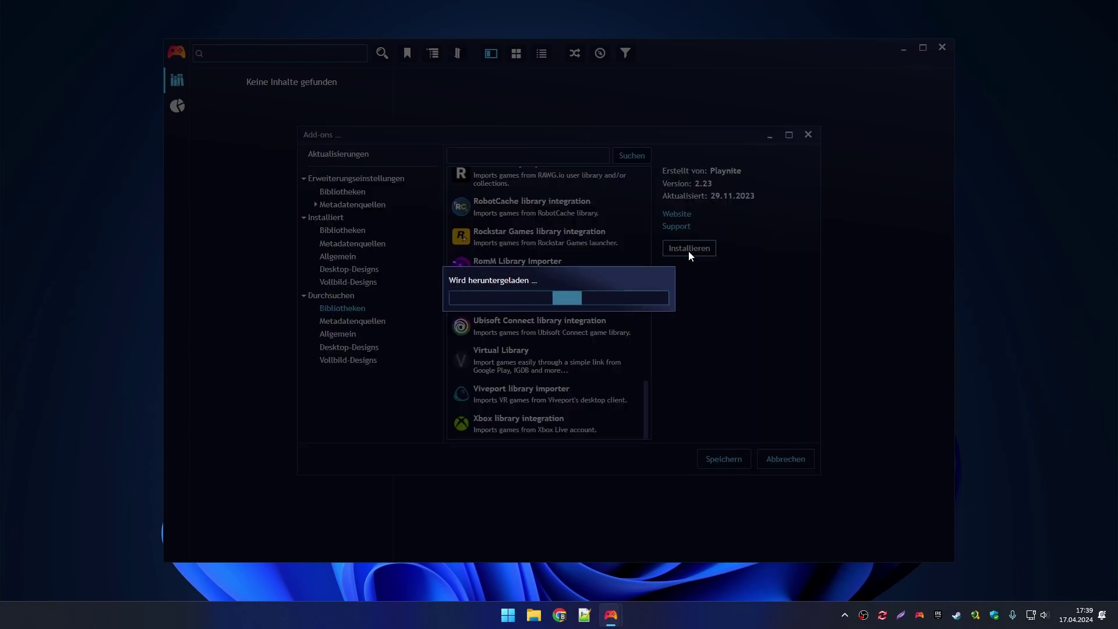
Install the Epic Store library integration and save the add-on changes with a restart
{"action": "scroll", "coordinate": [582, 349], "scroll_direction": "up", "scroll_amount": 10}
{"action": "left_click", "coordinate": [515, 343]}
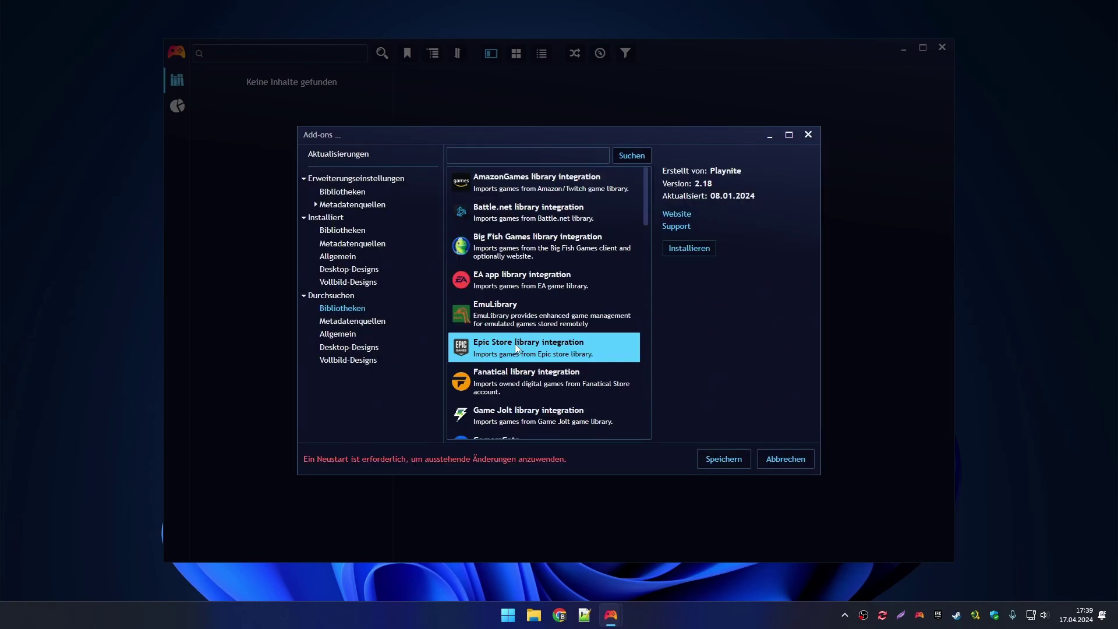
{"action": "left_click", "coordinate": [688, 248]}
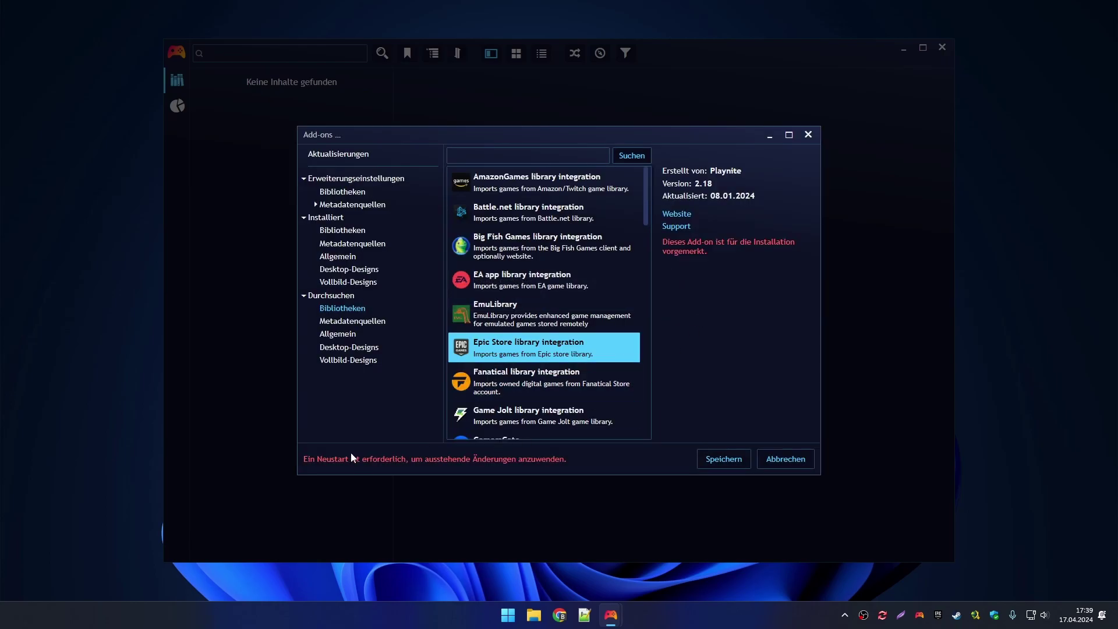
{"action": "left_click", "coordinate": [714, 463]}
{"action": "left_click", "coordinate": [643, 325]}
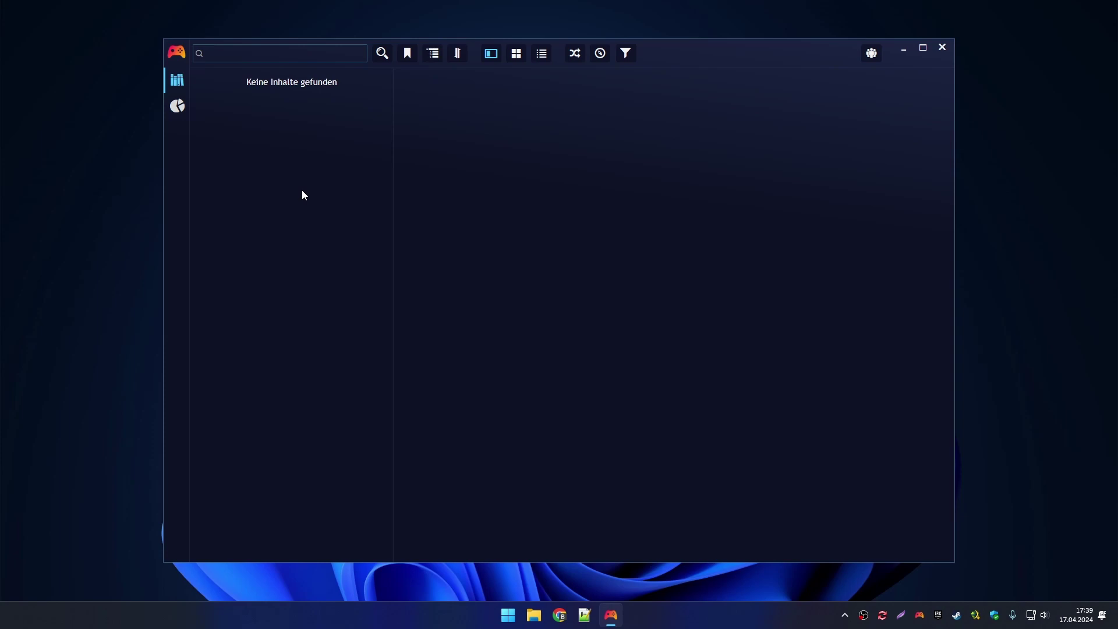
Configure the Steam integration to connect the user account and import uninstalled and free games, with importing installed games turned off
{"action": "left_click", "coordinate": [178, 58]}
{"action": "mouse_move", "coordinate": [211, 97]}
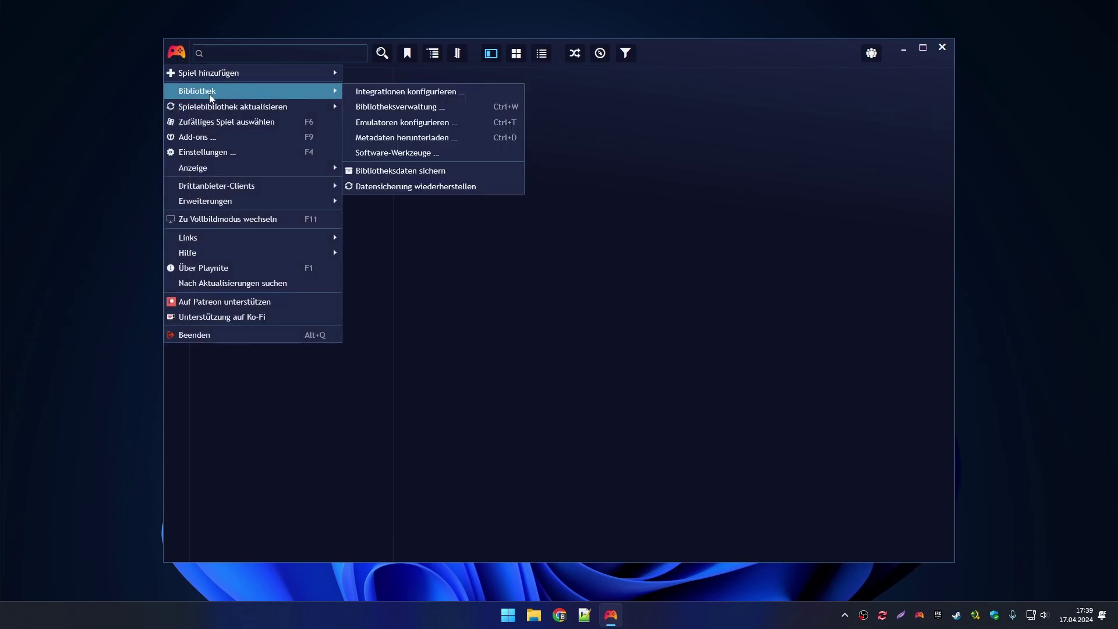
{"action": "left_click", "coordinate": [393, 95]}
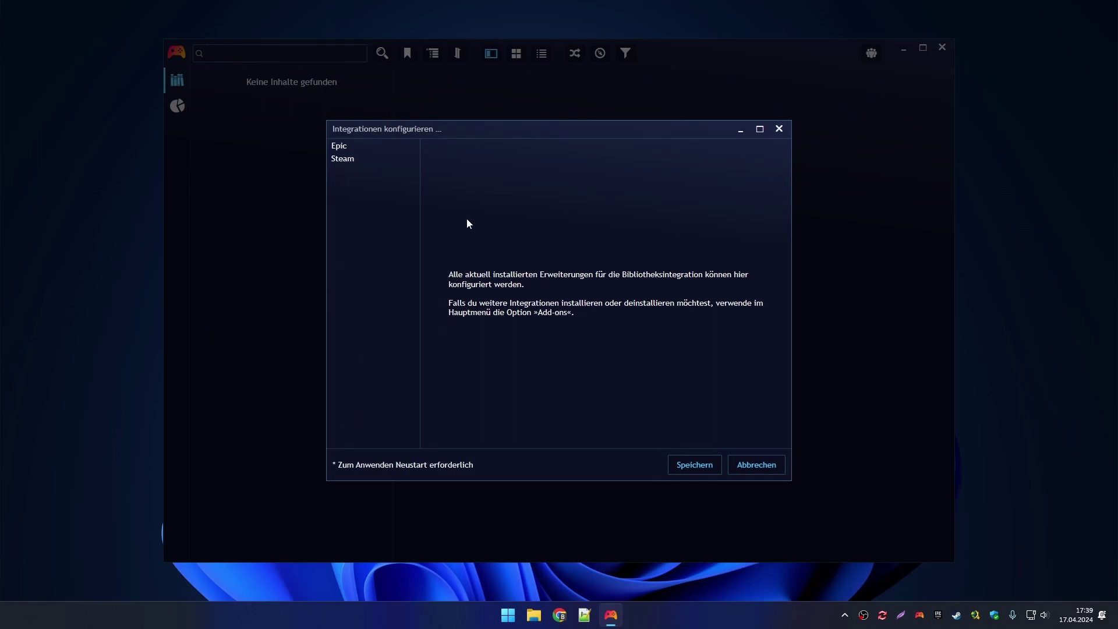
{"action": "left_click", "coordinate": [347, 163]}
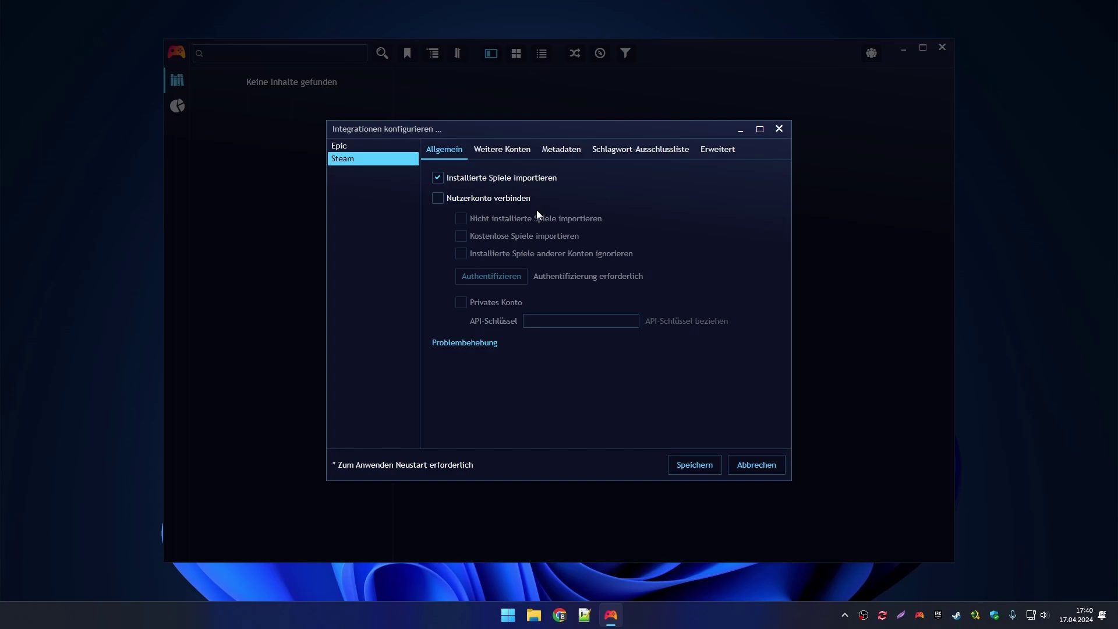
{"action": "left_click", "coordinate": [441, 196]}
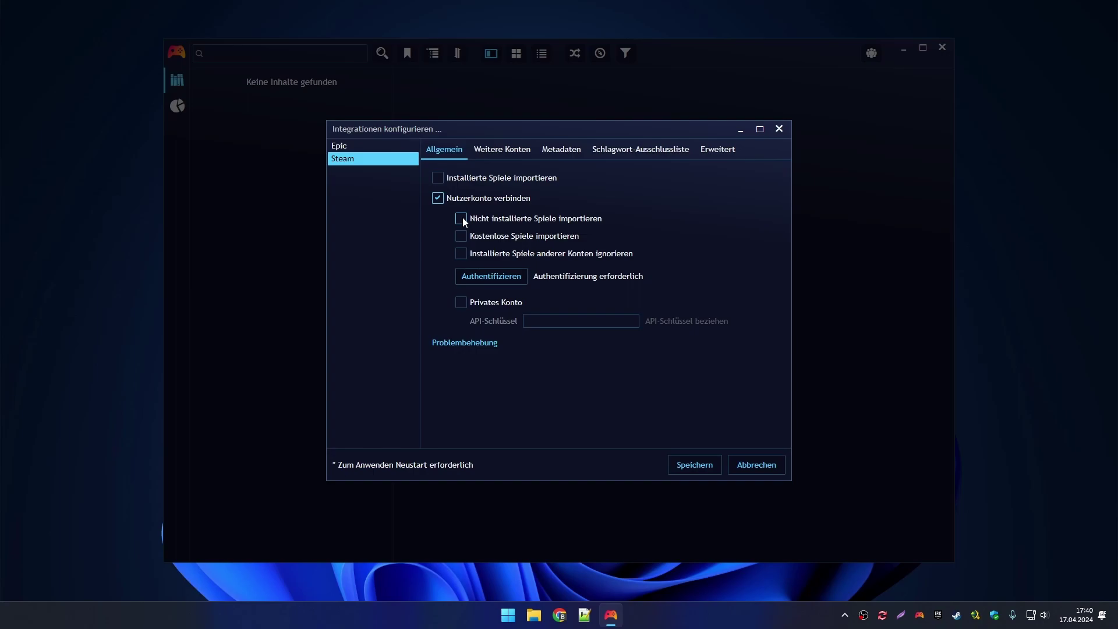
{"action": "left_click", "coordinate": [554, 221]}
{"action": "left_click", "coordinate": [505, 238]}
Authenticate the Steam account for the integration, accepting all cookies on the sign-in page
{"action": "left_click", "coordinate": [503, 277]}
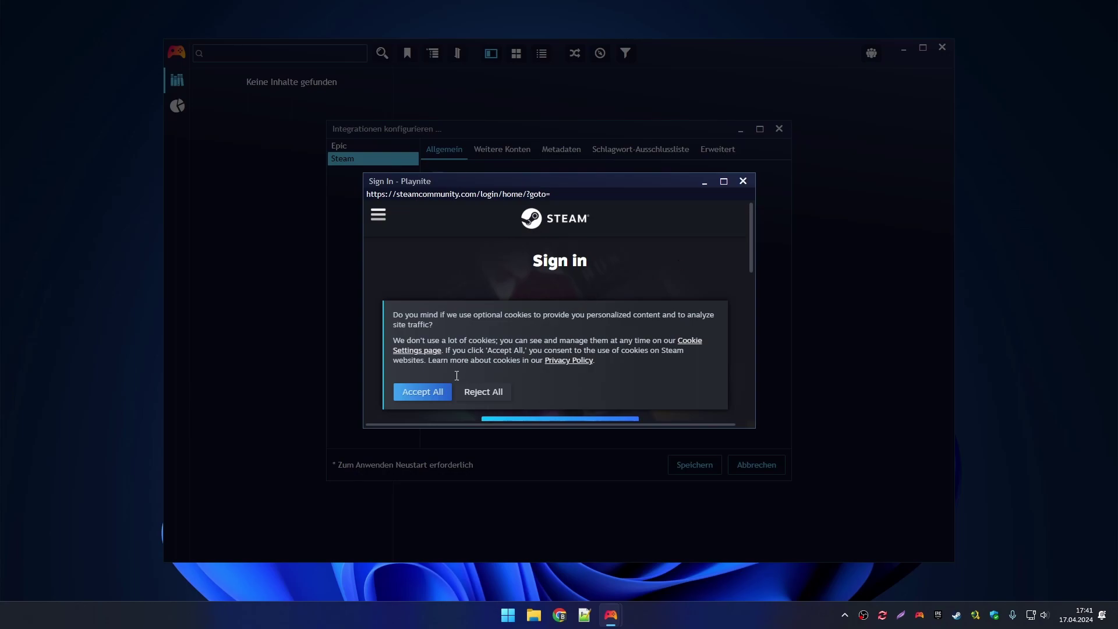
{"action": "left_click", "coordinate": [420, 391]}
{"action": "scroll", "coordinate": [619, 339], "scroll_direction": "down", "scroll_amount": 5}
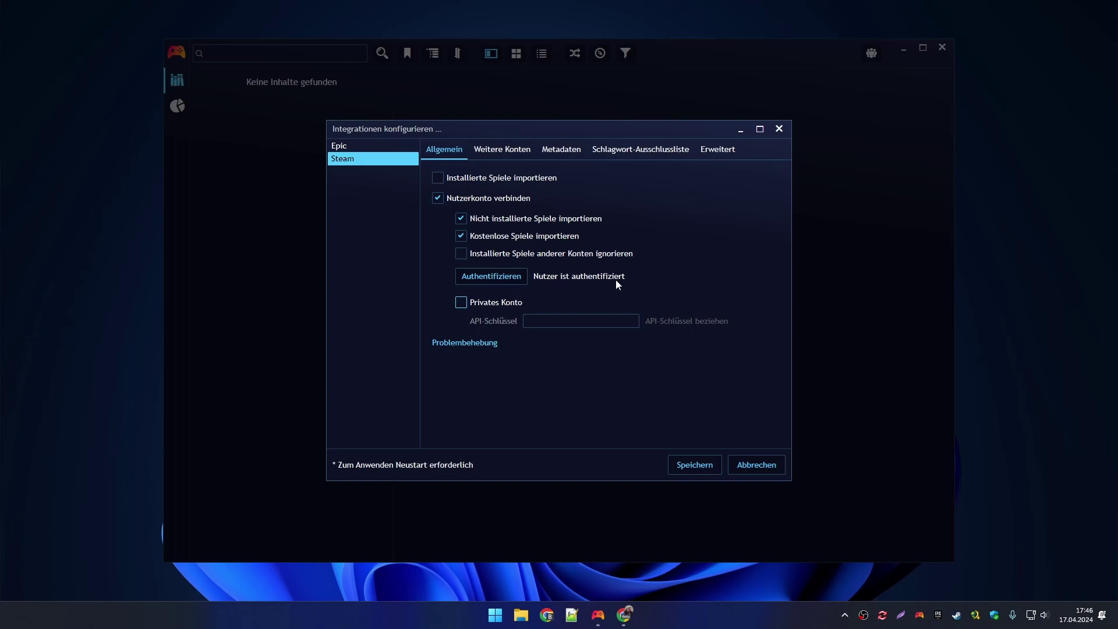
Mark the Steam account as private and copy its Web API key from the Steam API key page
{"action": "left_click", "coordinate": [462, 304]}
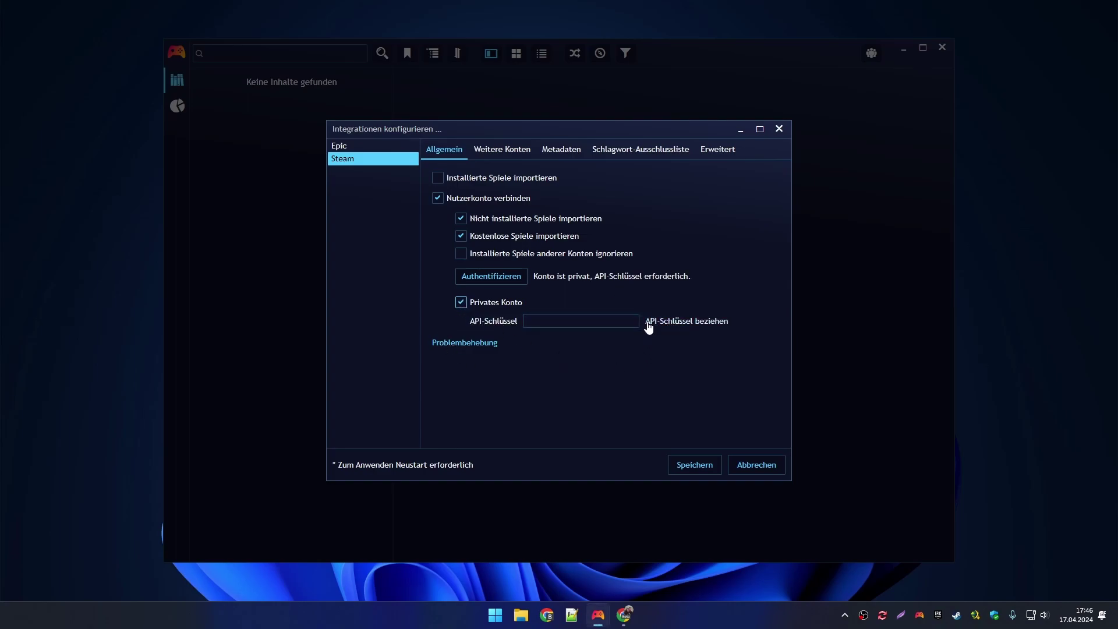
{"action": "left_click", "coordinate": [701, 329]}
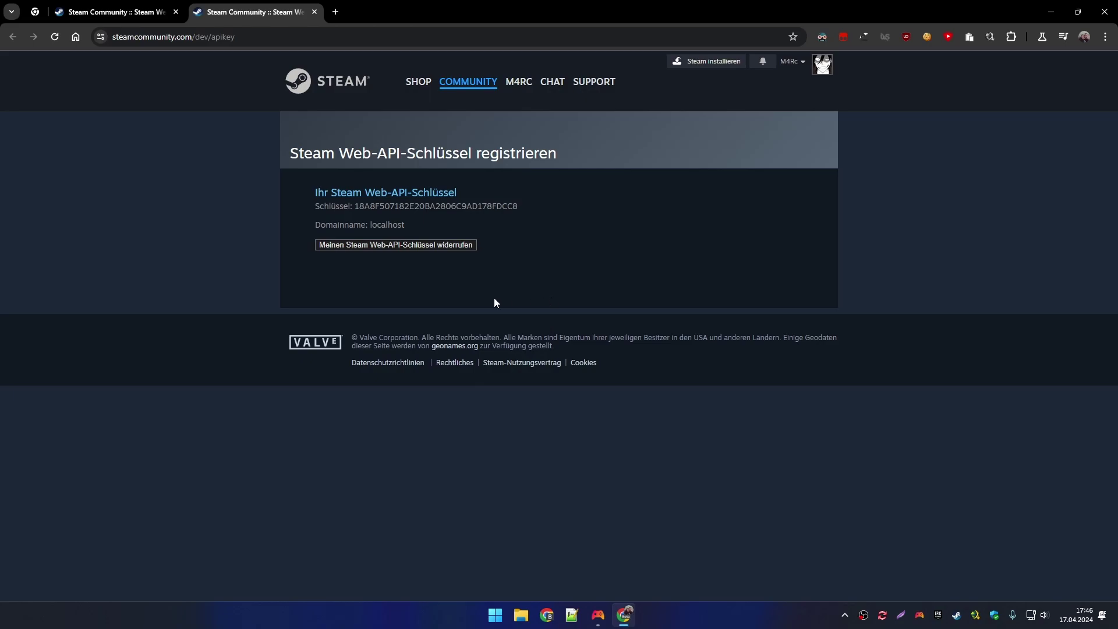
{"action": "double_click", "coordinate": [436, 208]}
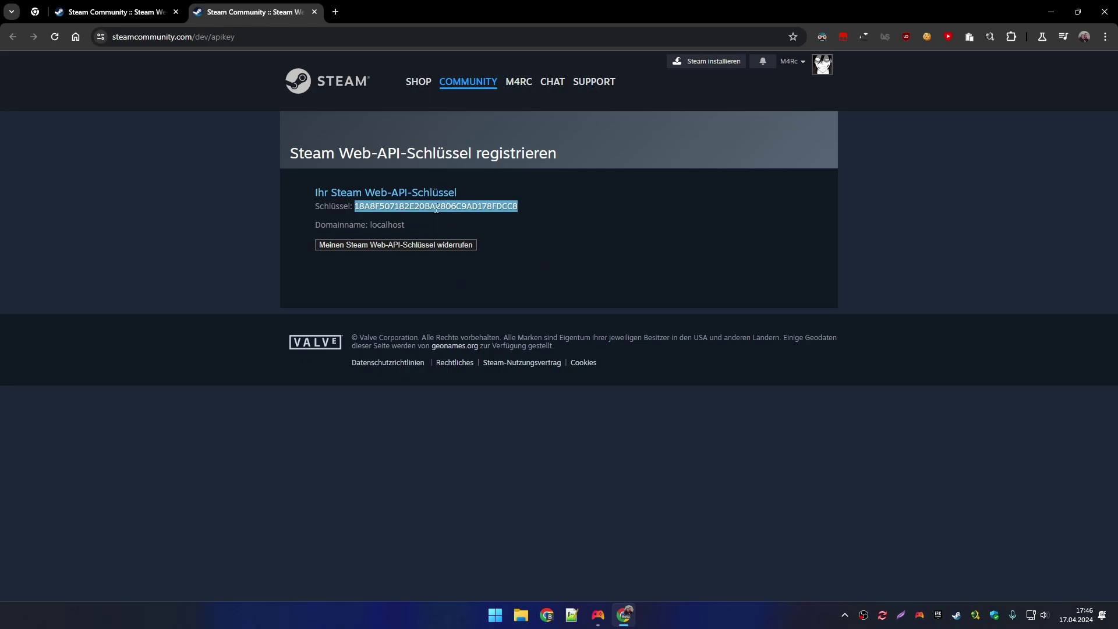
{"action": "right_click", "coordinate": [436, 208]}
{"action": "left_click", "coordinate": [455, 219]}
Switch back to Playnite and paste the copied API key into the Steam integration settings
{"action": "left_click", "coordinate": [596, 621]}
{"action": "left_click", "coordinate": [550, 324]}
{"action": "key", "text": "super+b"}
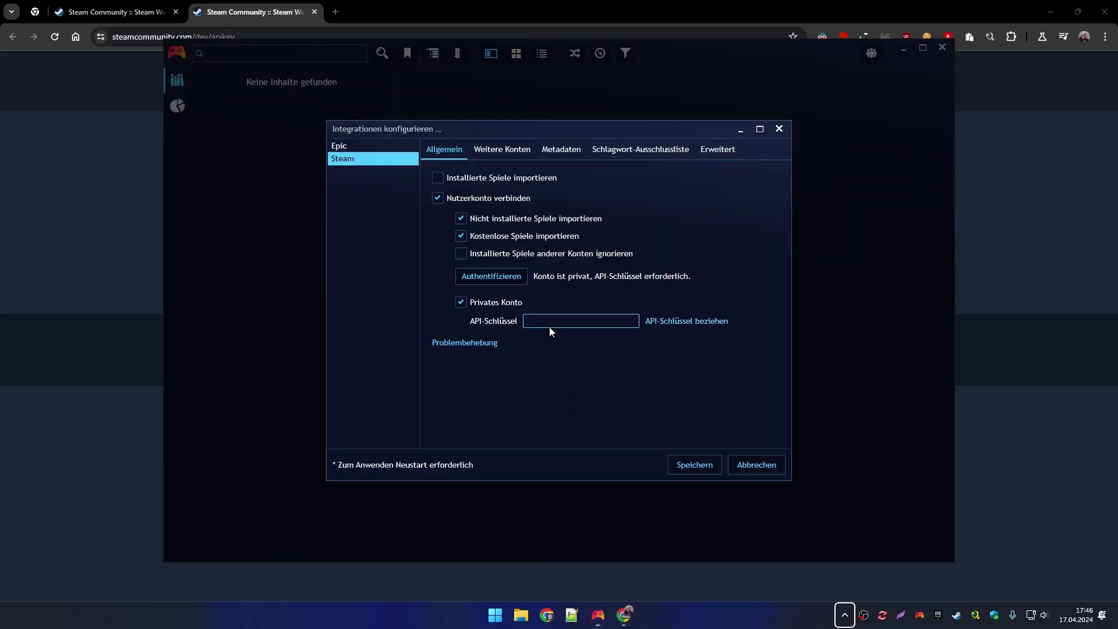
{"action": "right_click", "coordinate": [551, 324]}
{"action": "left_click", "coordinate": [581, 365]}
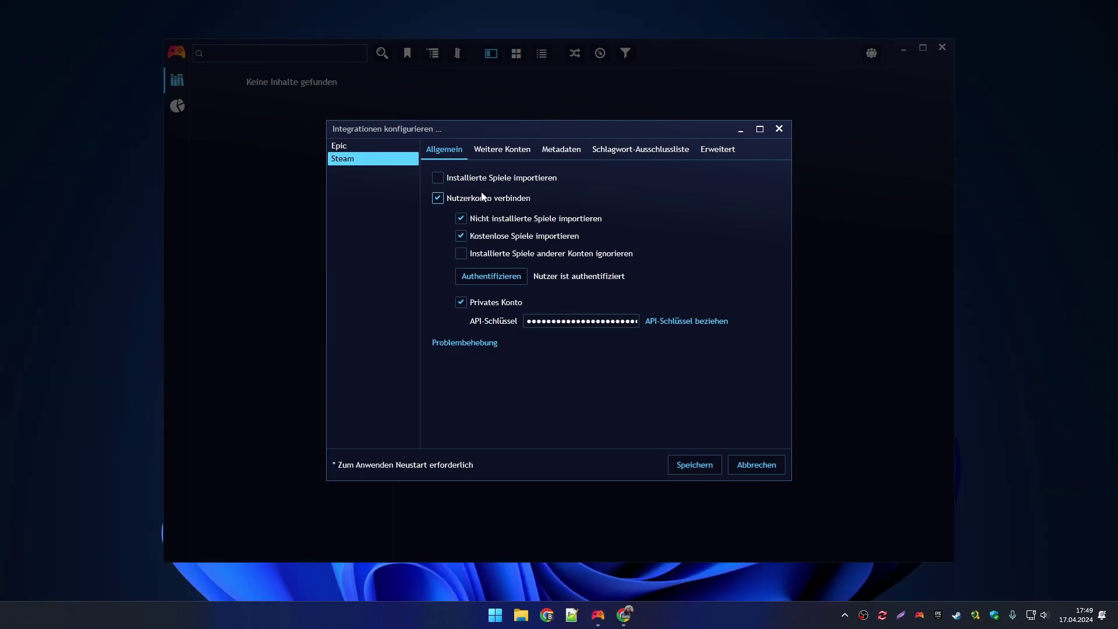
Review the Steam integration's additional accounts settings and the Epic integration's options
{"action": "left_click", "coordinate": [498, 153]}
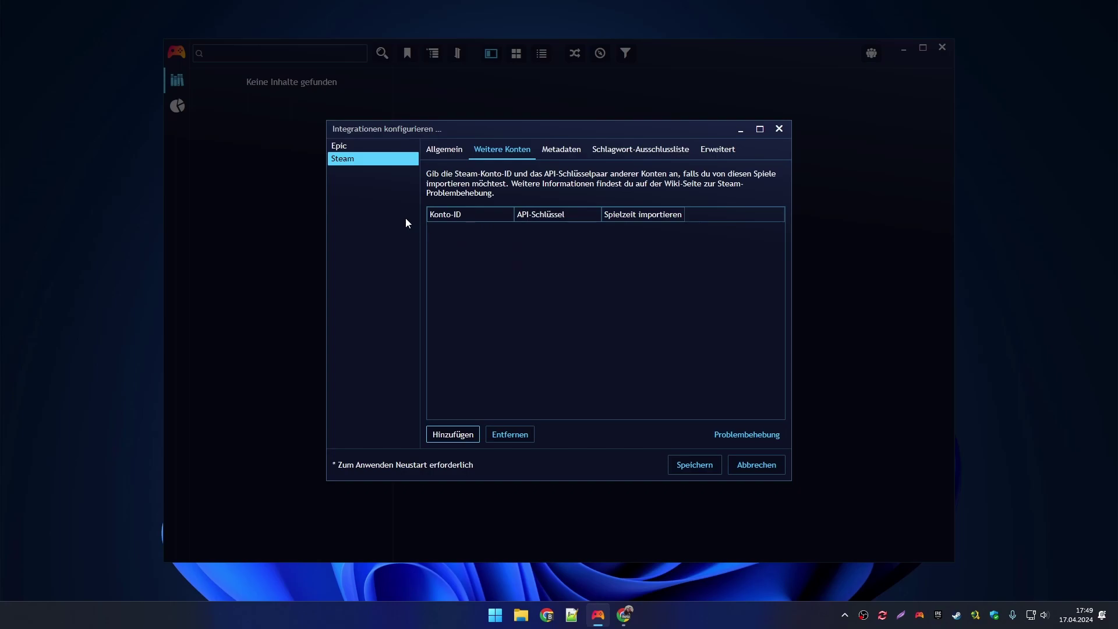
{"action": "left_click", "coordinate": [361, 145]}
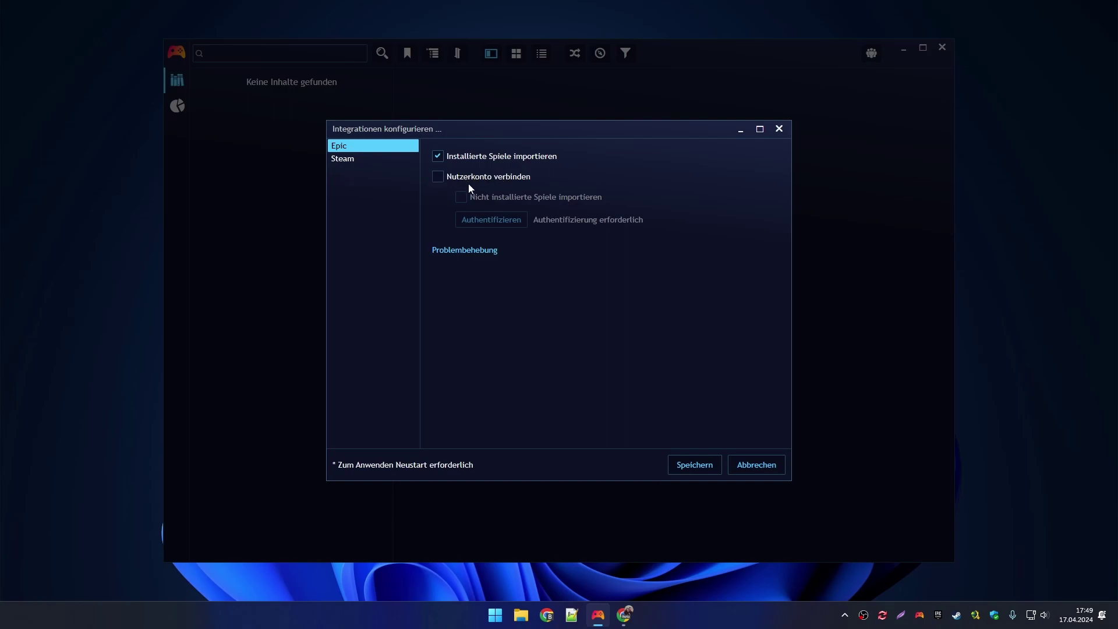
{"action": "left_click", "coordinate": [373, 159]}
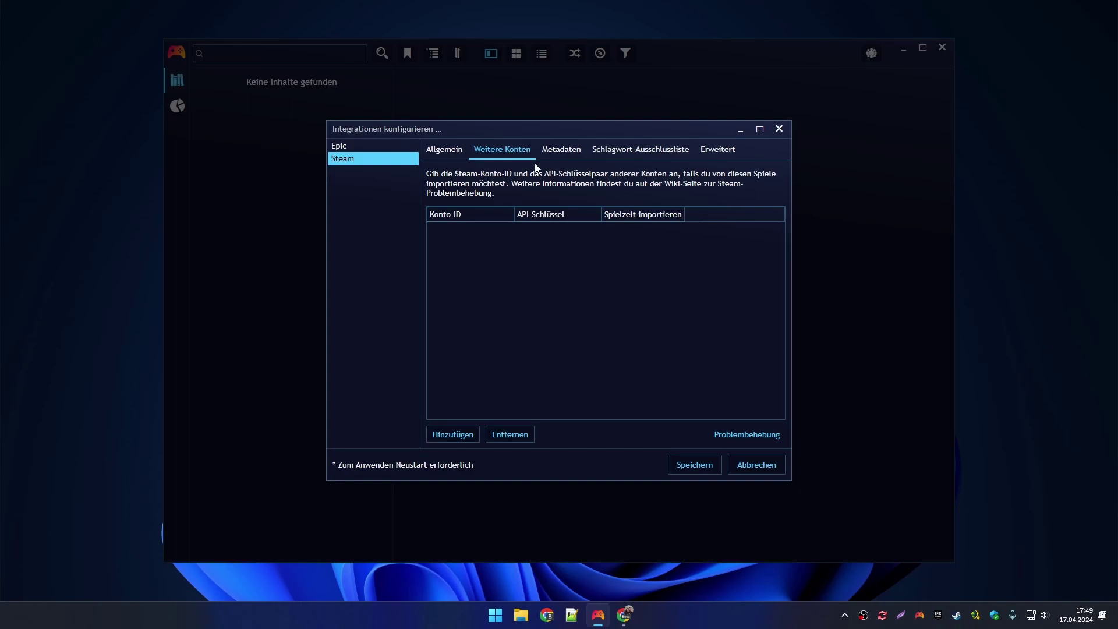
Connect and authenticate the Epic account with importing of uninstalled games enabled, and save the integration settings
{"action": "left_click", "coordinate": [349, 147]}
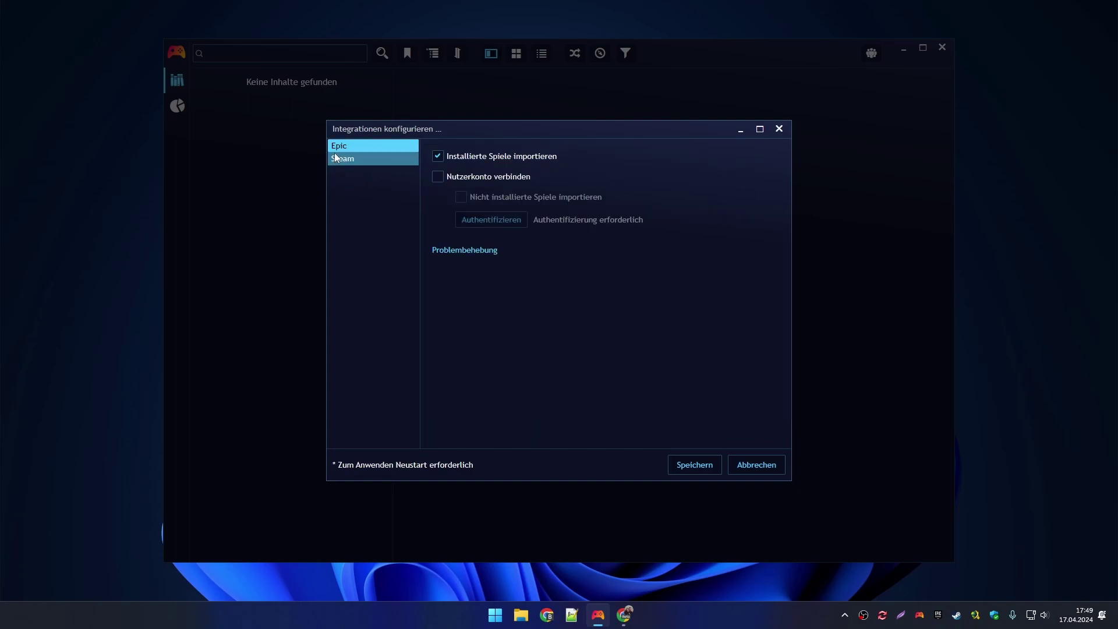
{"action": "left_click", "coordinate": [464, 179]}
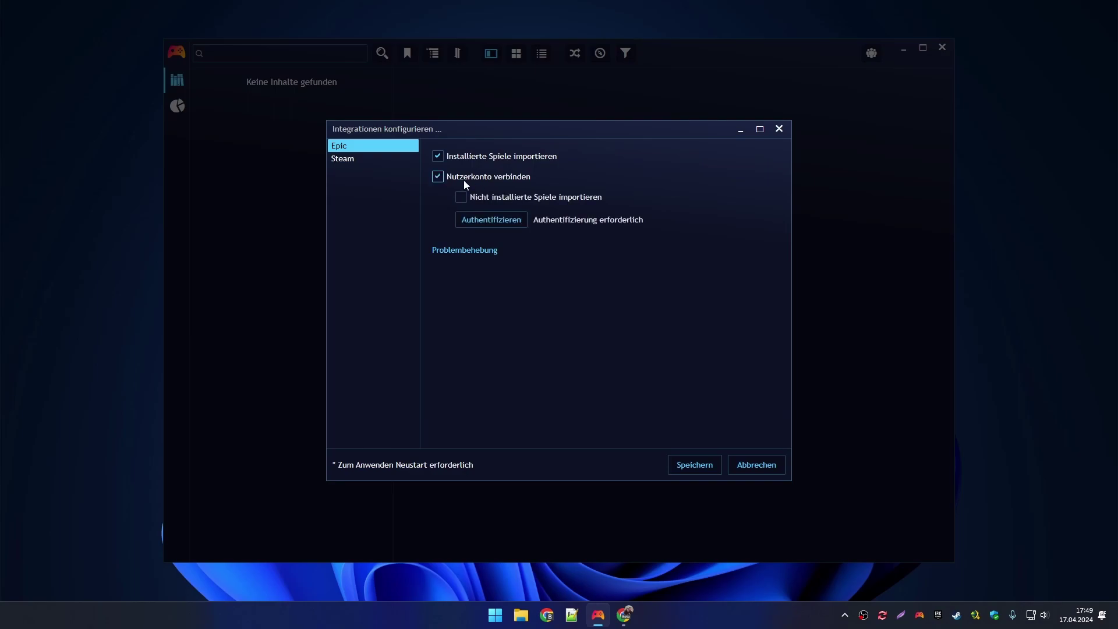
{"action": "left_click", "coordinate": [497, 199]}
{"action": "left_click", "coordinate": [483, 220]}
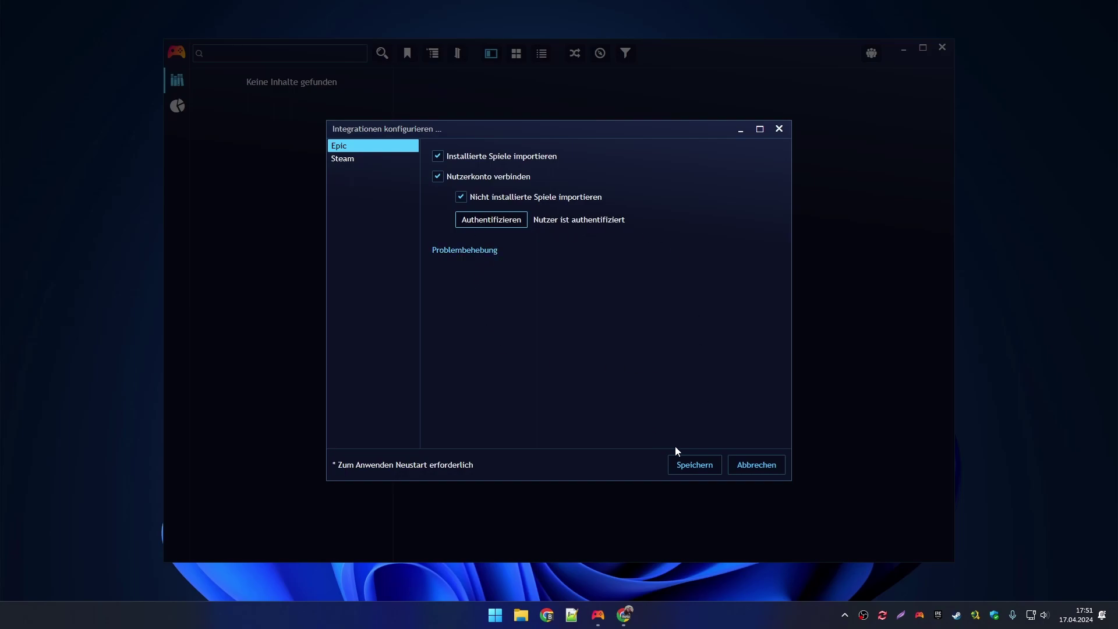
{"action": "left_click", "coordinate": [688, 464]}
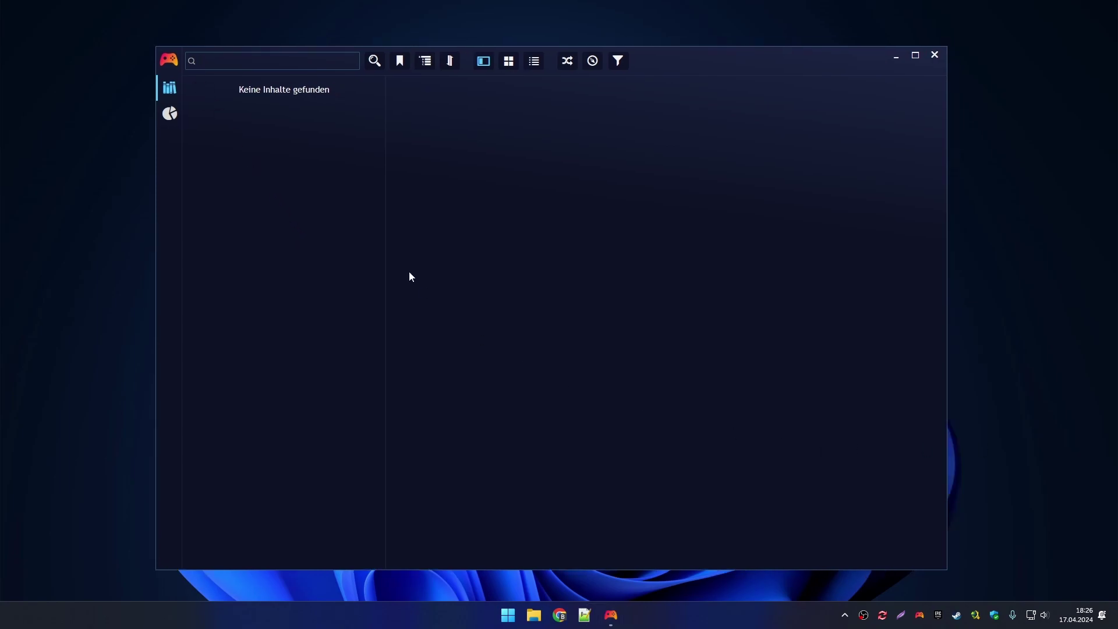
Detect the installed programs, select OBS Studio (64bit) and add it to the game library
{"action": "left_click", "coordinate": [169, 61]}
{"action": "mouse_move", "coordinate": [244, 80]}
{"action": "left_click", "coordinate": [381, 96]}
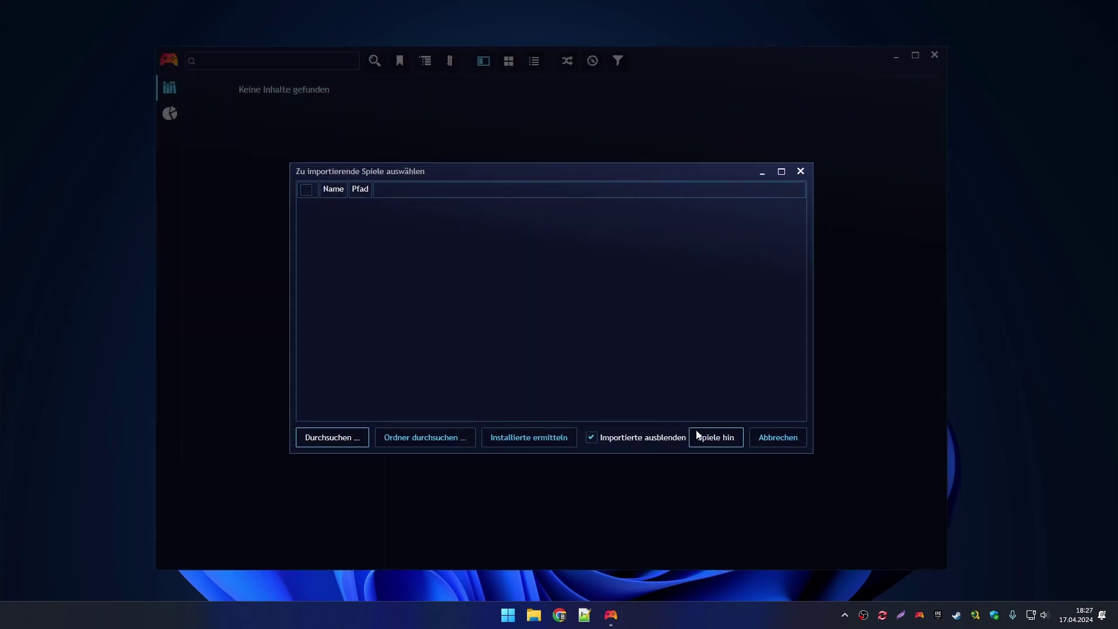
{"action": "left_click", "coordinate": [539, 439]}
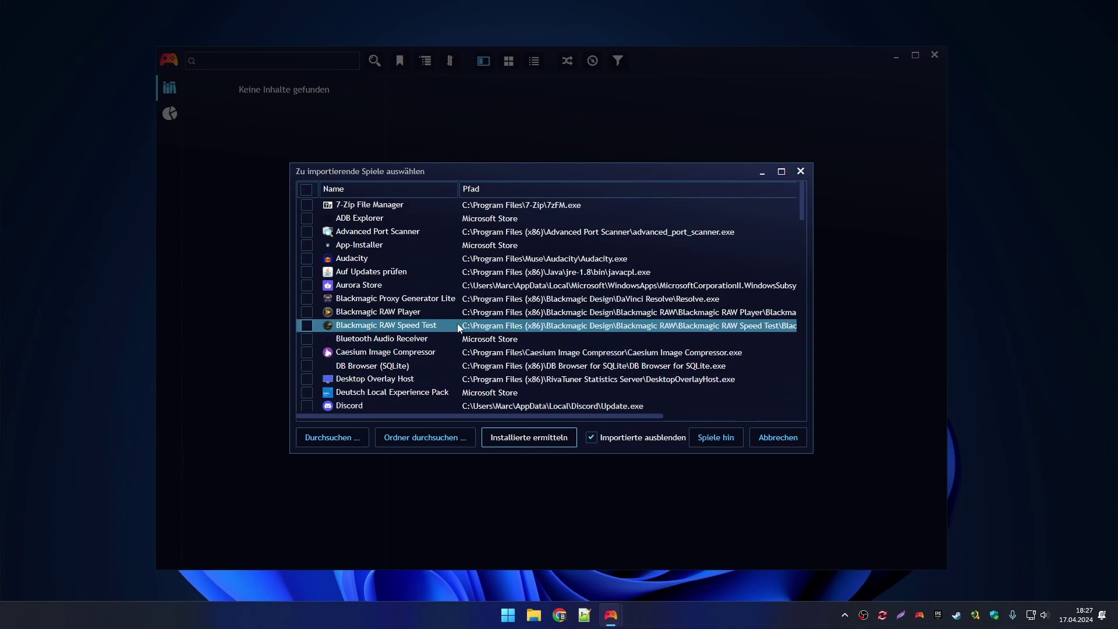
{"action": "scroll", "coordinate": [425, 346], "scroll_direction": "down", "scroll_amount": 12}
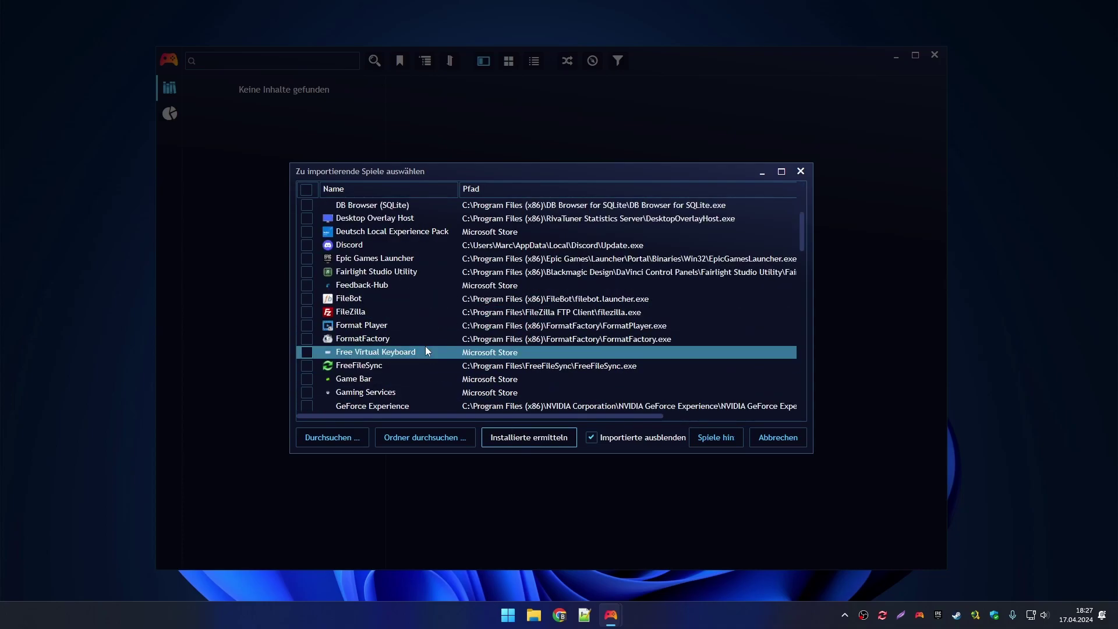
{"action": "scroll", "coordinate": [425, 351], "scroll_direction": "down", "scroll_amount": 3}
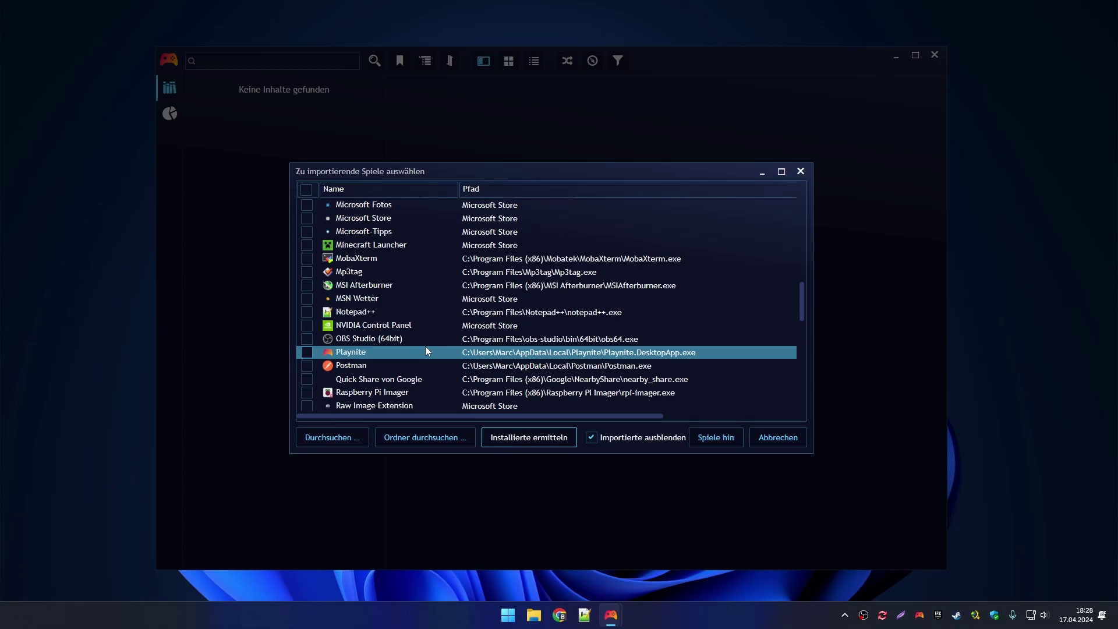
{"action": "left_click", "coordinate": [305, 339]}
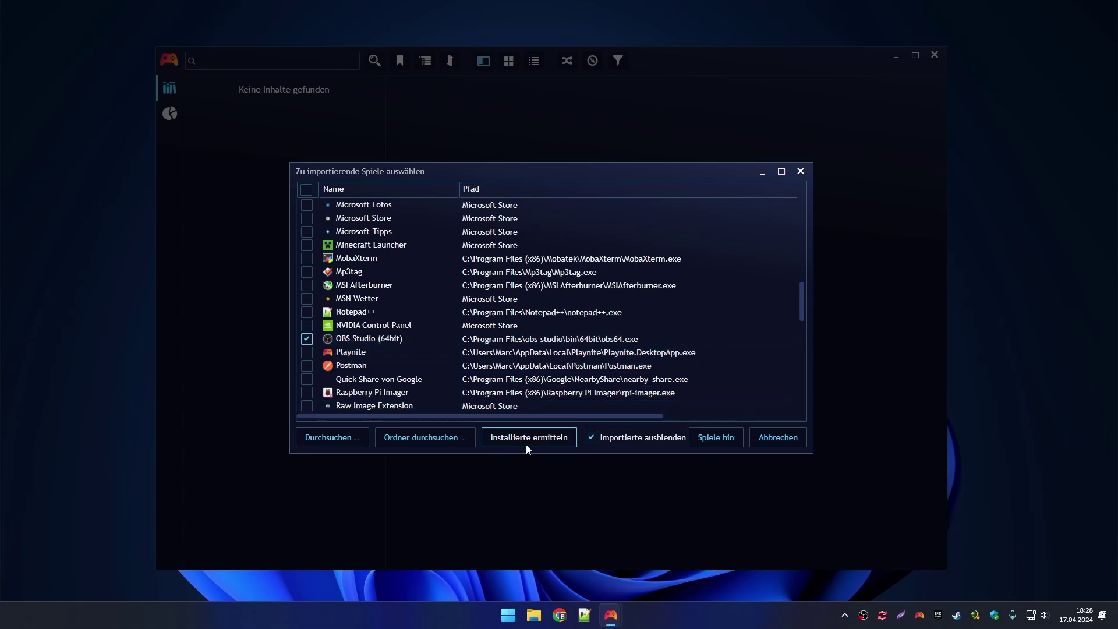
{"action": "left_click", "coordinate": [711, 437]}
{"action": "left_click", "coordinate": [243, 87]}
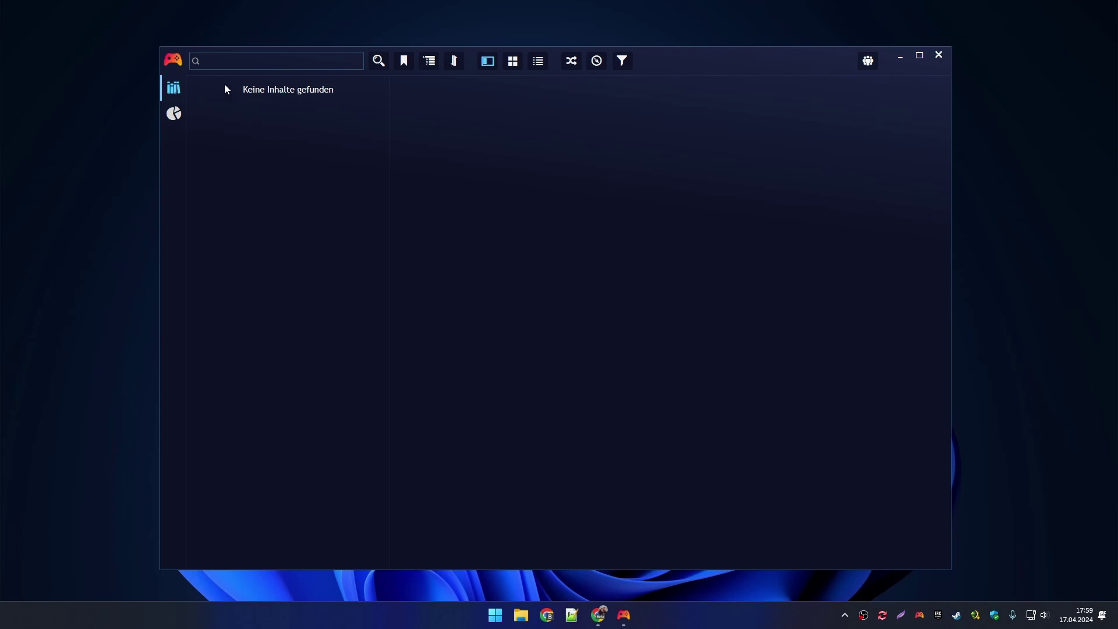
Browse the available metadata source add-ons, compare Wikipedia Metadata with Xbox Metadata, and install Xbox Metadata
{"action": "left_click", "coordinate": [172, 61]}
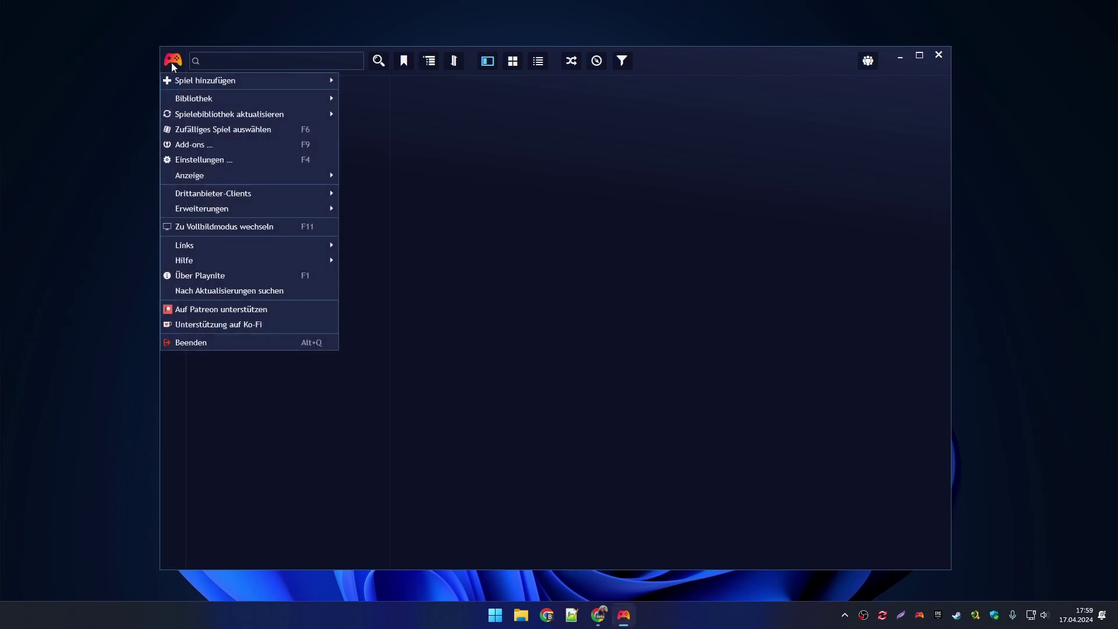
{"action": "left_click", "coordinate": [199, 145]}
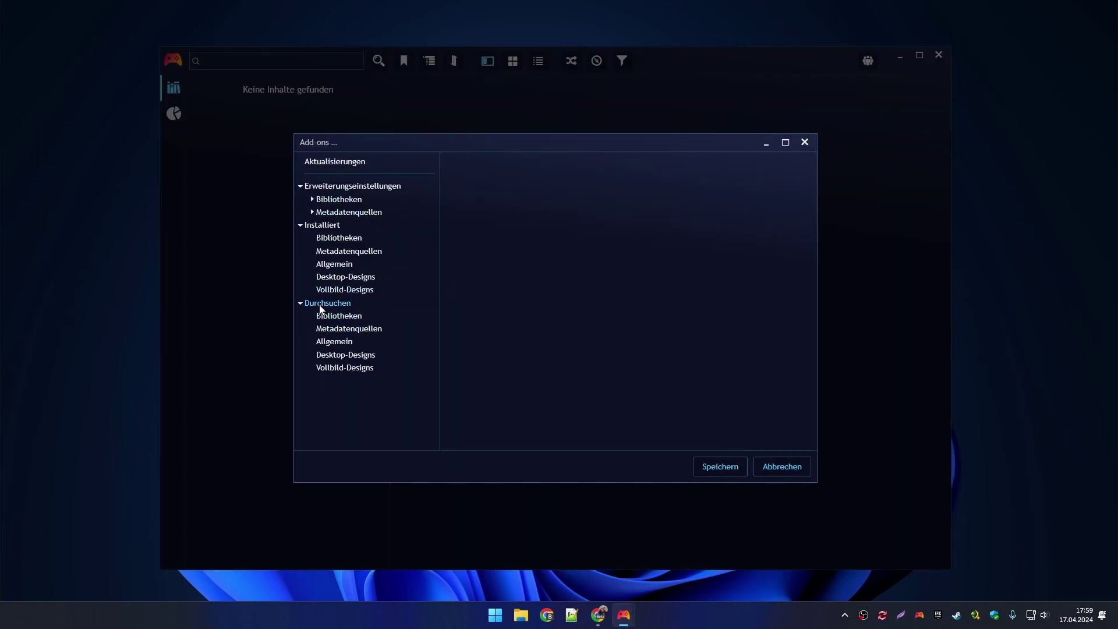
{"action": "left_click", "coordinate": [336, 333]}
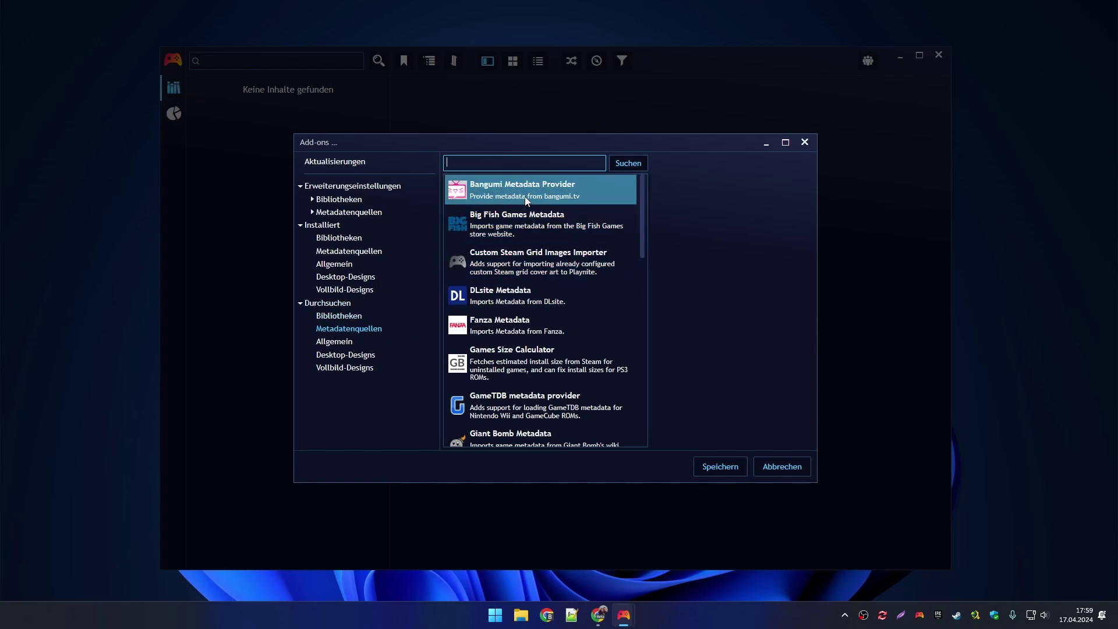
{"action": "left_click_drag", "start_coordinate": [643, 211], "coordinate": [648, 405]}
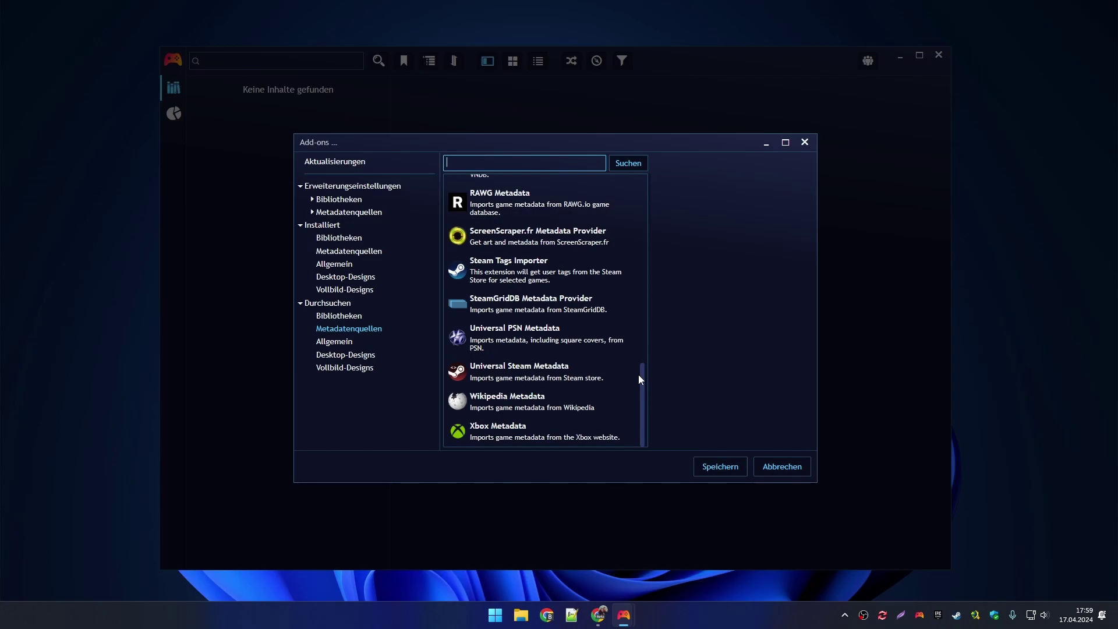
{"action": "left_click", "coordinate": [527, 401]}
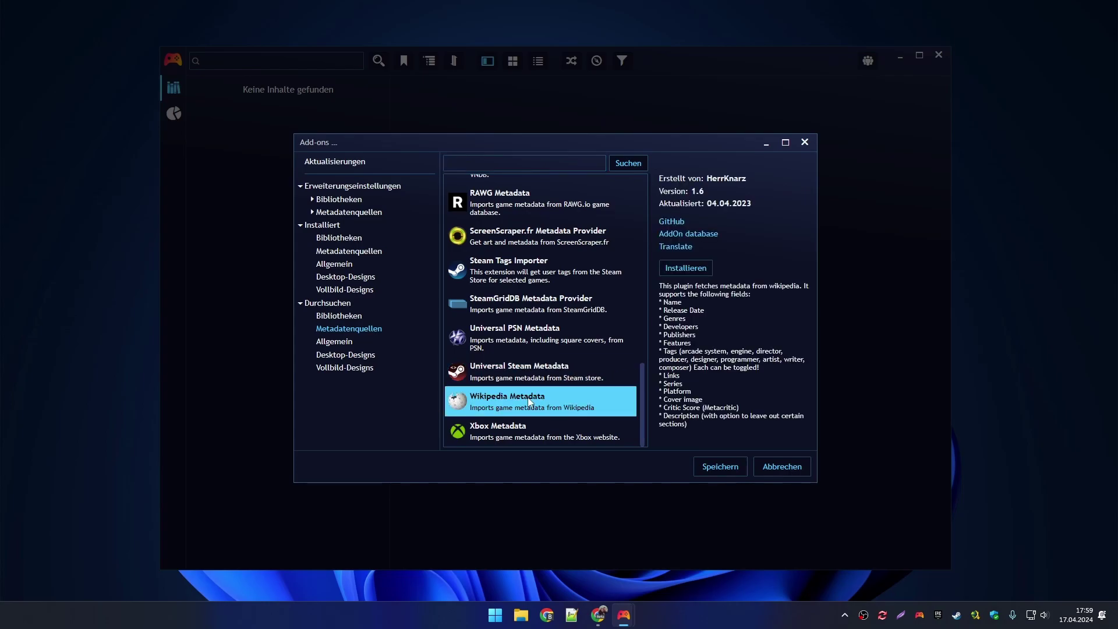
{"action": "left_click", "coordinate": [522, 428]}
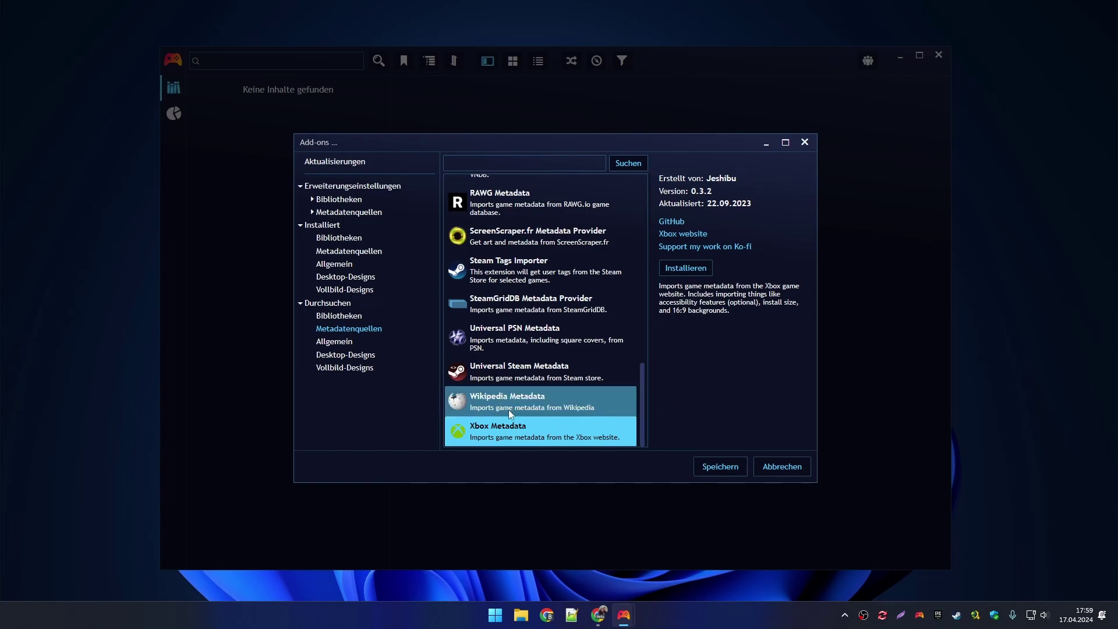
{"action": "left_click", "coordinate": [685, 269]}
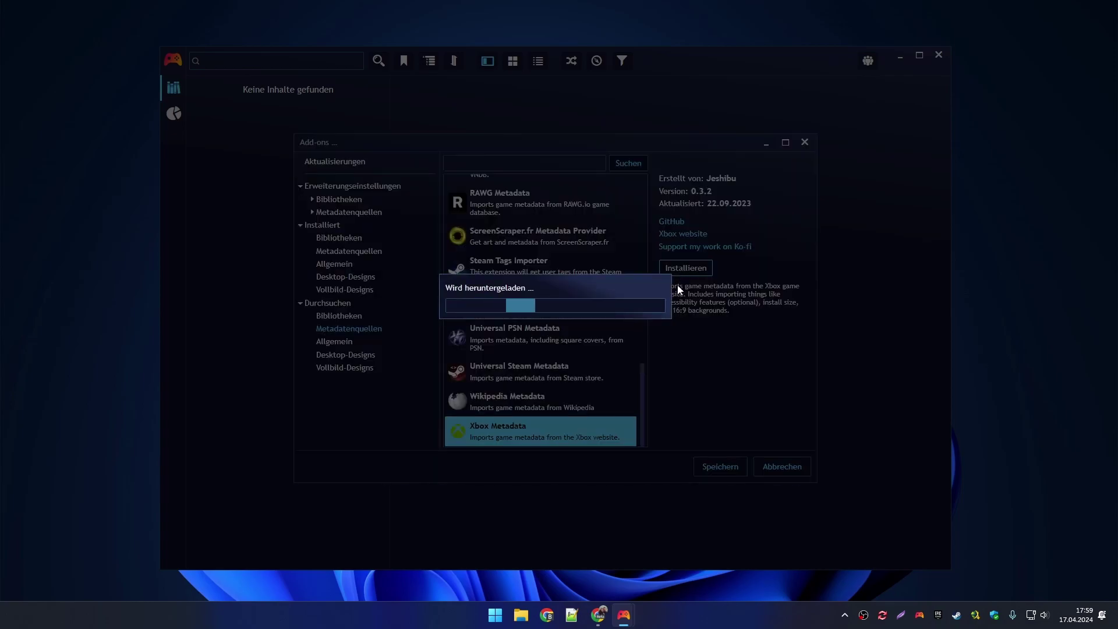
Install the Wikipedia Metadata and Universal PSN Metadata add-ons
{"action": "left_click", "coordinate": [560, 403]}
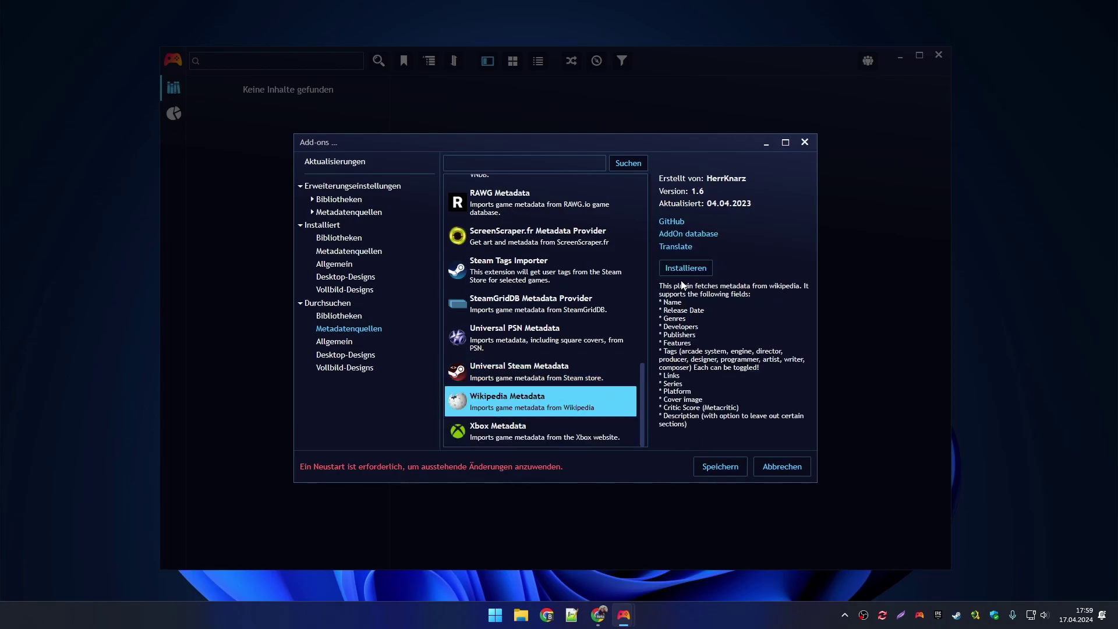
{"action": "left_click", "coordinate": [685, 269]}
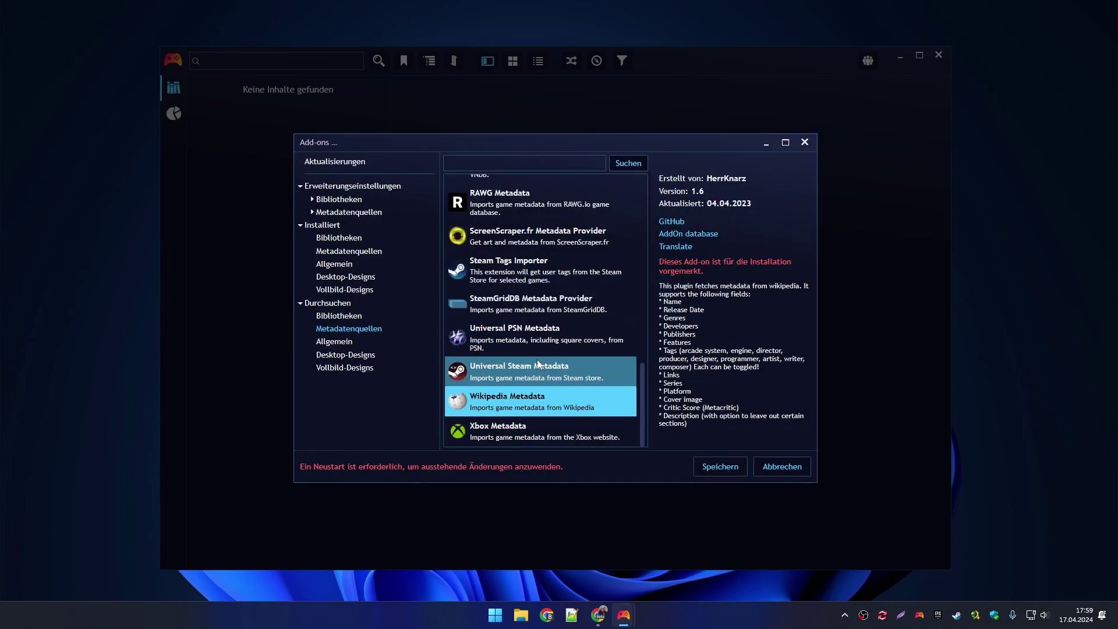
{"action": "left_click", "coordinate": [553, 338]}
{"action": "left_click", "coordinate": [685, 261]}
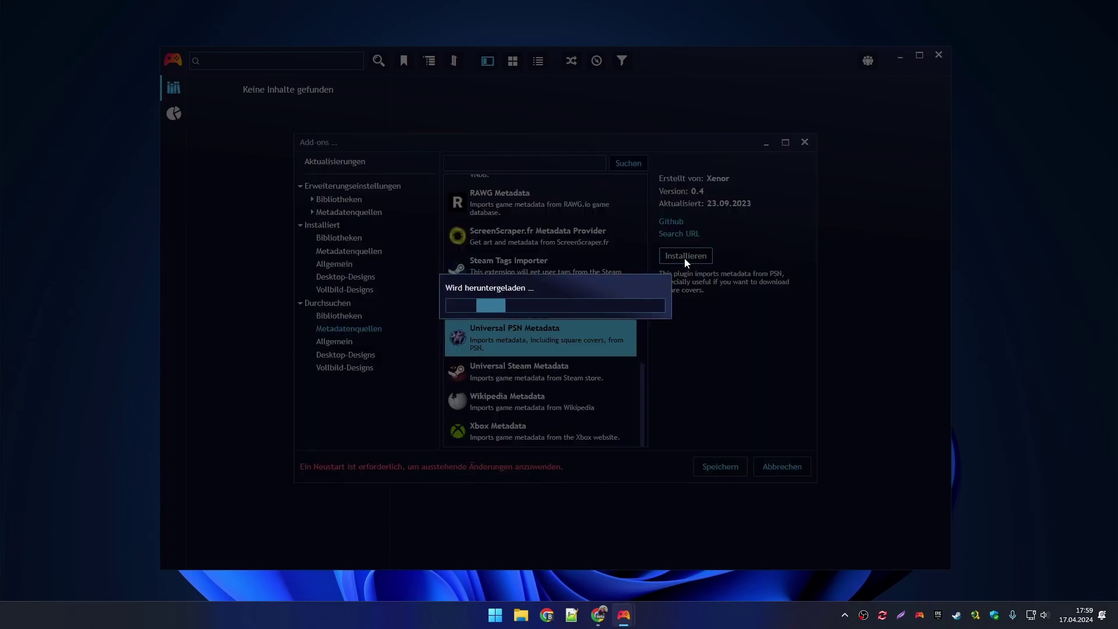
Install the Nintendo Metadata add-on, and save the add-on changes with the required restart
{"action": "scroll", "coordinate": [545, 306], "scroll_direction": "up", "scroll_amount": 1}
{"action": "scroll", "coordinate": [545, 307], "scroll_direction": "up", "scroll_amount": 4}
{"action": "left_click", "coordinate": [542, 265]}
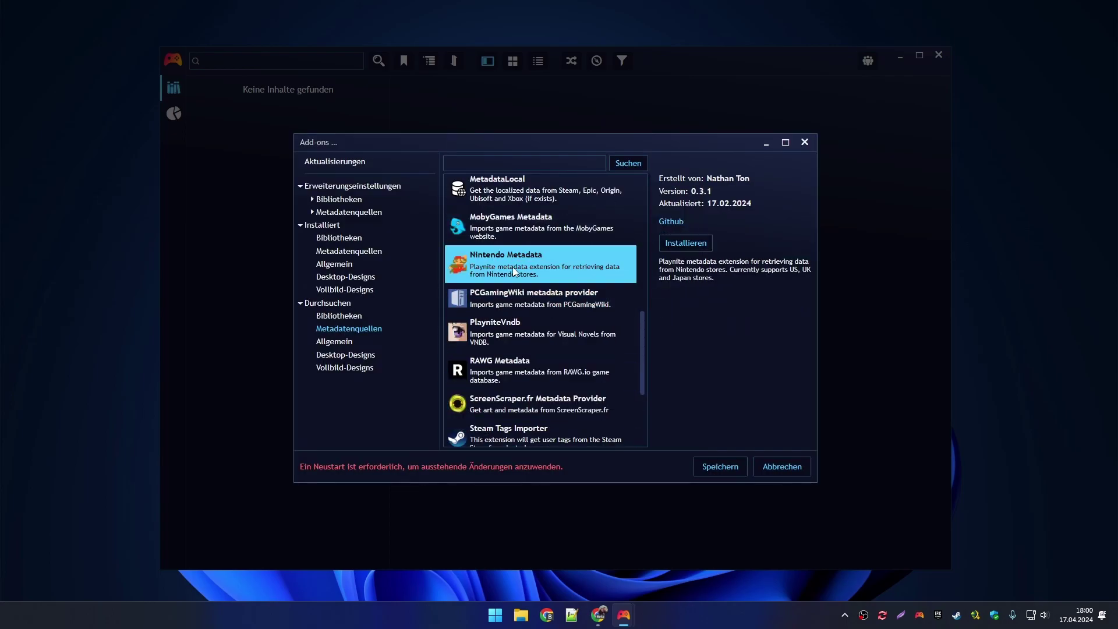
{"action": "left_click", "coordinate": [688, 244]}
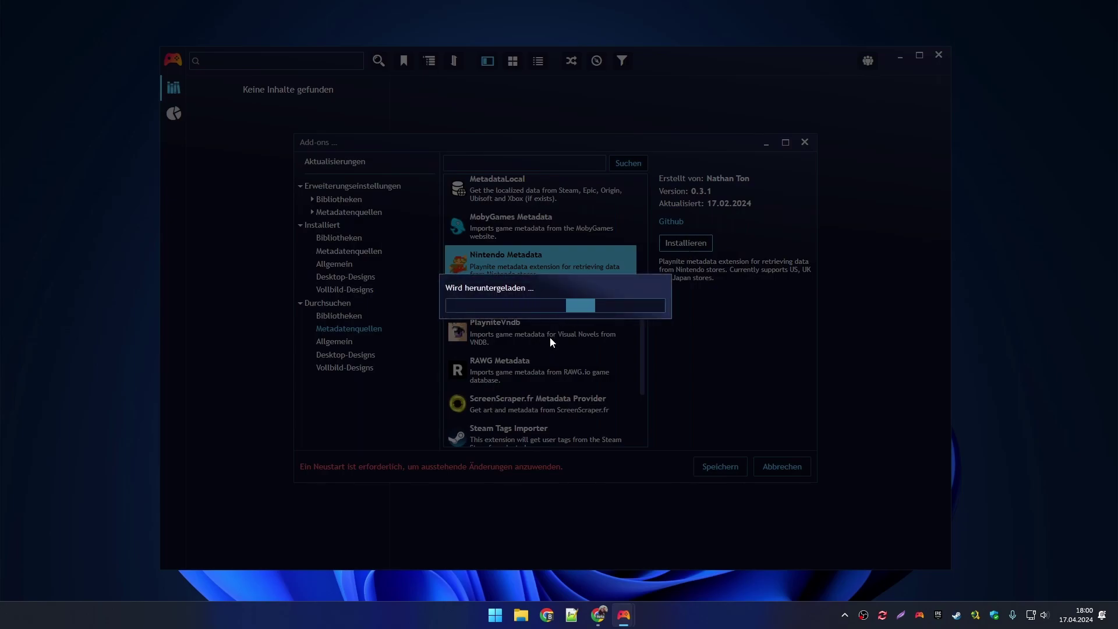
{"action": "scroll", "coordinate": [550, 338], "scroll_direction": "up", "scroll_amount": 5}
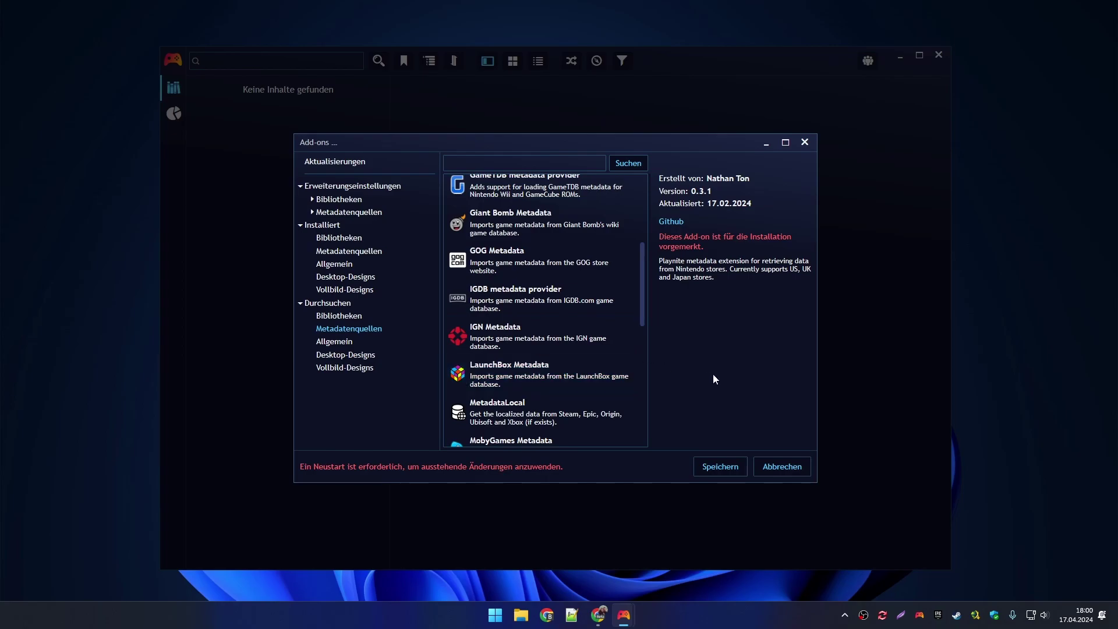
{"action": "left_click", "coordinate": [719, 466]}
{"action": "left_click", "coordinate": [641, 331]}
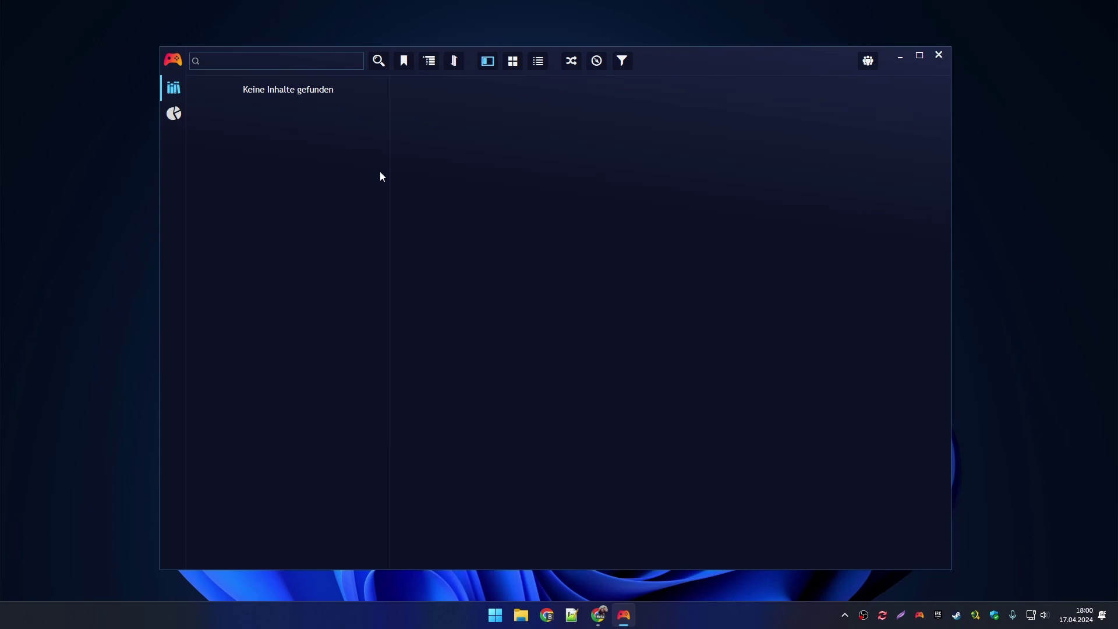
In the metadata settings, choose Offizieller Shop as the source for Name and enable downloading of the Name field
{"action": "left_click", "coordinate": [177, 62]}
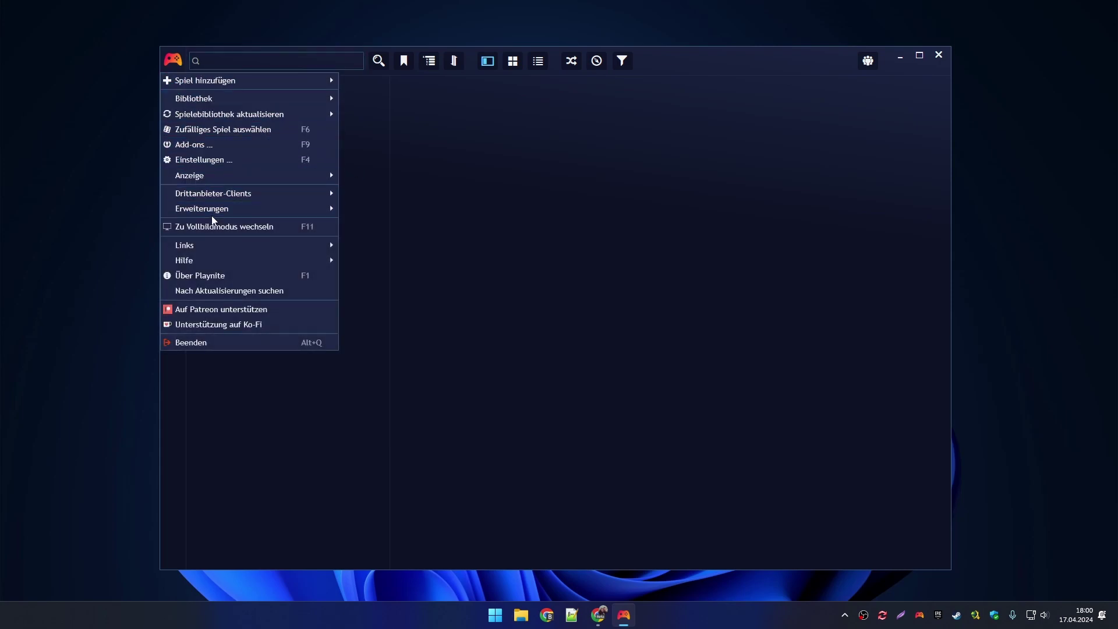
{"action": "left_click", "coordinate": [200, 165]}
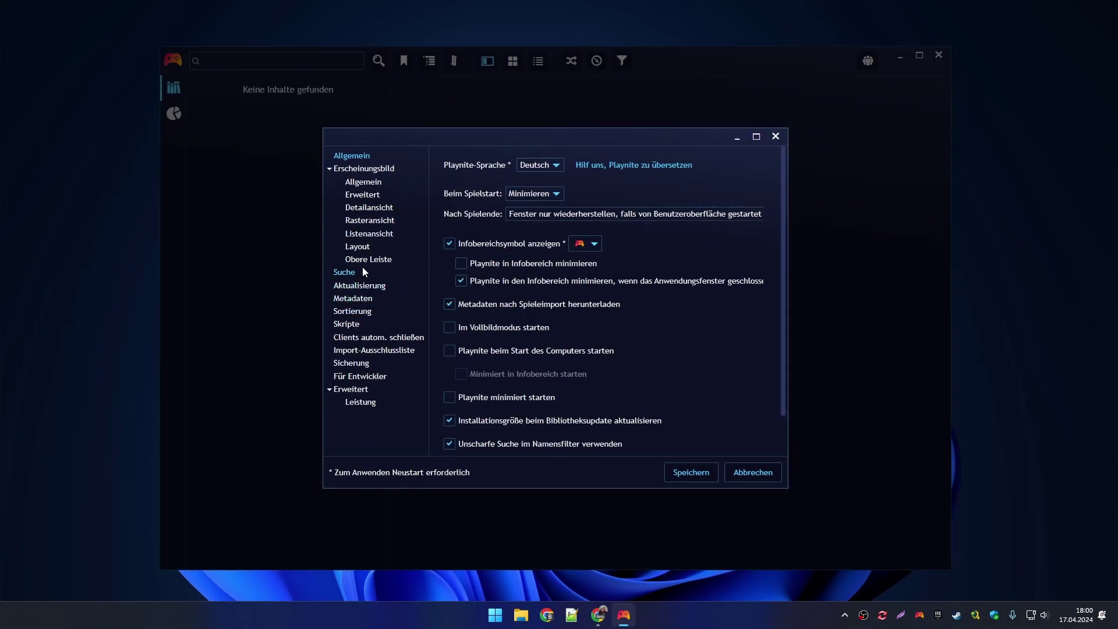
{"action": "left_click", "coordinate": [358, 300]}
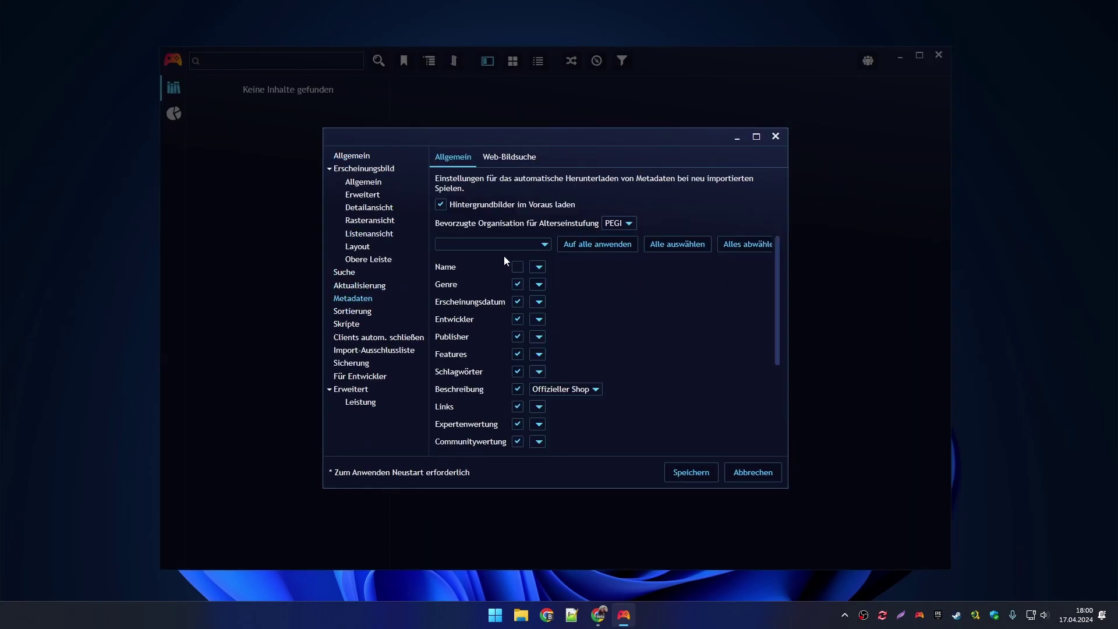
{"action": "left_click", "coordinate": [539, 269]}
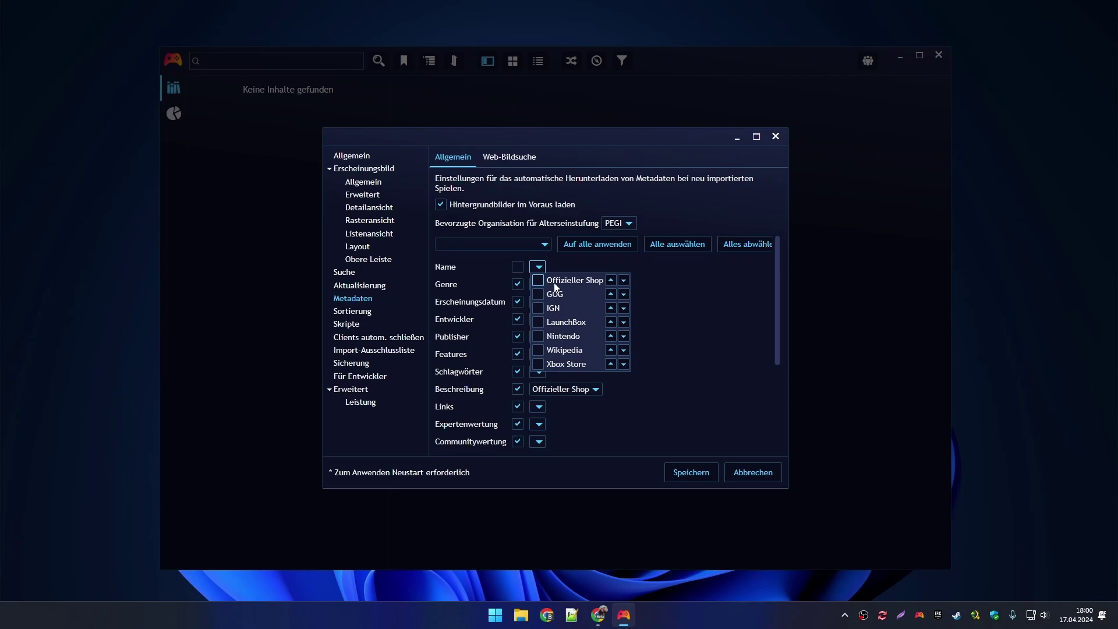
{"action": "left_click", "coordinate": [558, 281]}
{"action": "left_click", "coordinate": [669, 297]}
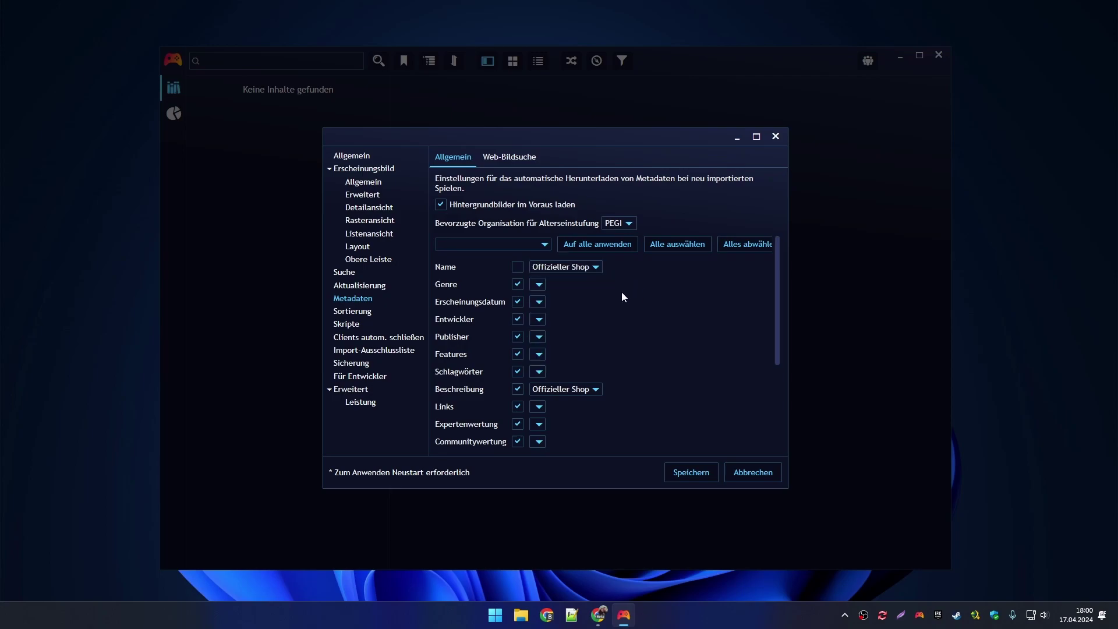
{"action": "left_click", "coordinate": [560, 272]}
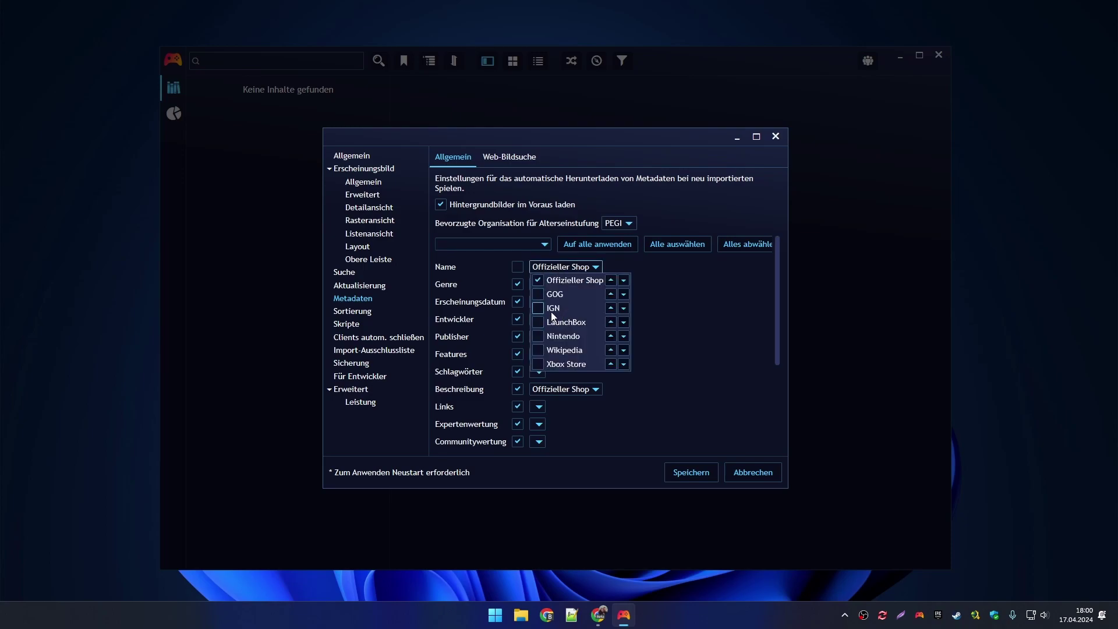
{"action": "left_click", "coordinate": [673, 329]}
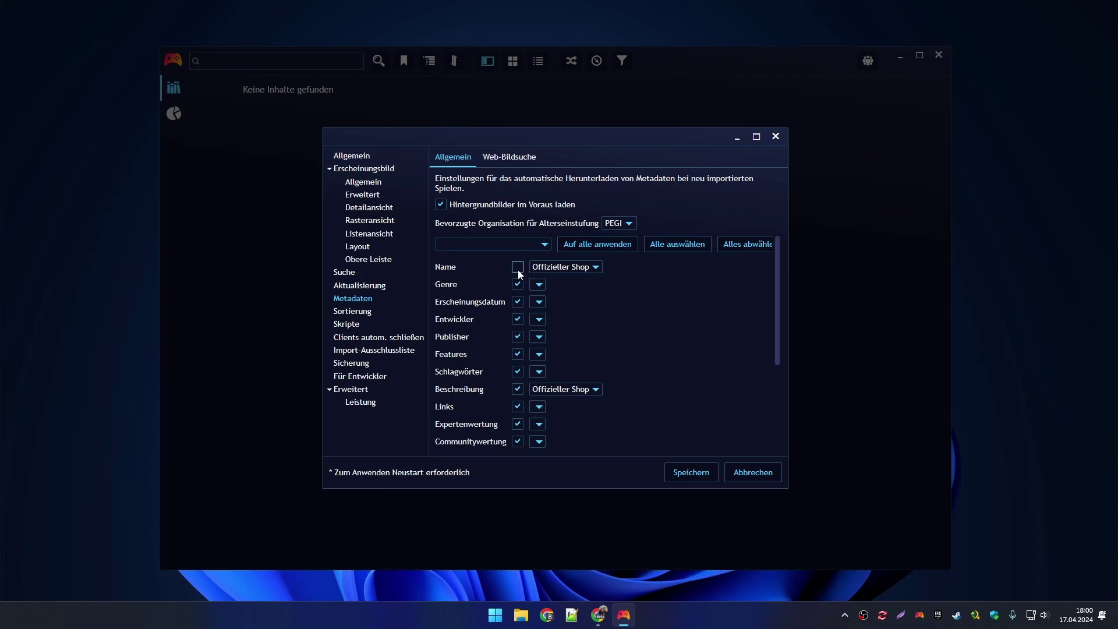
{"action": "left_click", "coordinate": [515, 269]}
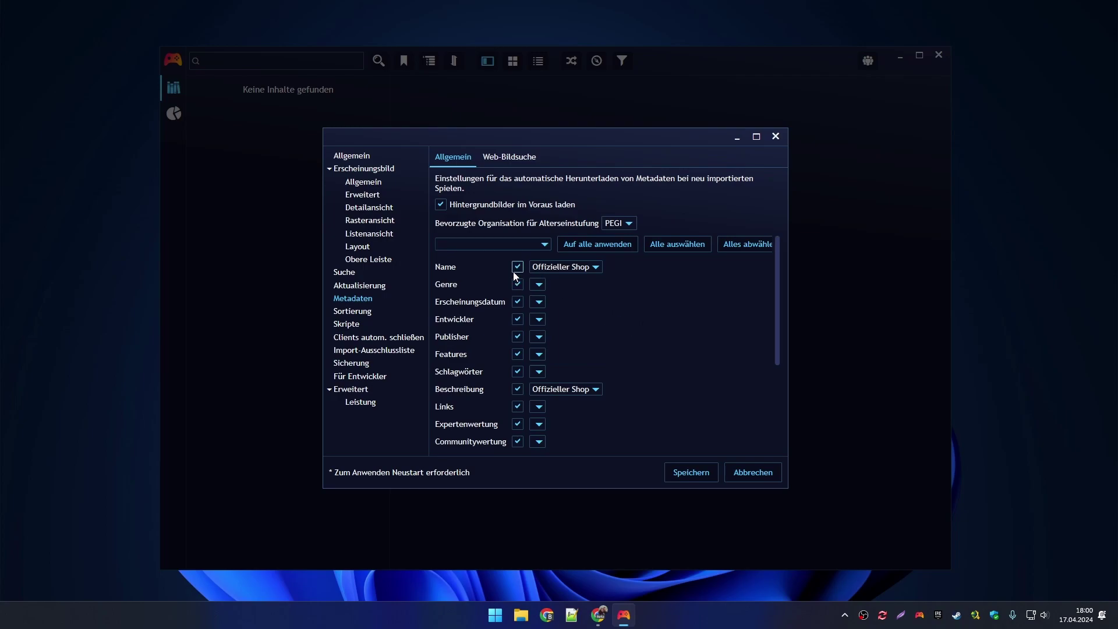
Add GOG, IGN and LaunchBox as further metadata sources for the Name field
{"action": "left_click", "coordinate": [570, 271]}
{"action": "left_click", "coordinate": [544, 295]}
{"action": "left_click", "coordinate": [544, 309]}
{"action": "left_click", "coordinate": [545, 320]}
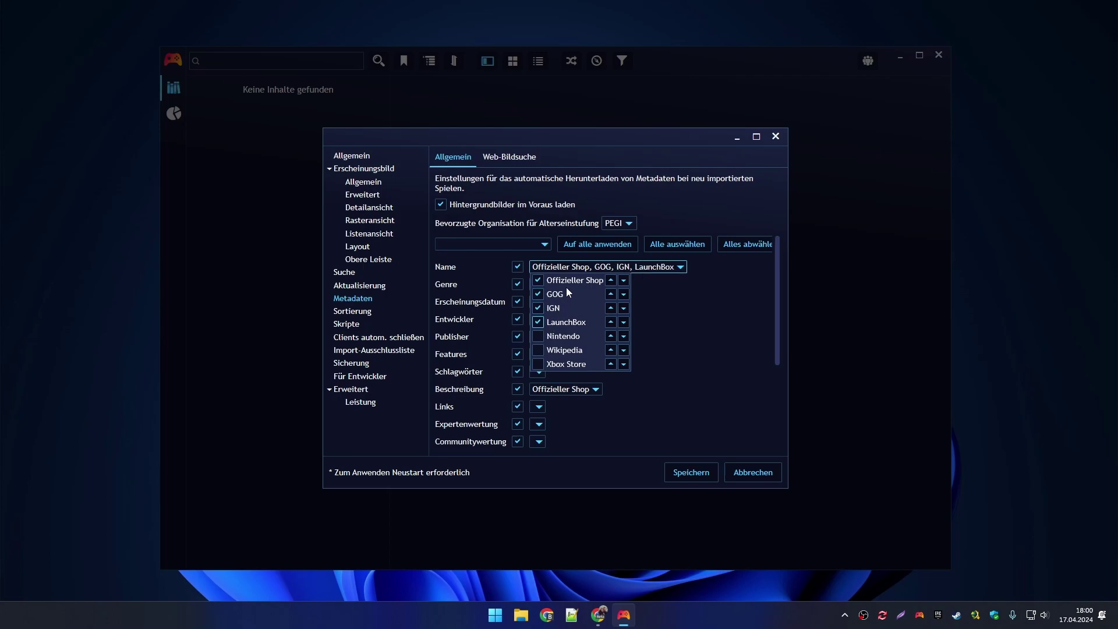
{"action": "left_click", "coordinate": [640, 317]}
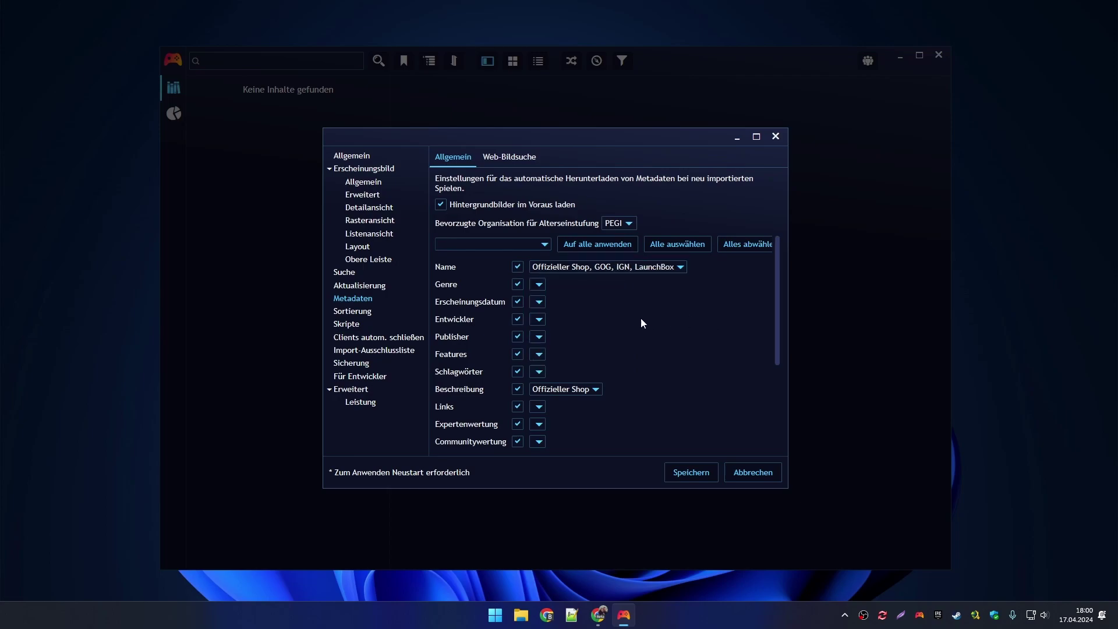
Enable Offizieller Shop, IGN and Wikipedia as sources for the Entwickler field and move IGN to first priority
{"action": "left_click", "coordinate": [540, 324]}
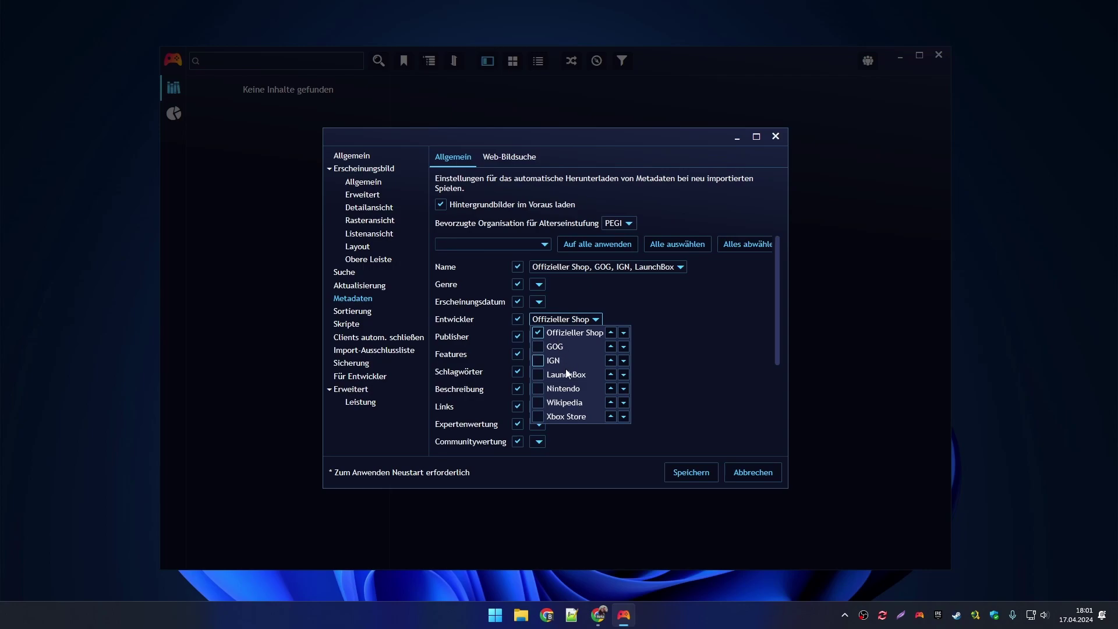
{"action": "left_click", "coordinate": [558, 362]}
{"action": "left_click", "coordinate": [558, 402]}
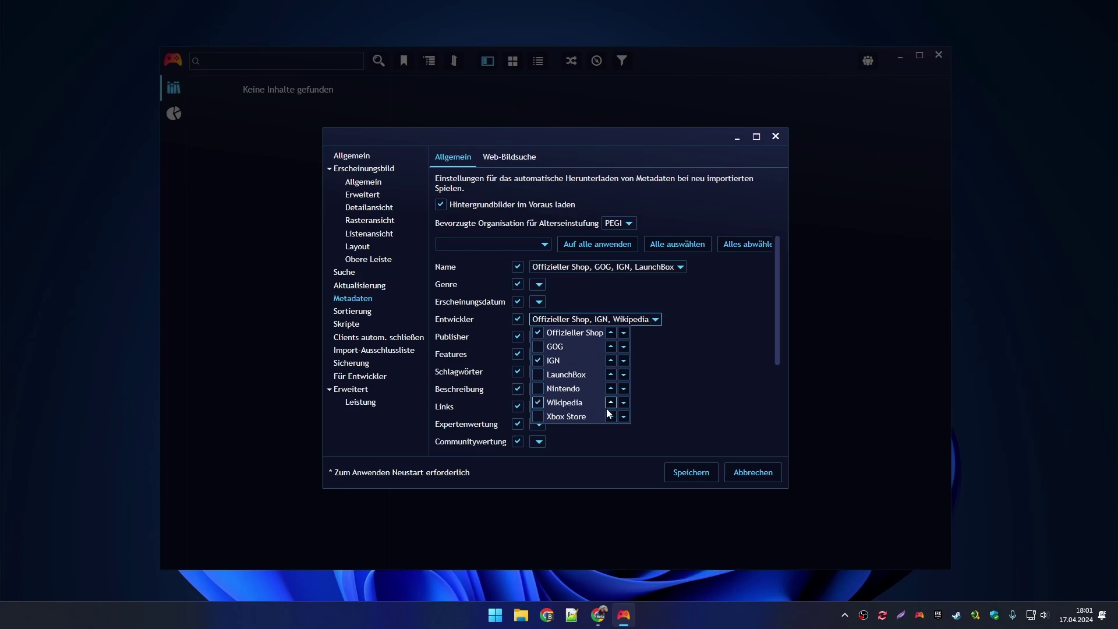
{"action": "left_click", "coordinate": [609, 361]}
{"action": "left_click", "coordinate": [610, 347]}
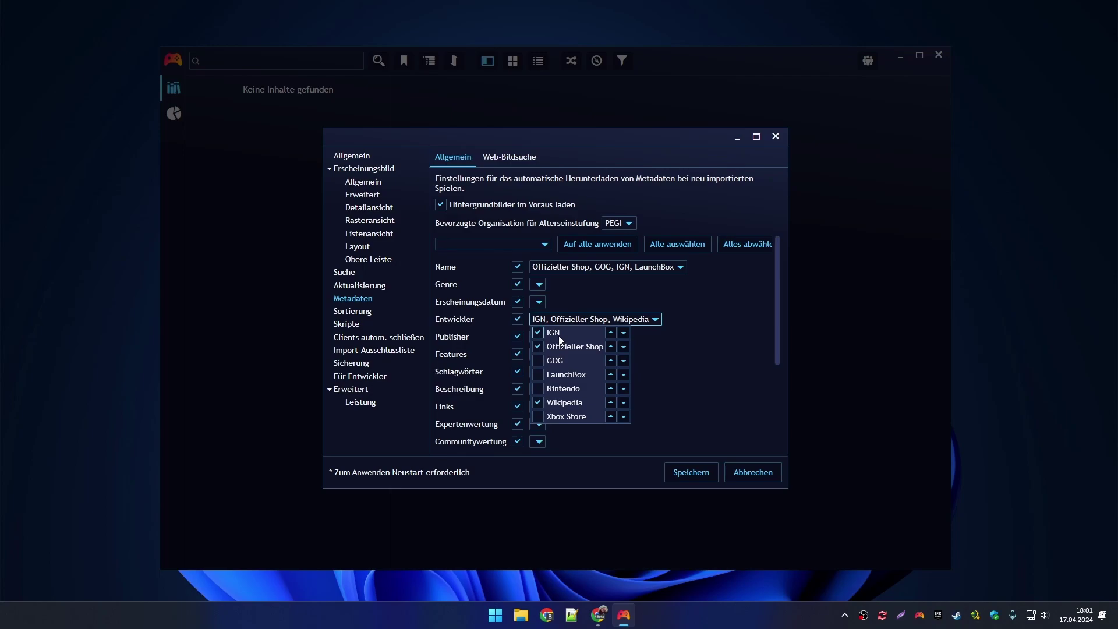
Move Wikipedia above GOG in the Entwickler source order, enable GOG as a source too, and save the settings
{"action": "left_click", "coordinate": [611, 403]}
{"action": "left_click", "coordinate": [610, 402]}
{"action": "left_click", "coordinate": [610, 402]}
{"action": "left_click", "coordinate": [611, 388]}
{"action": "left_click", "coordinate": [610, 374]}
{"action": "left_click", "coordinate": [602, 379]}
{"action": "left_click", "coordinate": [661, 383]}
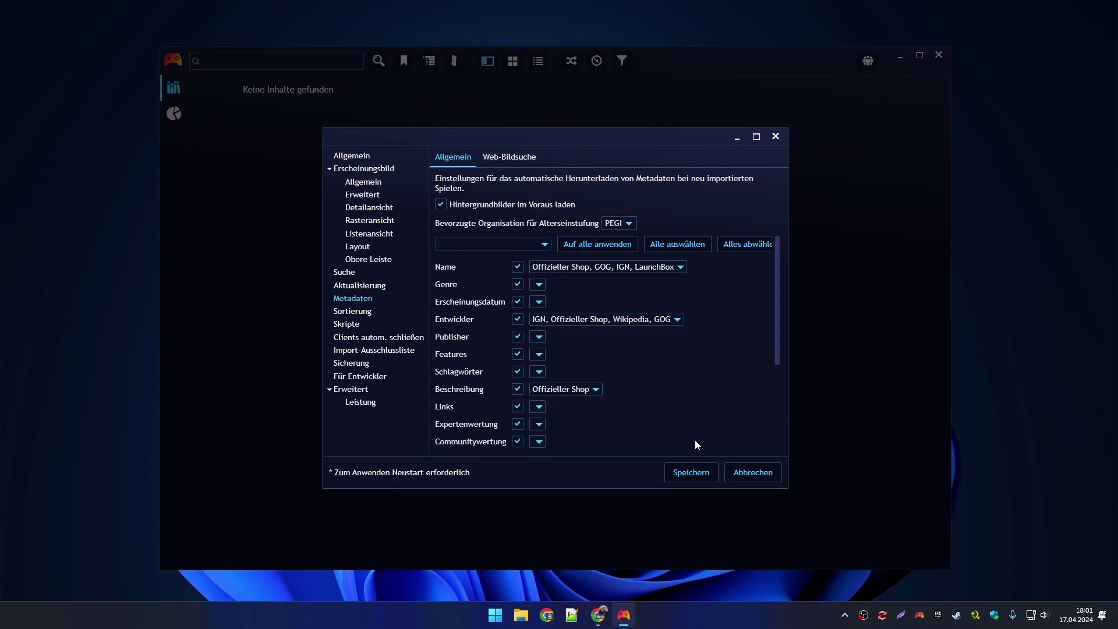
{"action": "left_click", "coordinate": [688, 475]}
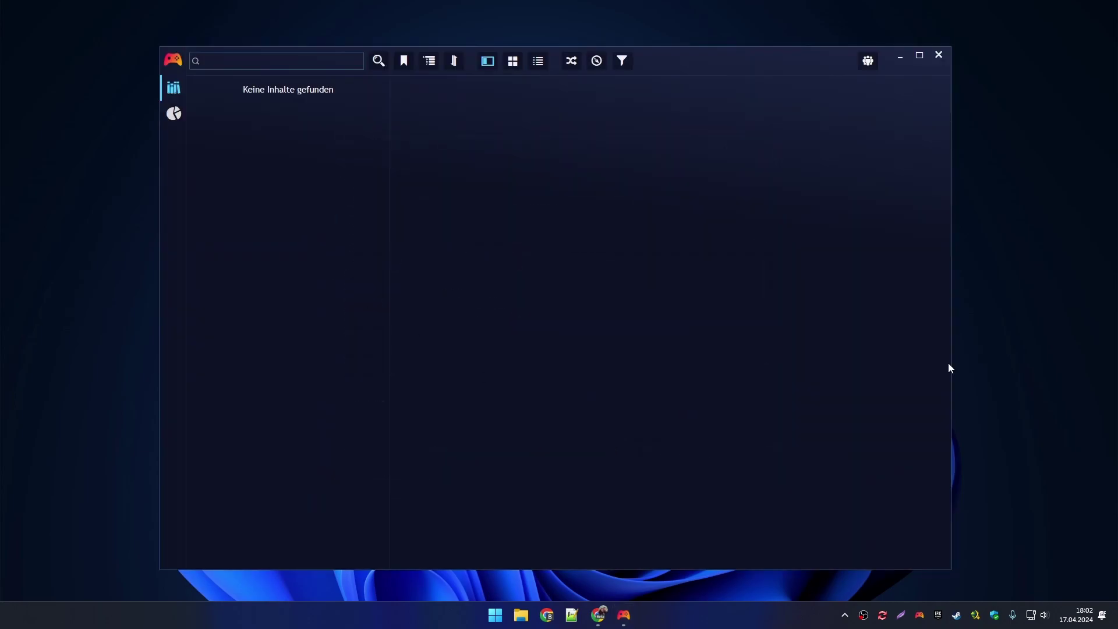
Update all game libraries and look through the imported games in the list
{"action": "left_click", "coordinate": [177, 65]}
{"action": "mouse_move", "coordinate": [206, 119]}
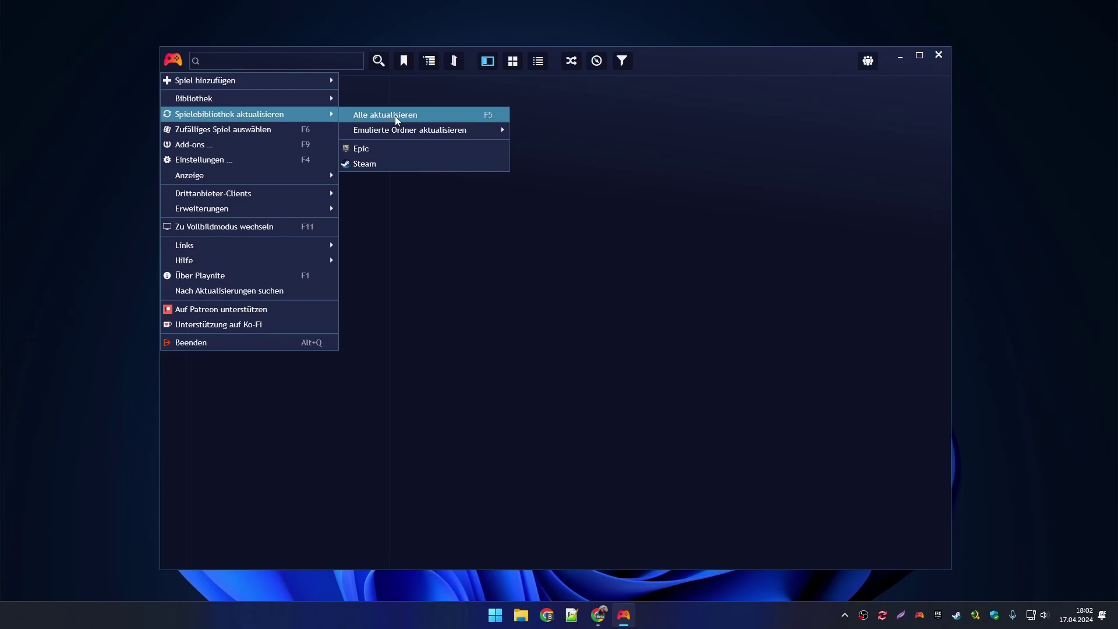
{"action": "left_click", "coordinate": [488, 121]}
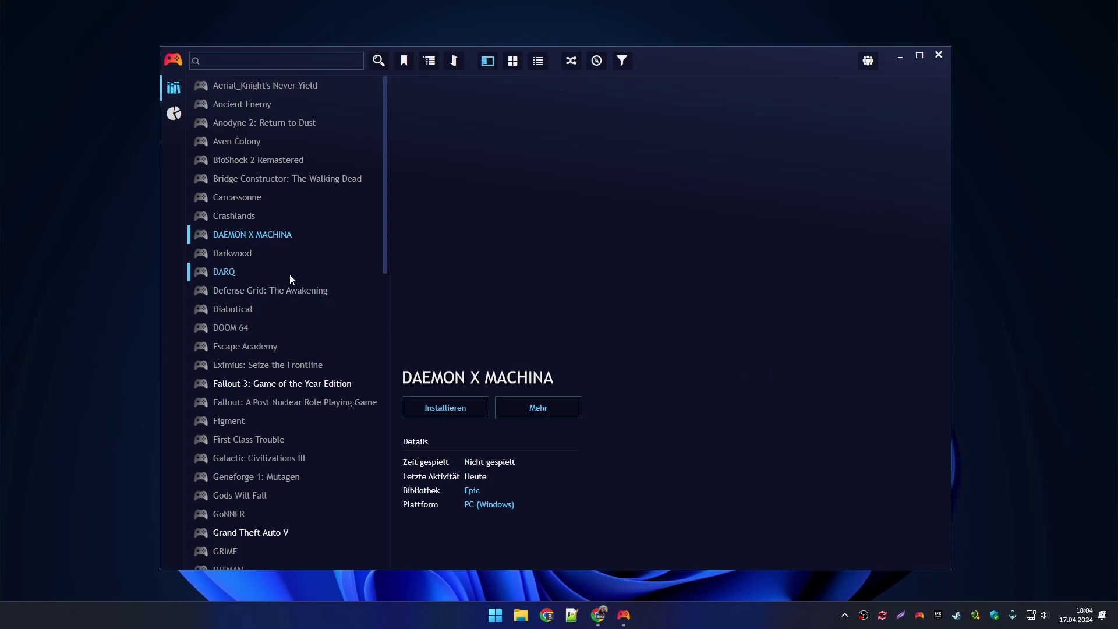
{"action": "scroll", "coordinate": [323, 350], "scroll_direction": "down", "scroll_amount": 15}
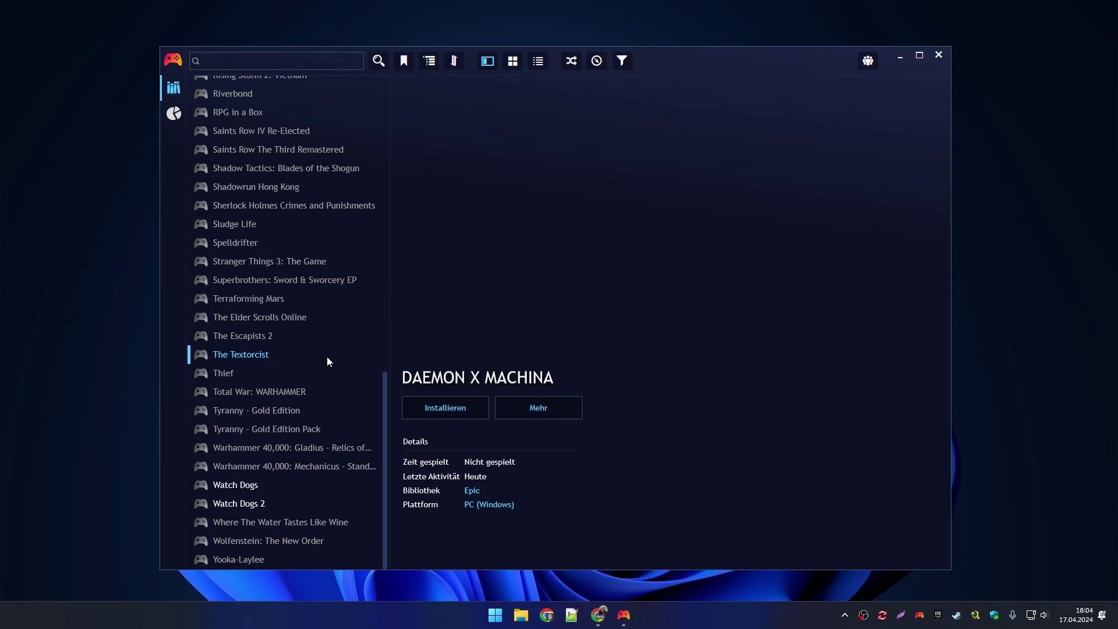
{"action": "scroll", "coordinate": [326, 356], "scroll_direction": "up", "scroll_amount": 15}
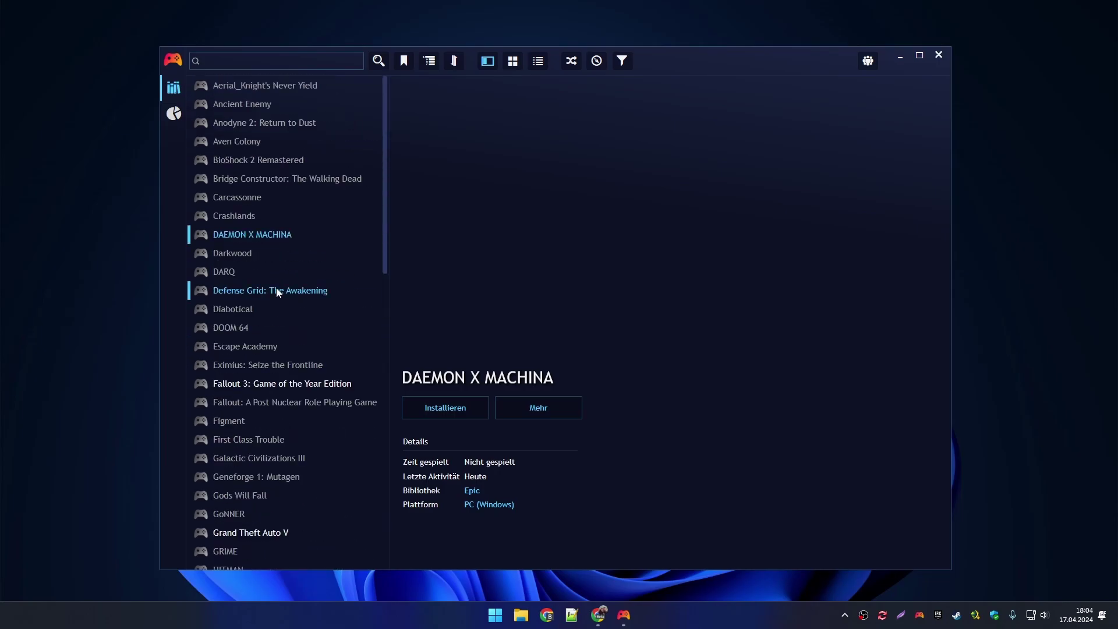
{"action": "left_click", "coordinate": [176, 64]}
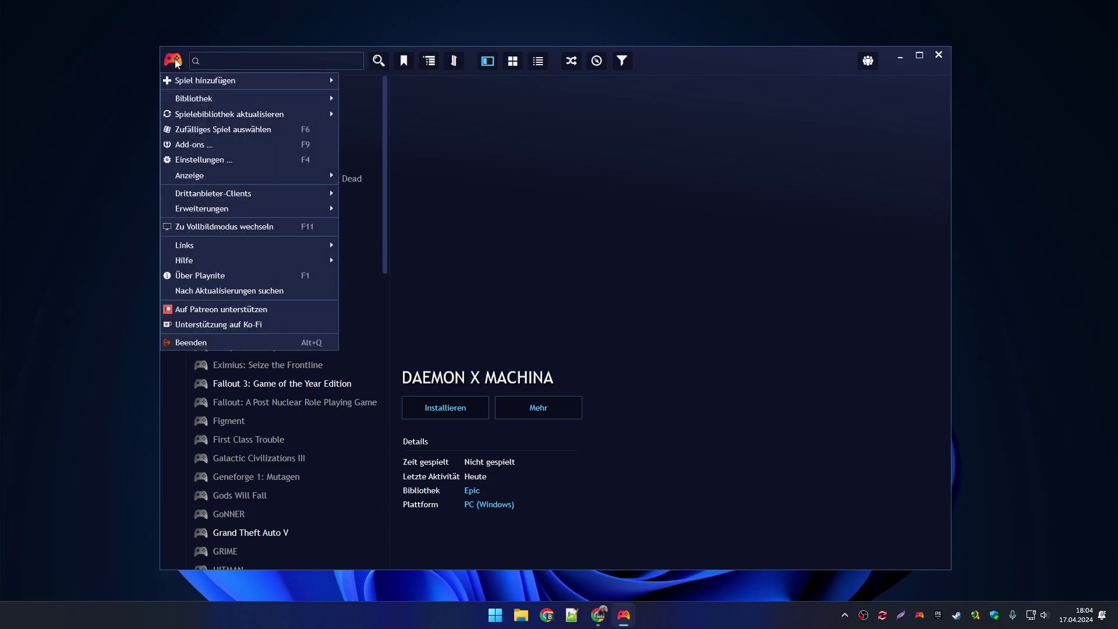
{"action": "mouse_move", "coordinate": [205, 105]}
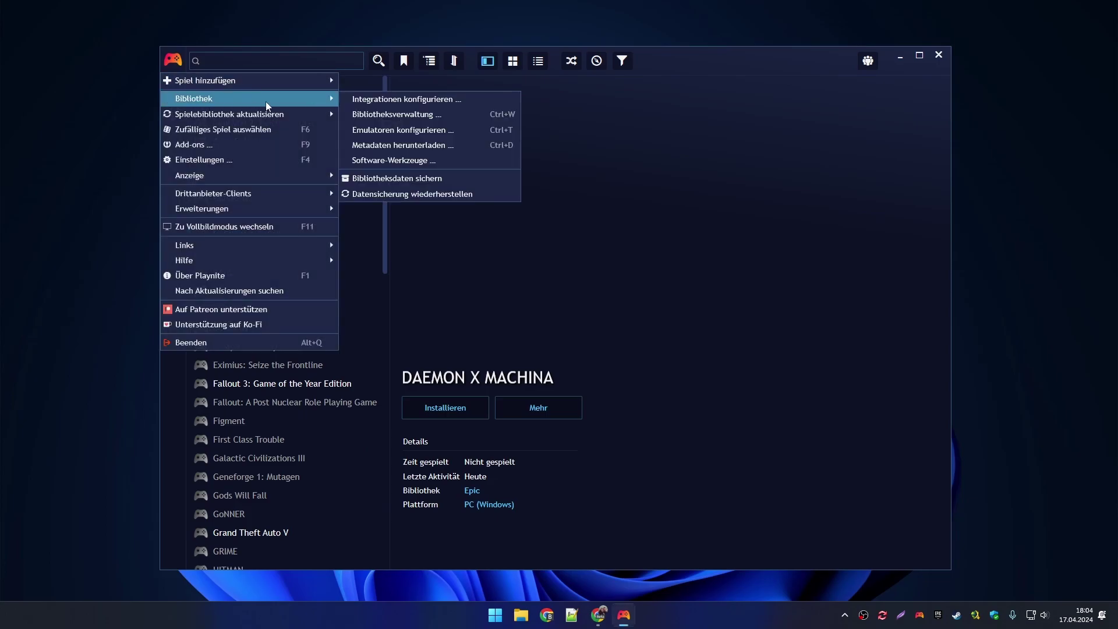
{"action": "left_click", "coordinate": [411, 147]}
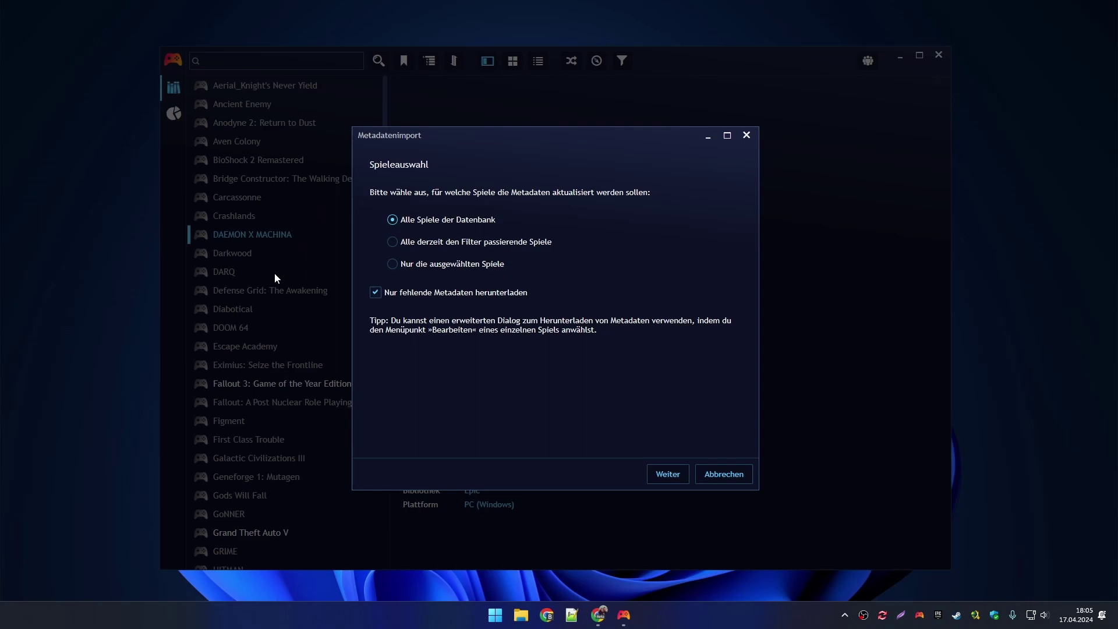
{"action": "left_click", "coordinate": [483, 264]}
{"action": "left_click", "coordinate": [727, 475]}
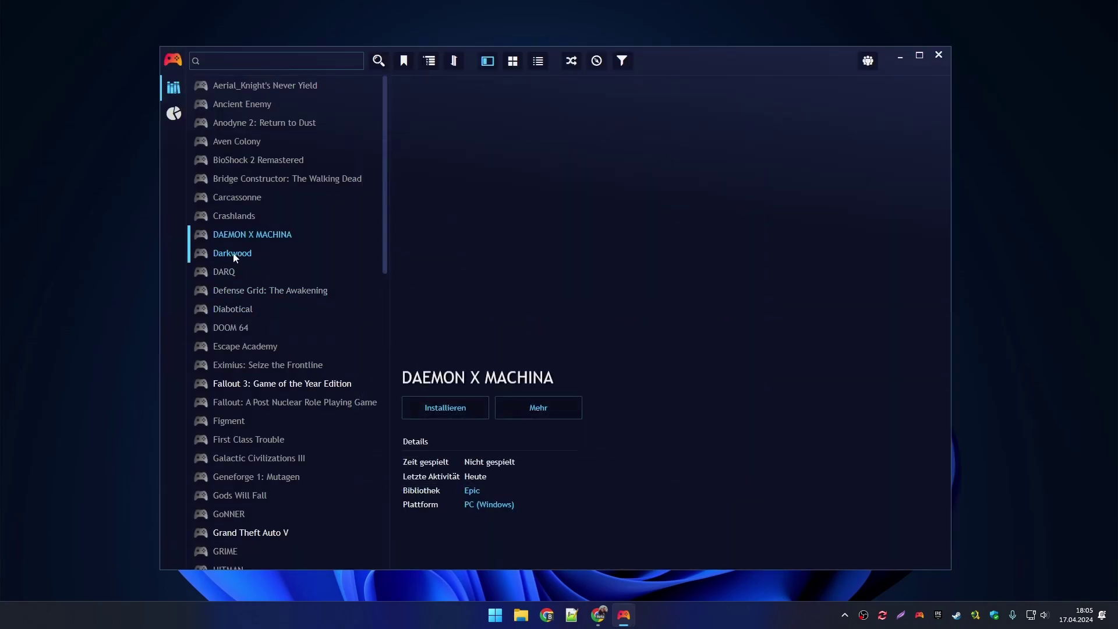
Select the range of games from Carcassonne through Eximius: Seize the Frontline in the library list
{"action": "left_click", "coordinate": [235, 273], "text": "ctrl"}
{"action": "left_click", "coordinate": [238, 327], "text": "ctrl"}
{"action": "left_click", "coordinate": [244, 367], "text": "ctrl"}
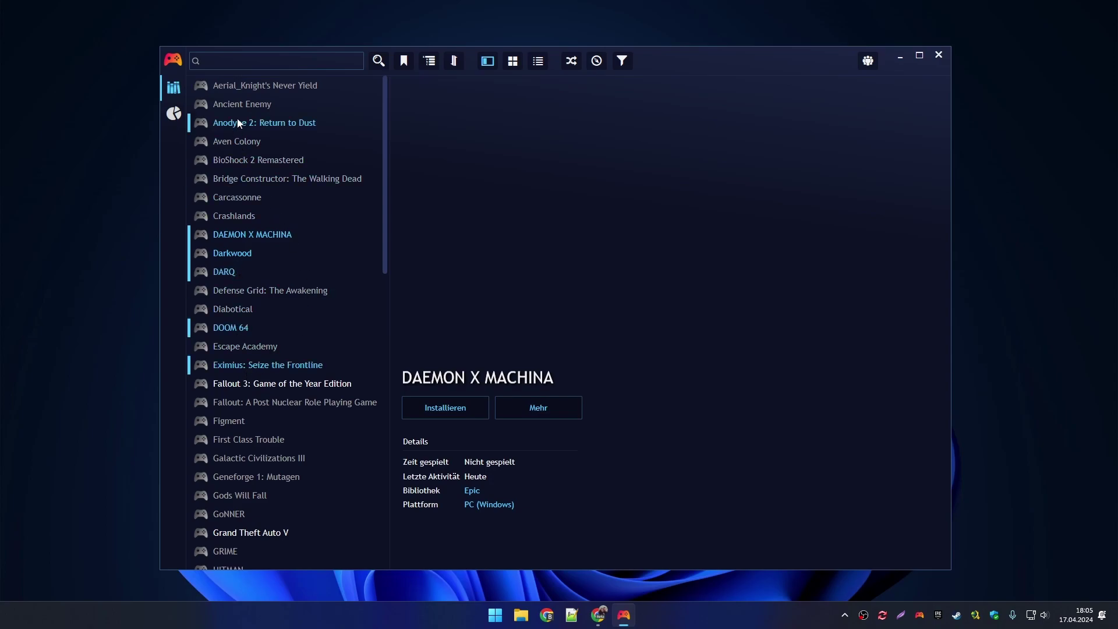
{"action": "left_click", "coordinate": [241, 92]}
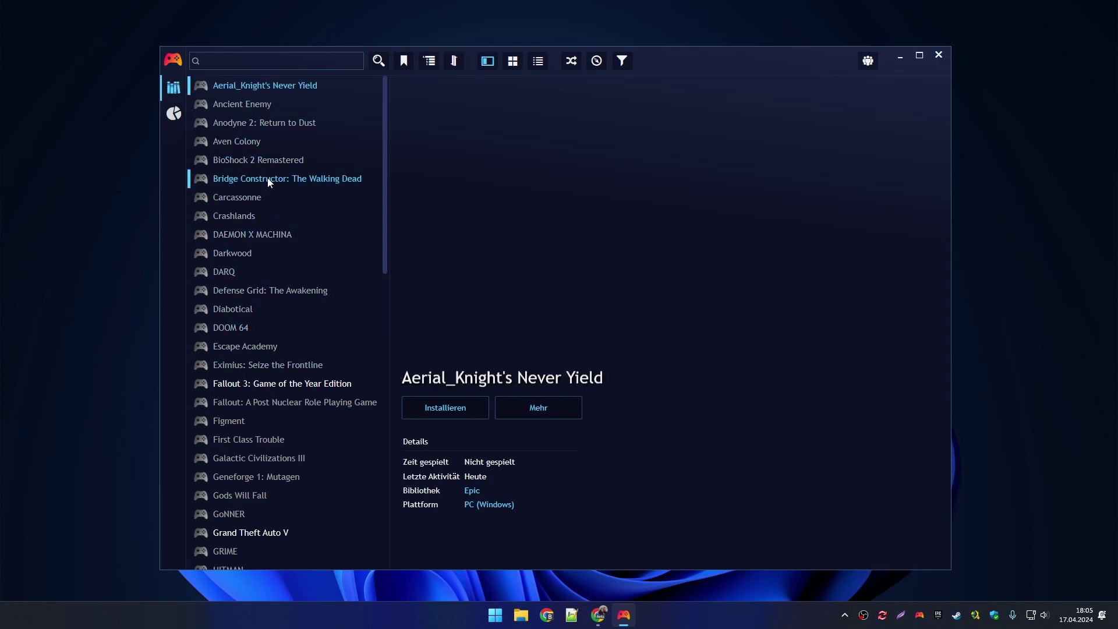
{"action": "left_click", "coordinate": [235, 199]}
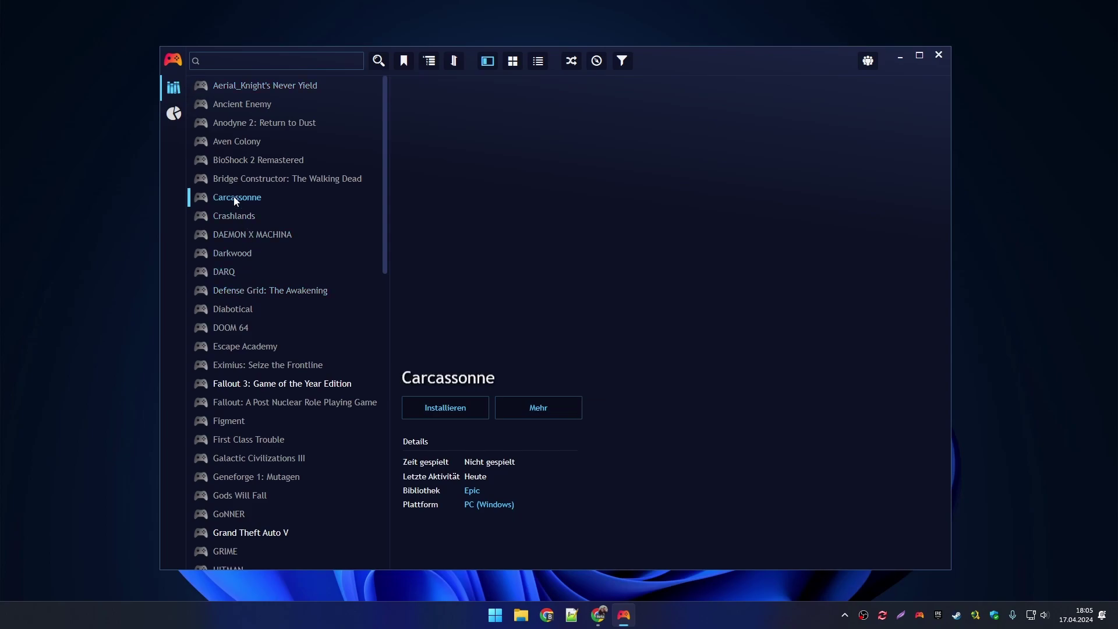
{"action": "left_click", "coordinate": [236, 367], "text": "shift"}
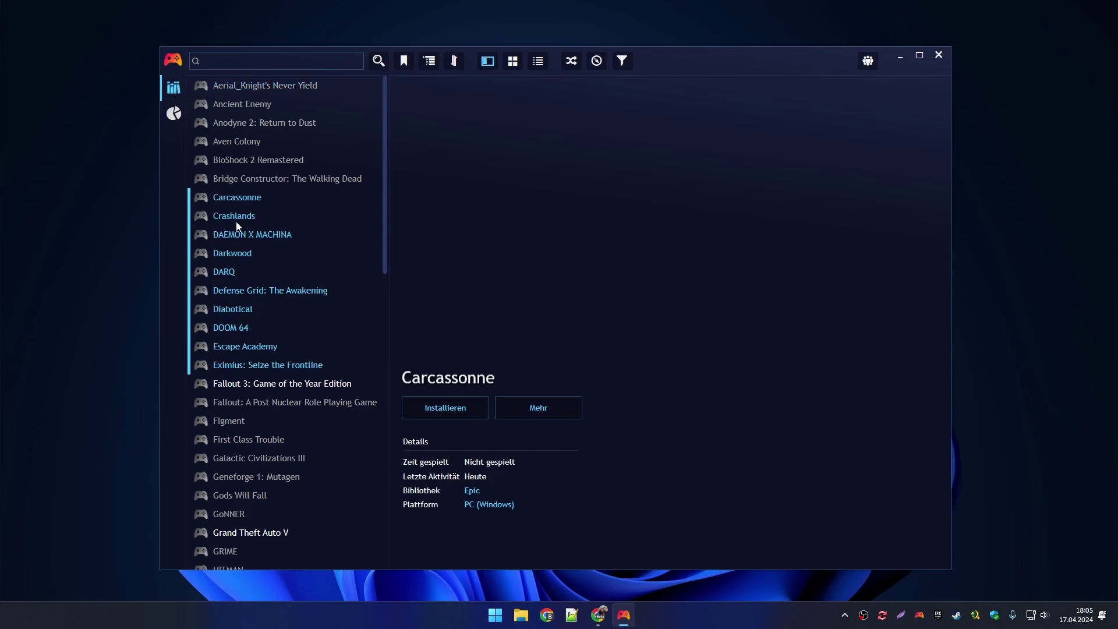
{"action": "left_click", "coordinate": [234, 404], "text": "ctrl"}
{"action": "left_click", "coordinate": [234, 405], "text": "ctrl"}
{"action": "left_click", "coordinate": [173, 60]}
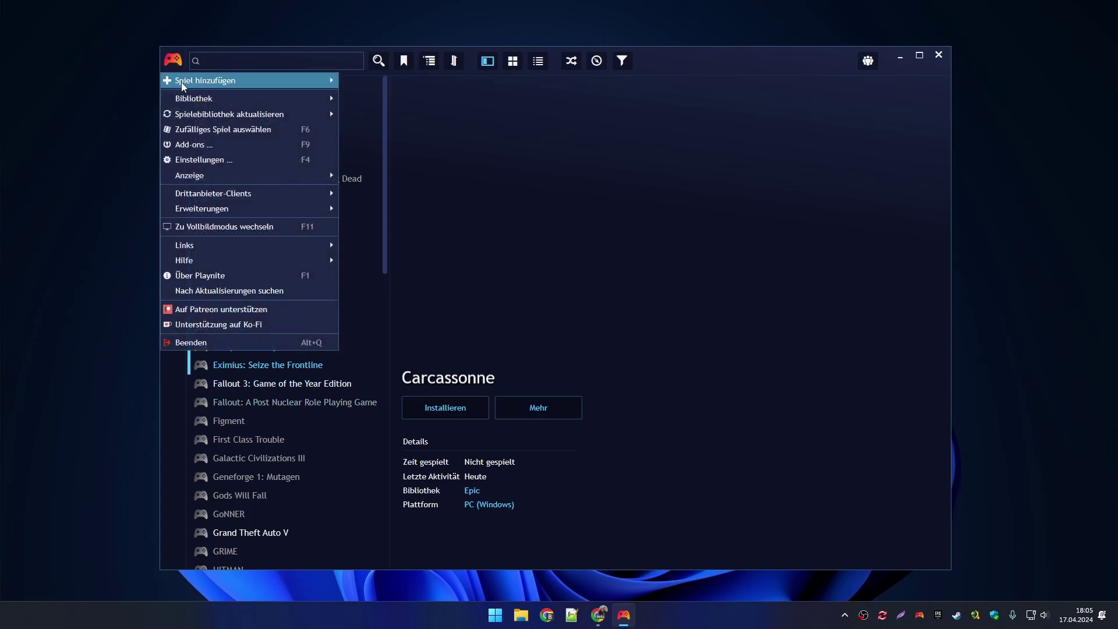
{"action": "mouse_move", "coordinate": [198, 97]}
{"action": "left_click", "coordinate": [384, 142]}
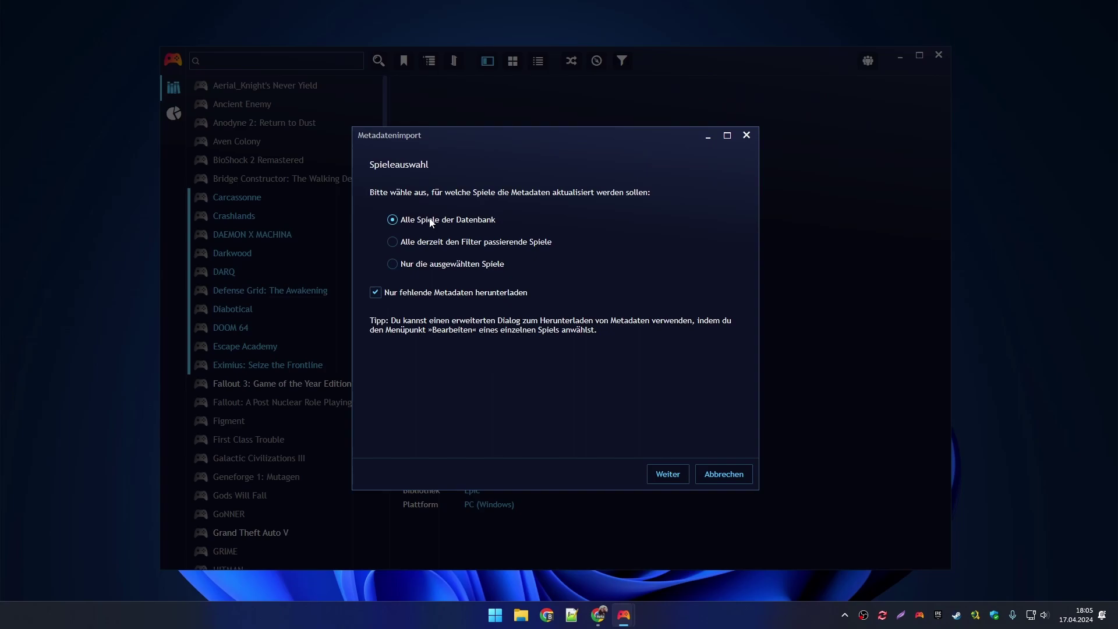
{"action": "left_click", "coordinate": [460, 242]}
{"action": "left_click", "coordinate": [723, 481]}
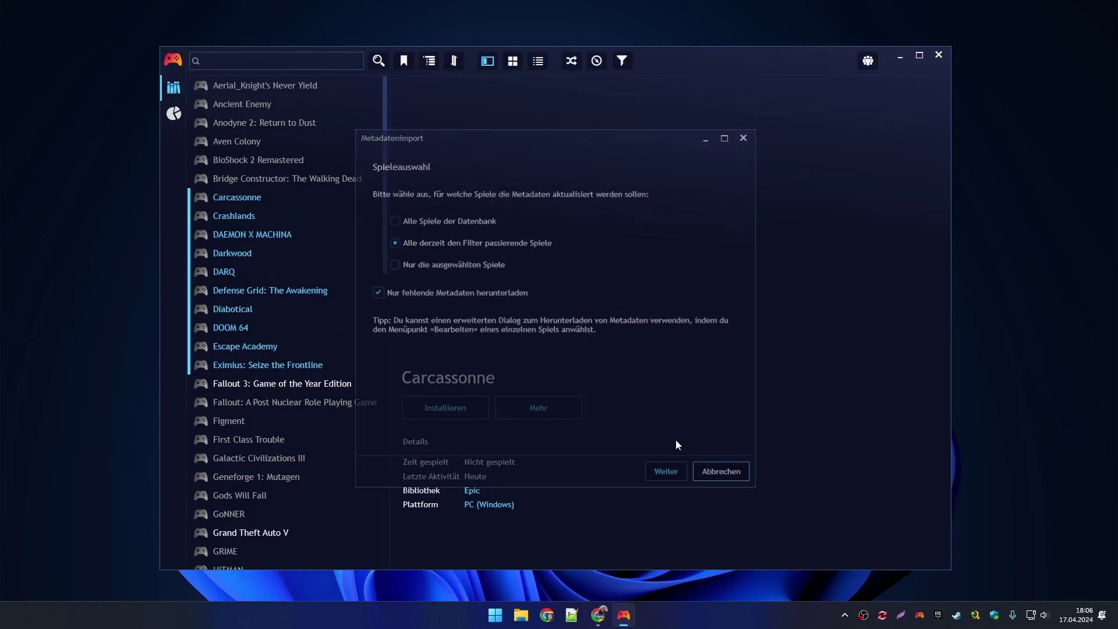
Examine the library filter choices for Bibliothek, Entwickler, Erscheinungsjahr and Genre, and close the filter options
{"action": "left_click", "coordinate": [622, 64]}
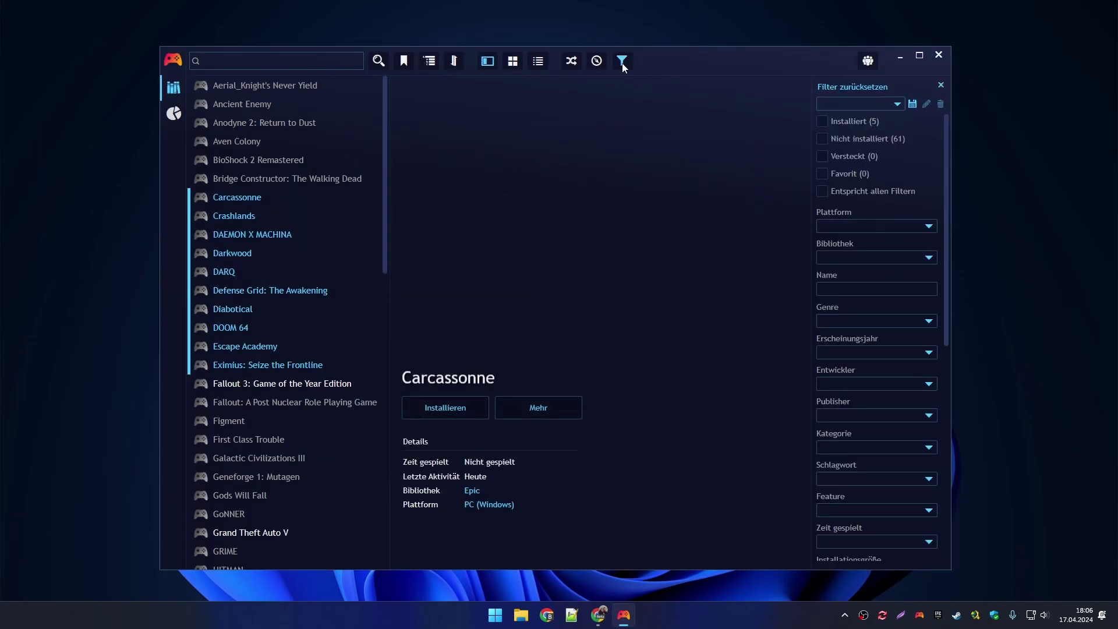
{"action": "left_click", "coordinate": [928, 258]}
{"action": "left_click", "coordinate": [927, 258]}
{"action": "left_click", "coordinate": [932, 385]}
{"action": "left_click", "coordinate": [932, 384]}
{"action": "left_click", "coordinate": [932, 352]}
{"action": "left_click", "coordinate": [932, 350]}
{"action": "left_click", "coordinate": [935, 319]}
{"action": "left_click", "coordinate": [830, 309]}
{"action": "left_click", "coordinate": [941, 85]}
Download only the missing metadata for all games in the database, using the configured fields and sources
{"action": "left_click", "coordinate": [172, 60]}
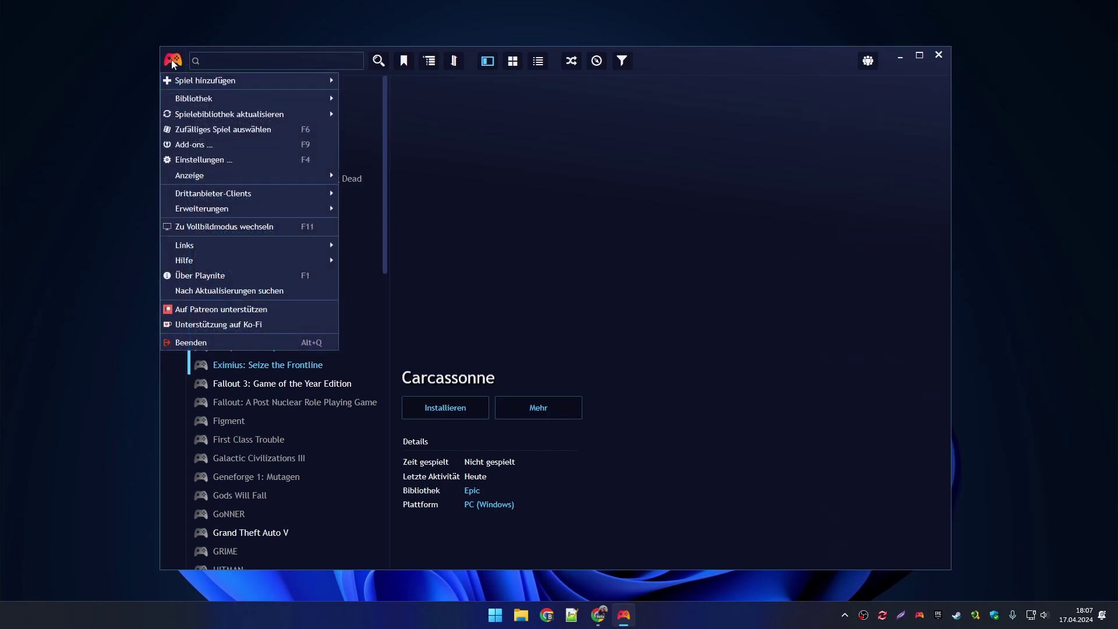
{"action": "mouse_move", "coordinate": [195, 100]}
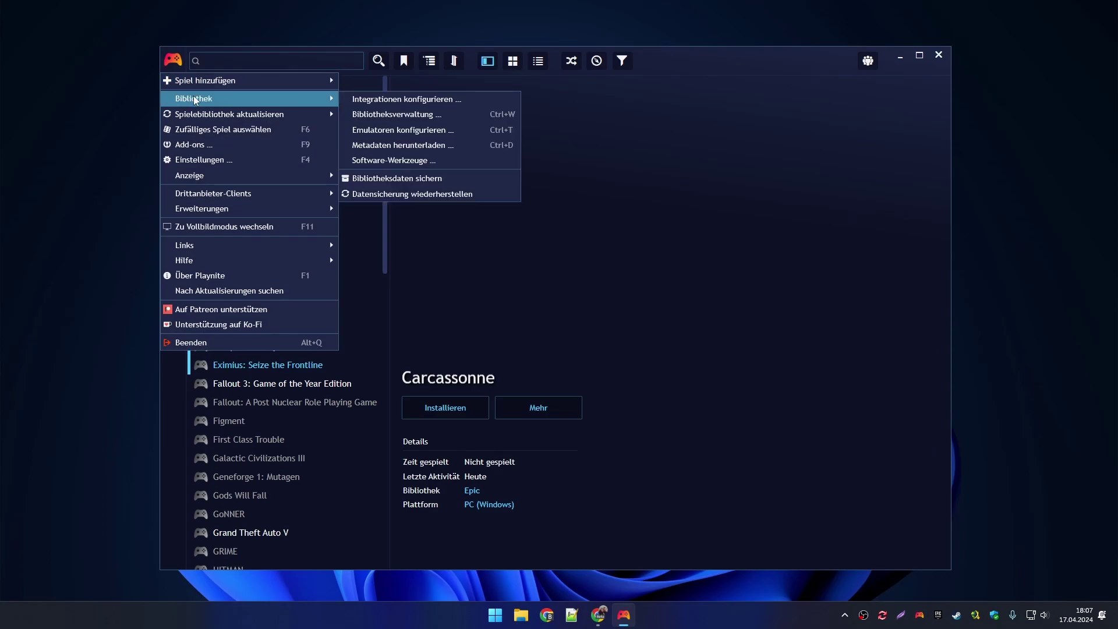
{"action": "left_click", "coordinate": [396, 144]}
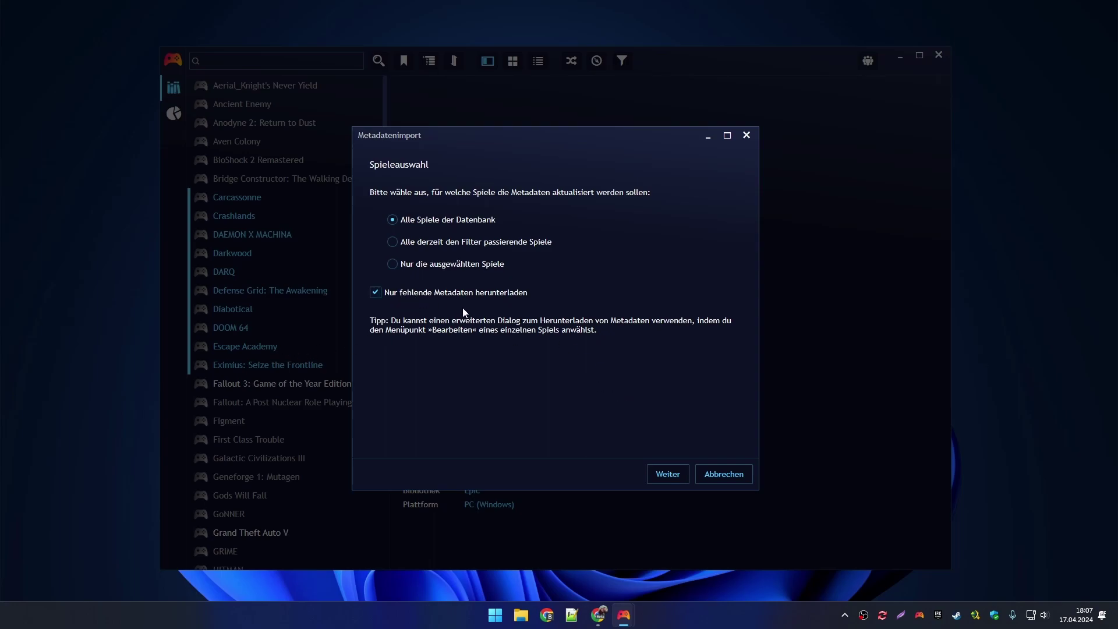
{"action": "left_click", "coordinate": [667, 473]}
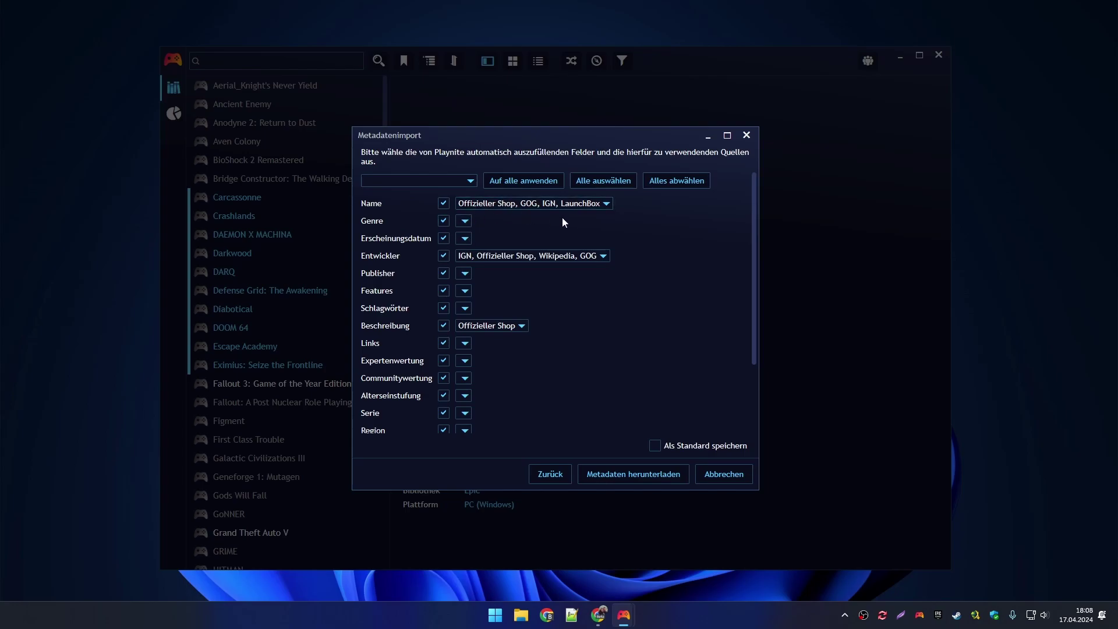
{"action": "left_click", "coordinate": [618, 476]}
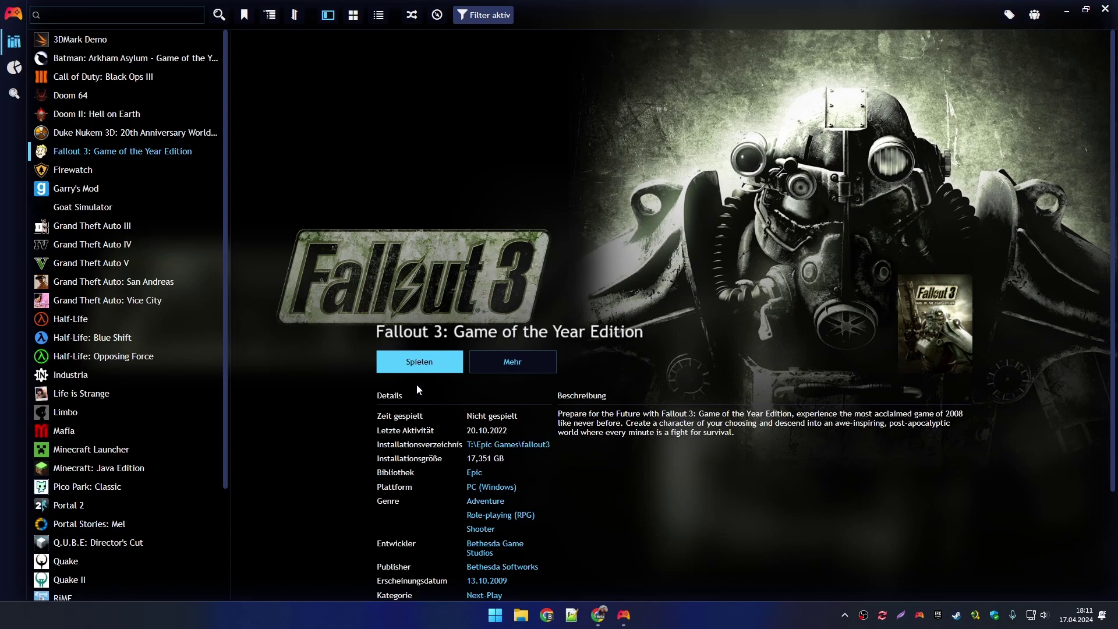
Look through the installed games and turn off the Installiert filter to list the whole library
{"action": "scroll", "coordinate": [131, 408], "scroll_direction": "down", "scroll_amount": 3}
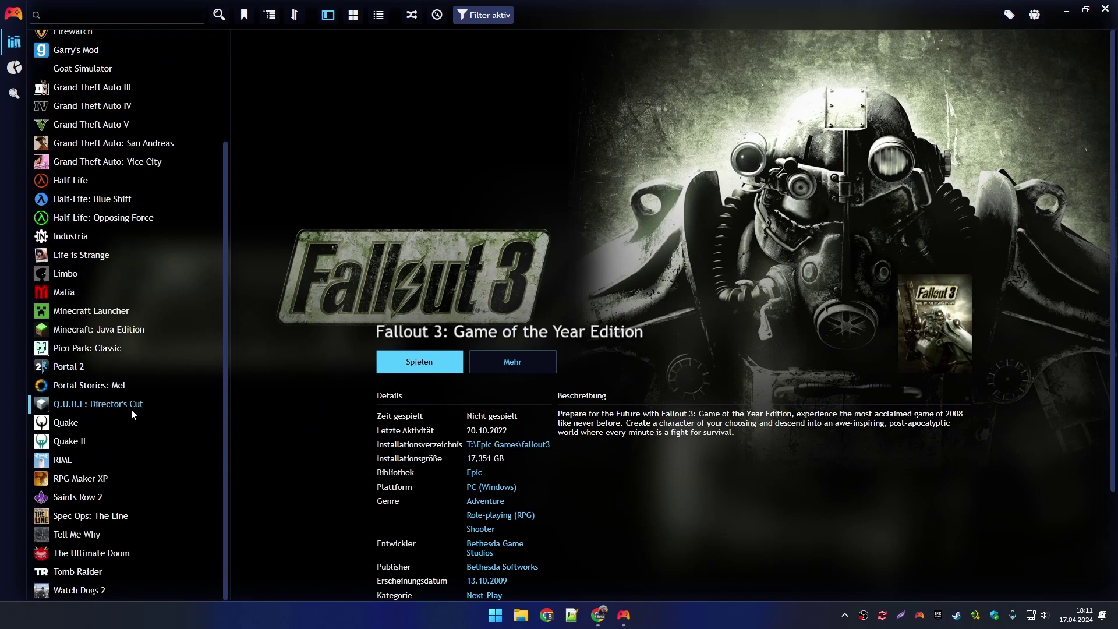
{"action": "scroll", "coordinate": [131, 409], "scroll_direction": "up", "scroll_amount": 3}
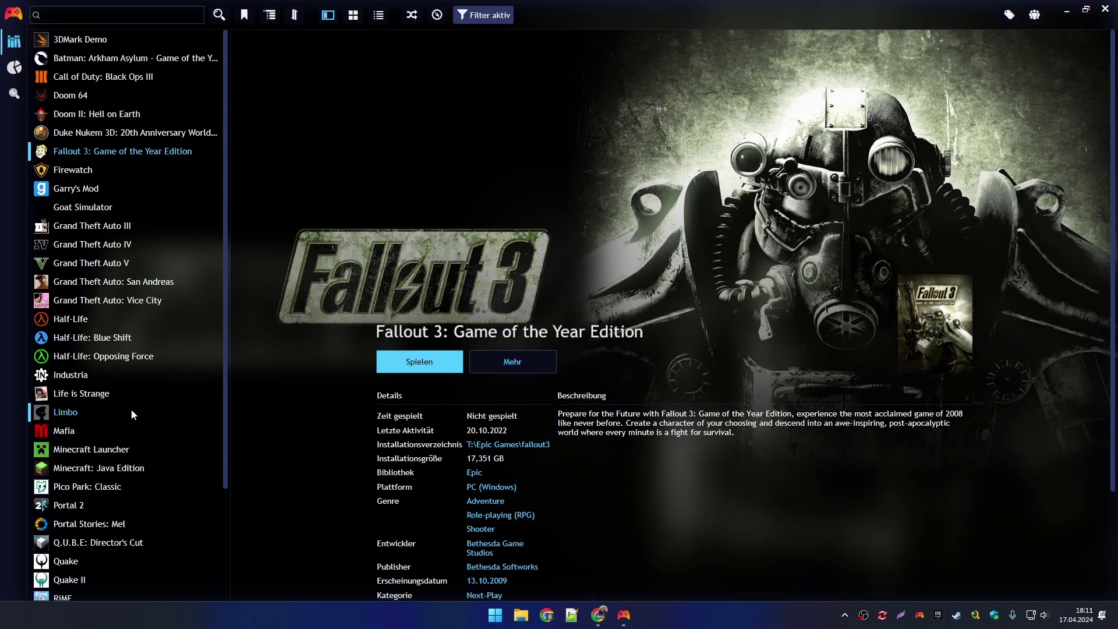
{"action": "left_click", "coordinate": [483, 15]}
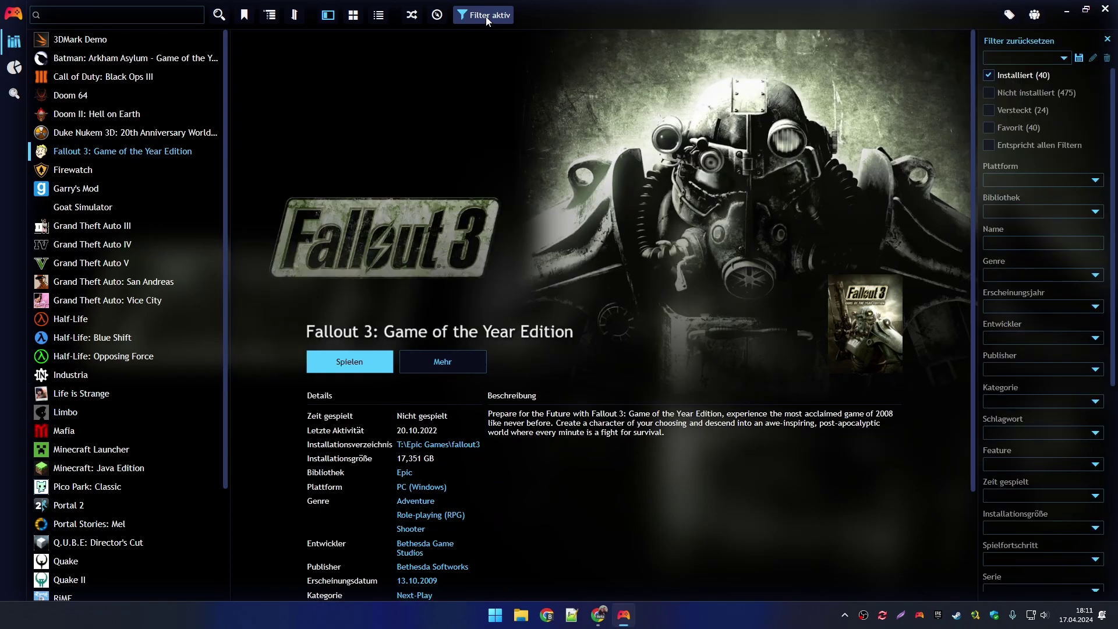
{"action": "left_click", "coordinate": [1001, 79]}
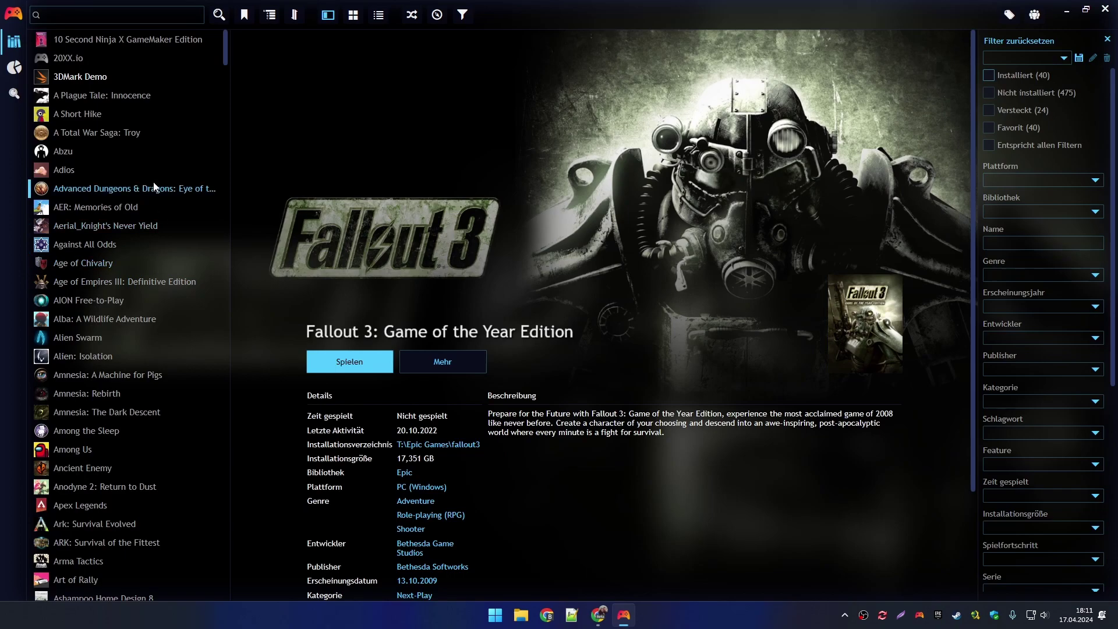
View the details of Call of Duty: Black Ops III, Call of Duty: Modern Warfare and Call of Duty: Black Ops II - Zombies
{"action": "scroll", "coordinate": [160, 376], "scroll_direction": "down", "scroll_amount": 10}
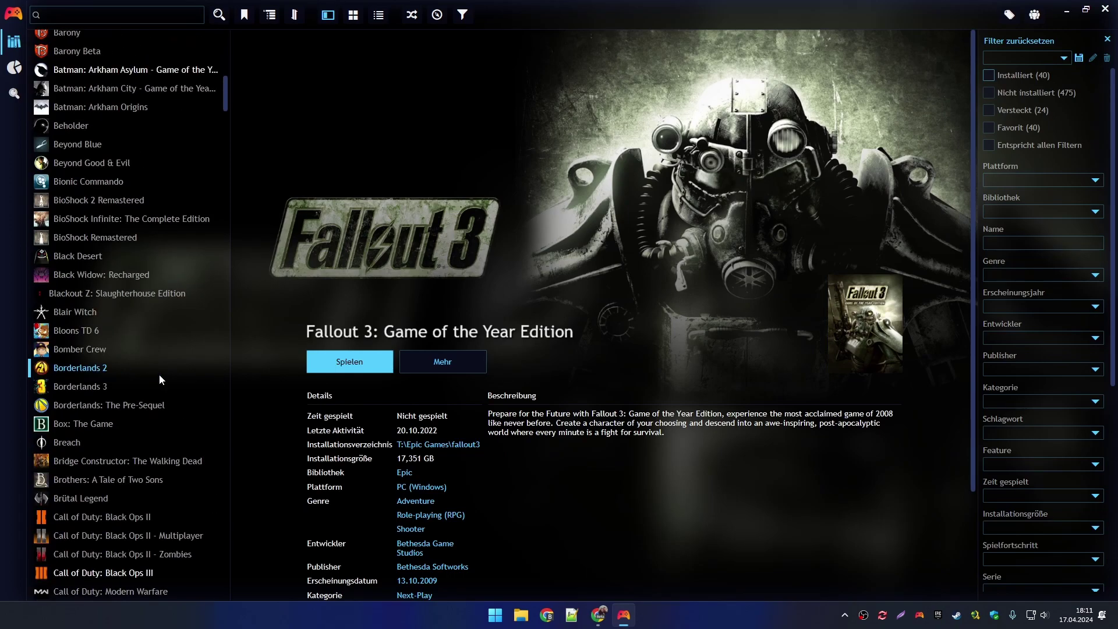
{"action": "scroll", "coordinate": [159, 374], "scroll_direction": "down", "scroll_amount": 5}
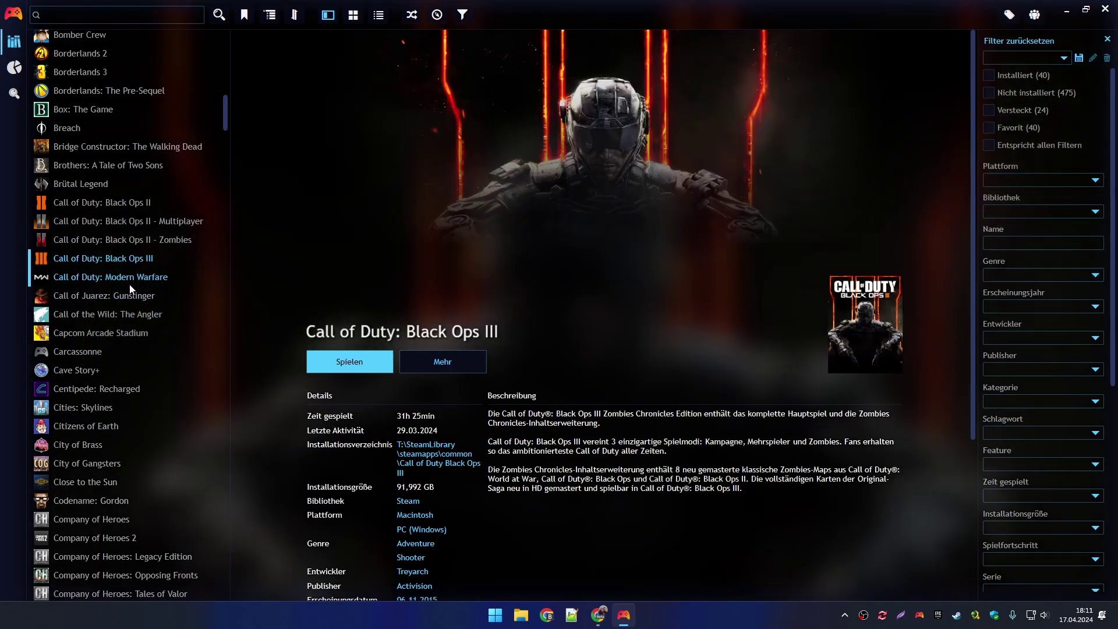
{"action": "left_click", "coordinate": [130, 284]}
{"action": "left_click", "coordinate": [127, 240]}
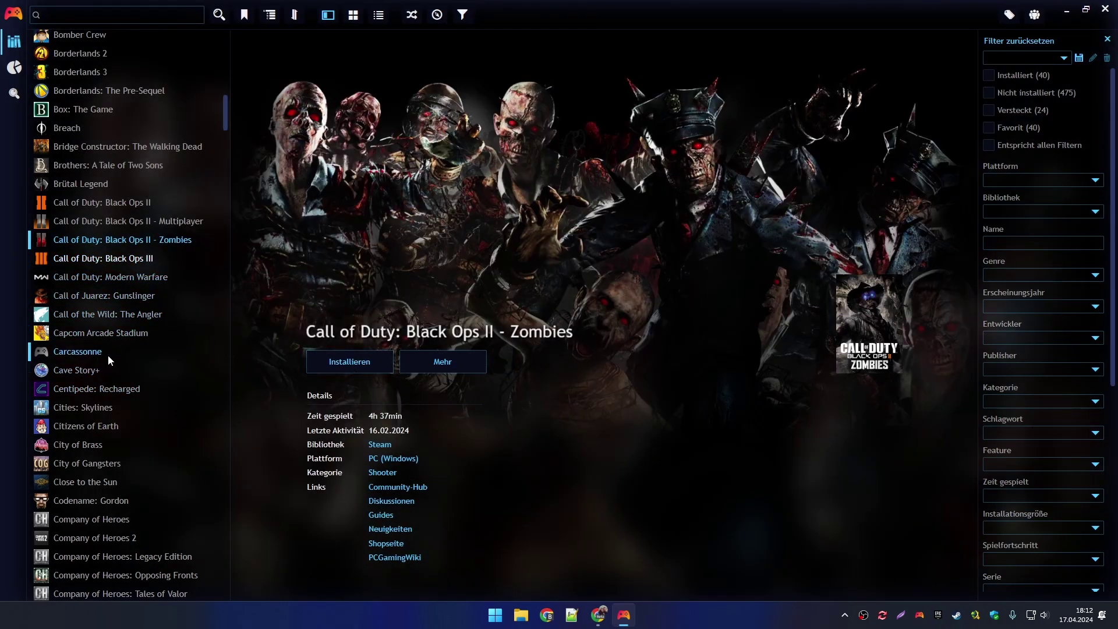
Find Grand Theft Auto V in the full library and review its downloaded details and description
{"action": "scroll", "coordinate": [107, 355], "scroll_direction": "up", "scroll_amount": 3}
{"action": "scroll", "coordinate": [110, 370], "scroll_direction": "down", "scroll_amount": 8}
{"action": "scroll", "coordinate": [110, 366], "scroll_direction": "down", "scroll_amount": 20}
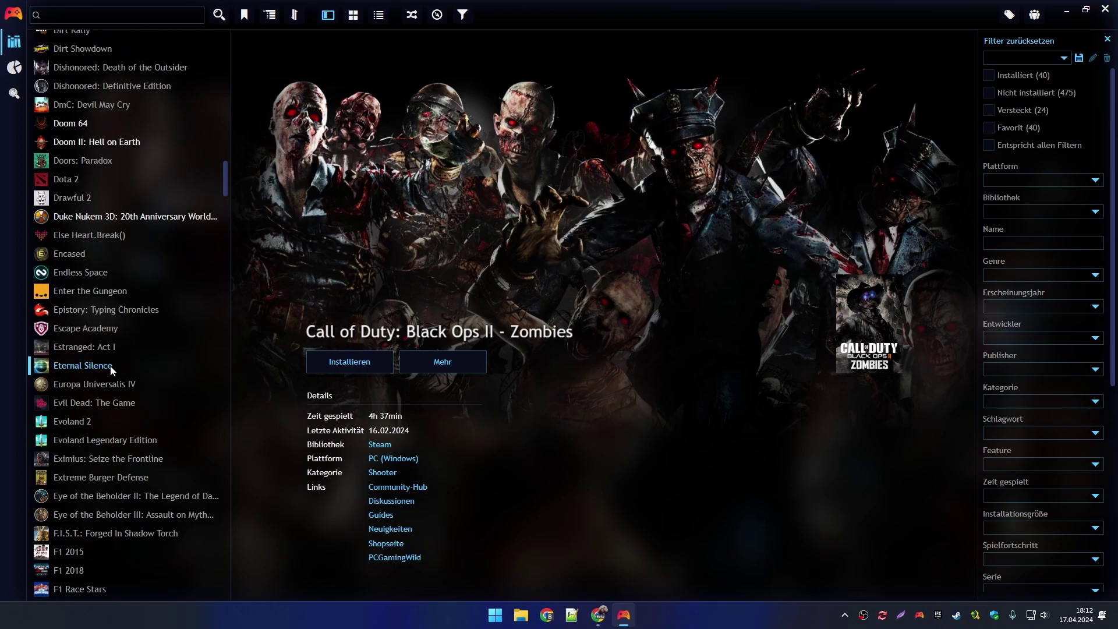
{"action": "left_click", "coordinate": [102, 364]}
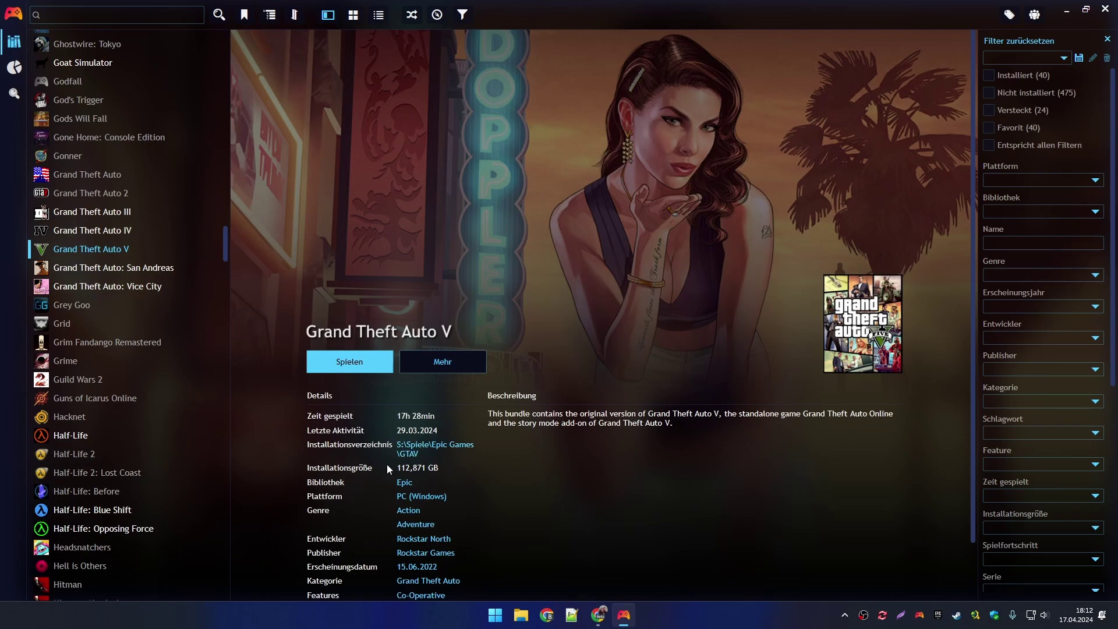
{"action": "scroll", "coordinate": [446, 461], "scroll_direction": "down", "scroll_amount": 2}
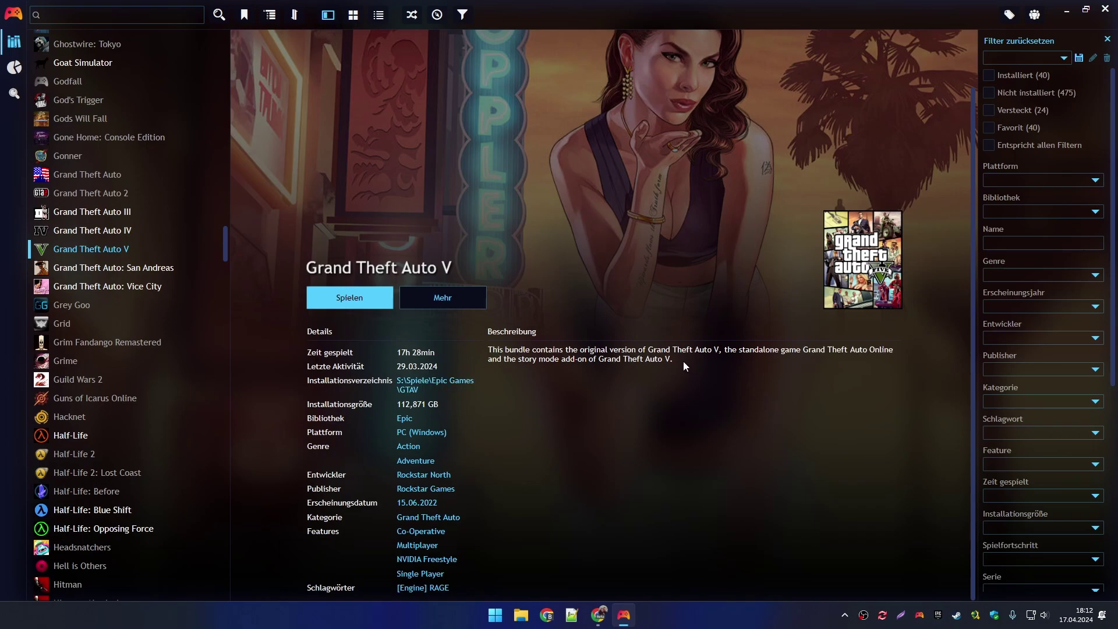
{"action": "scroll", "coordinate": [653, 449], "scroll_direction": "up", "scroll_amount": 2}
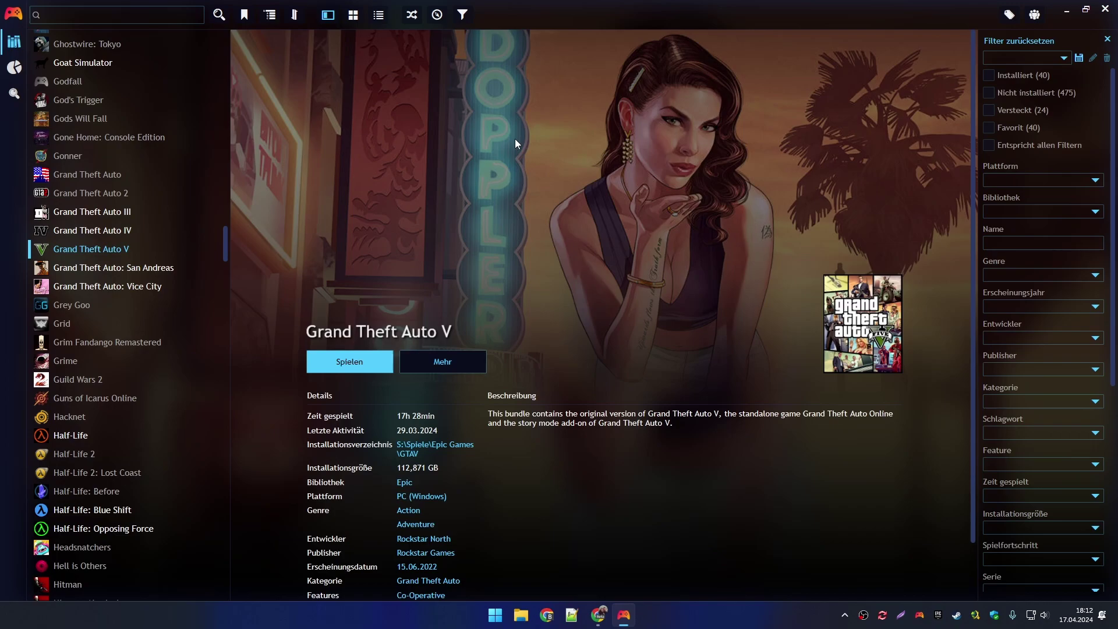
Open Grand Theft Auto V for editing to inspect its general metadata fields, and close the editor without saving
{"action": "right_click", "coordinate": [103, 250]}
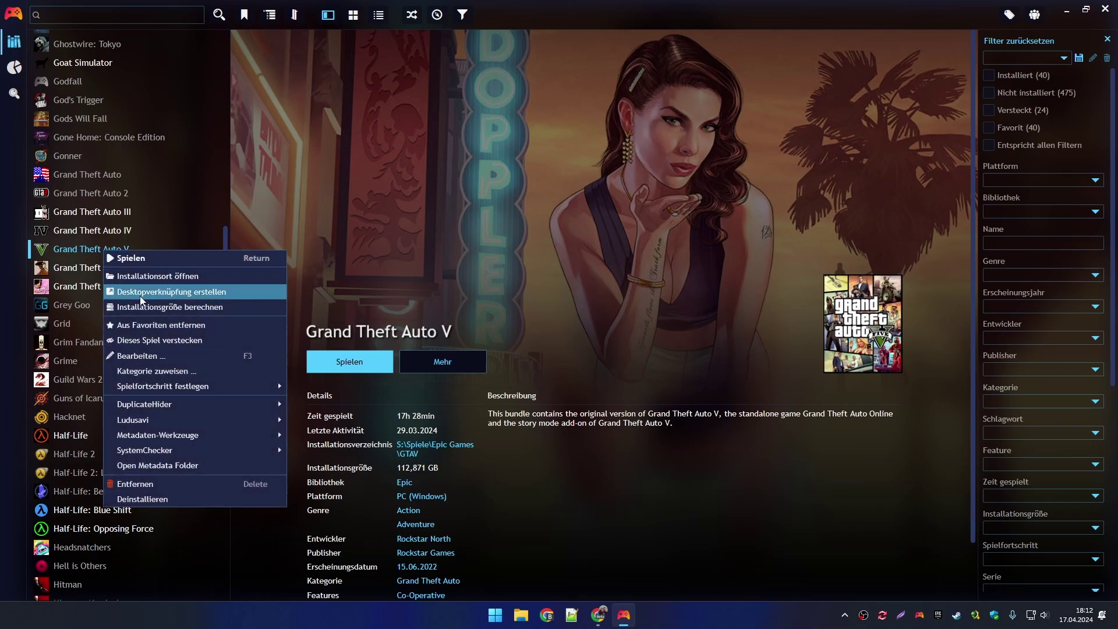
{"action": "left_click", "coordinate": [160, 356]}
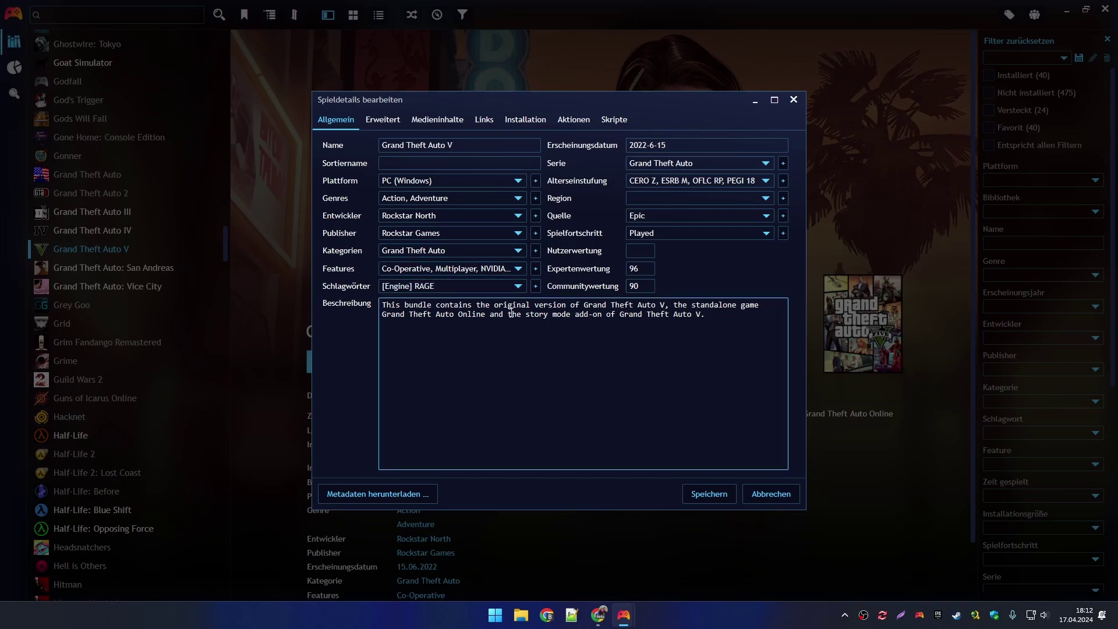
{"action": "left_click", "coordinate": [774, 503]}
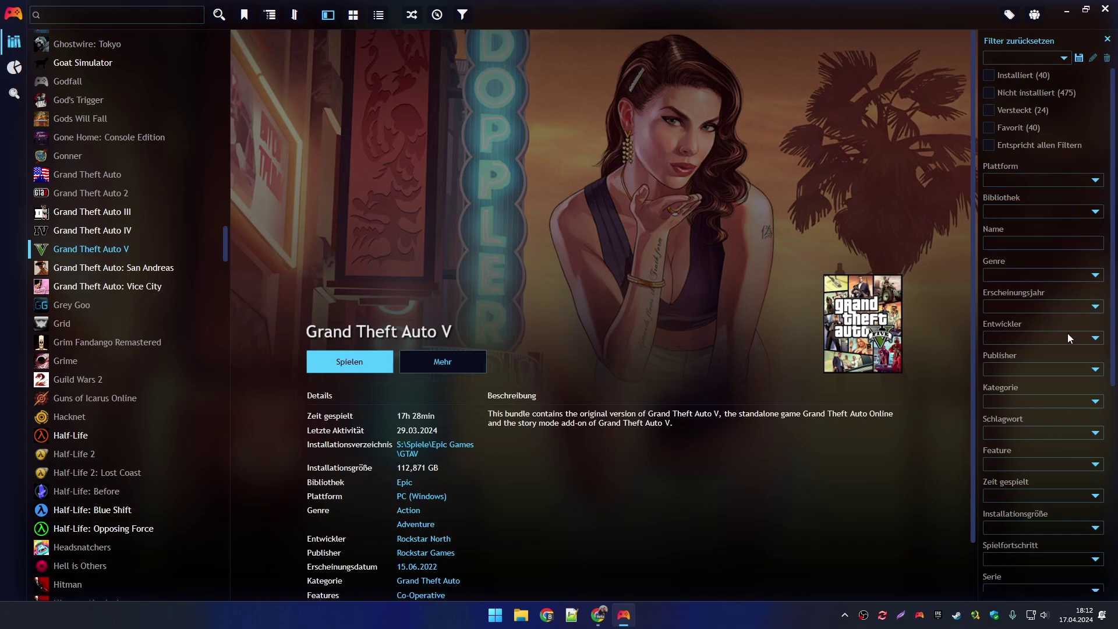
Filter the library by developer with "rocksta" to view the matching games, and clear the filter
{"action": "left_click", "coordinate": [1094, 343]}
{"action": "scroll", "coordinate": [1028, 417], "scroll_direction": "down", "scroll_amount": 3}
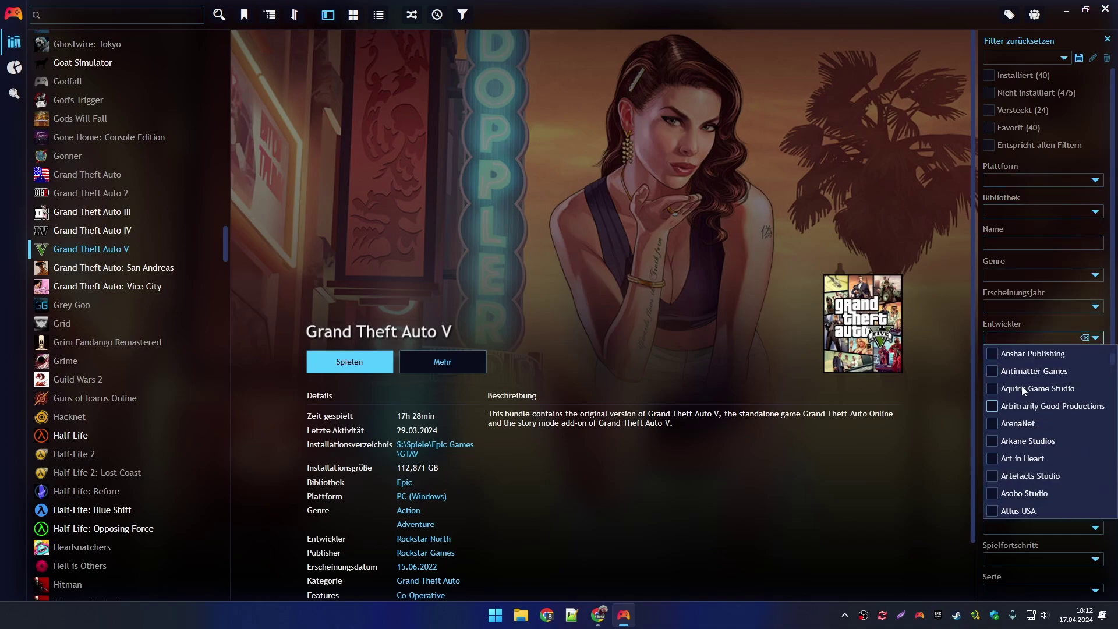
{"action": "left_click", "coordinate": [1013, 338]}
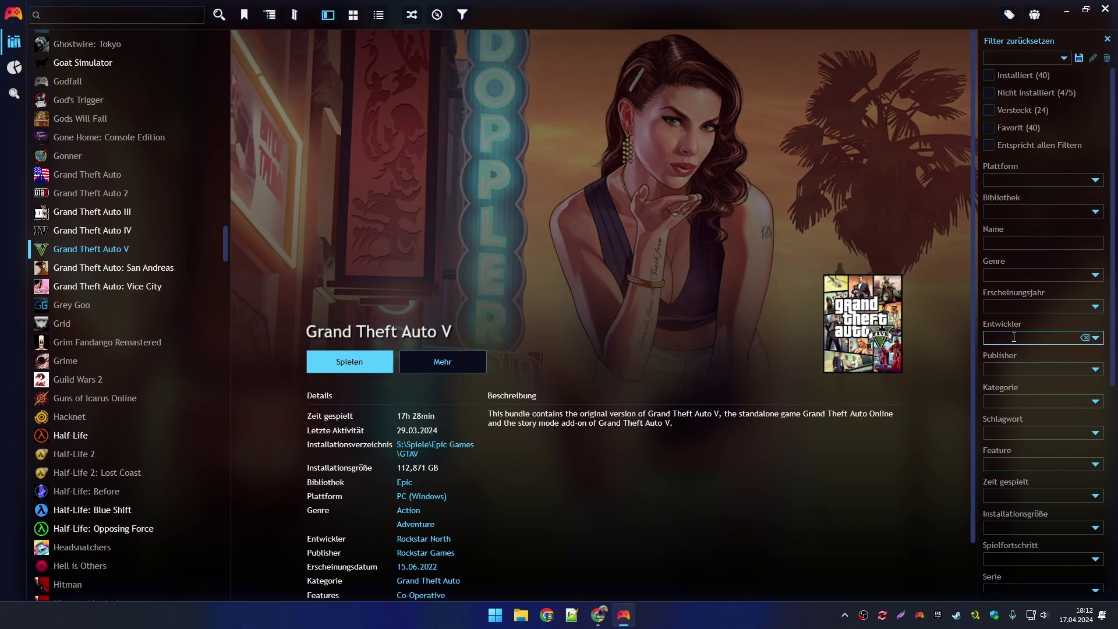
{"action": "type", "text": "rocksta"}
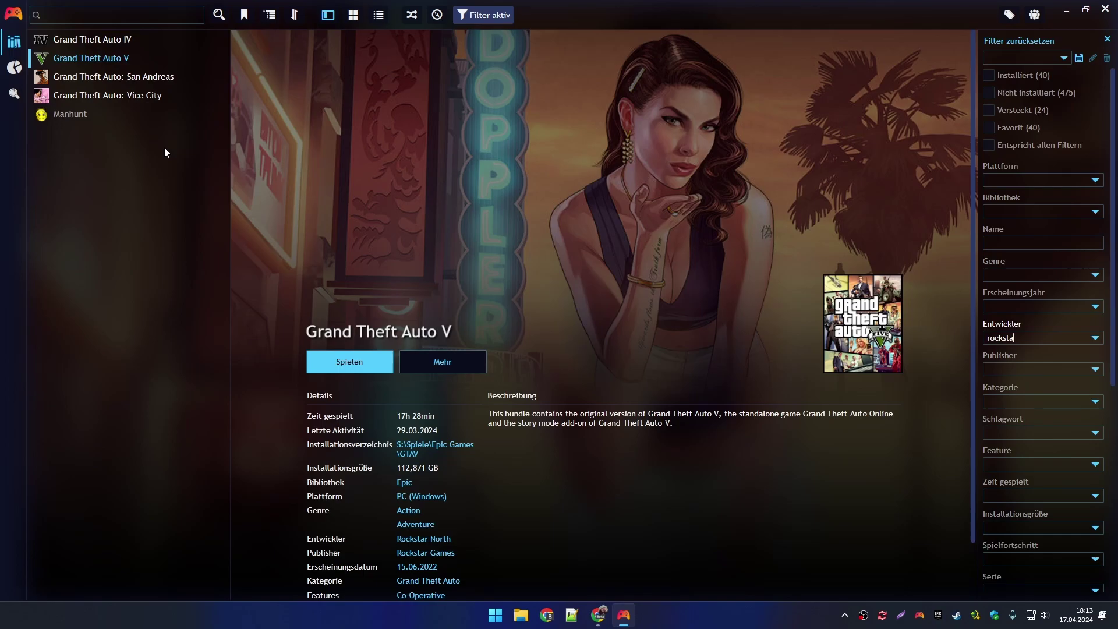
{"action": "key", "text": "ctrl+a"}
{"action": "key", "text": "BackSpace"}
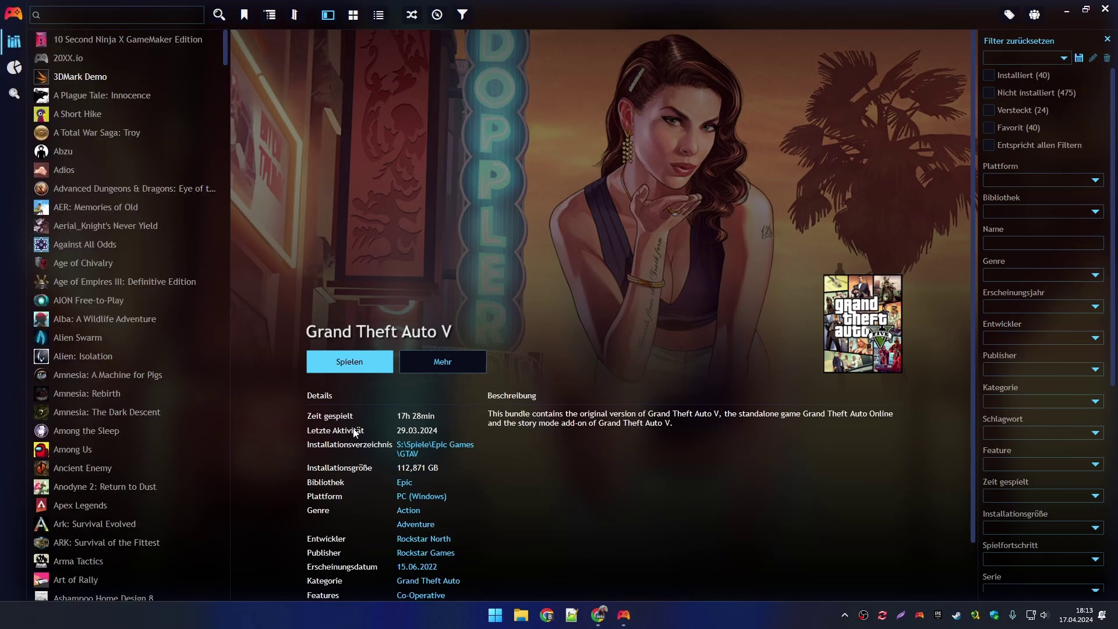
Request the removal of AION Free-to-Play to see the exclusion-list options, and decline the removal
{"action": "left_click", "coordinate": [88, 301]}
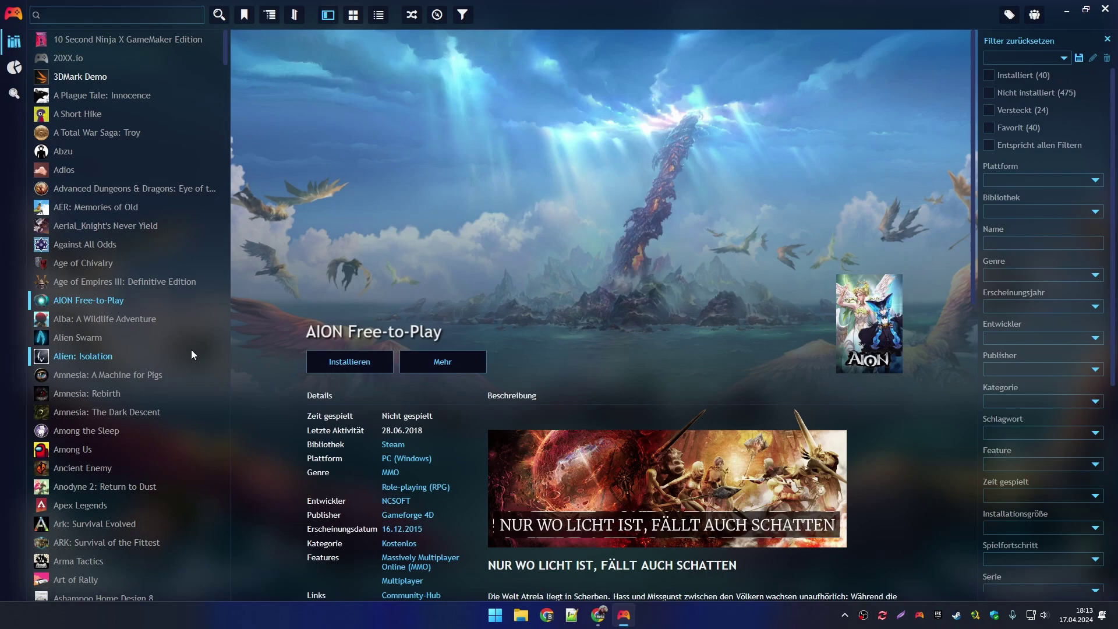
{"action": "right_click", "coordinate": [98, 299]}
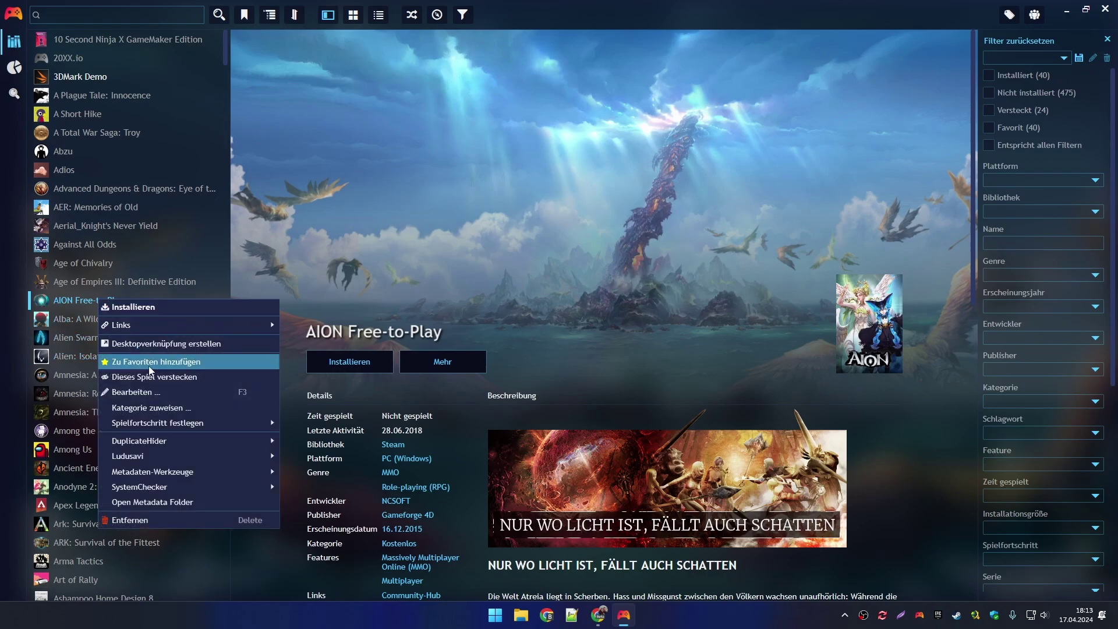
{"action": "left_click", "coordinate": [145, 520]}
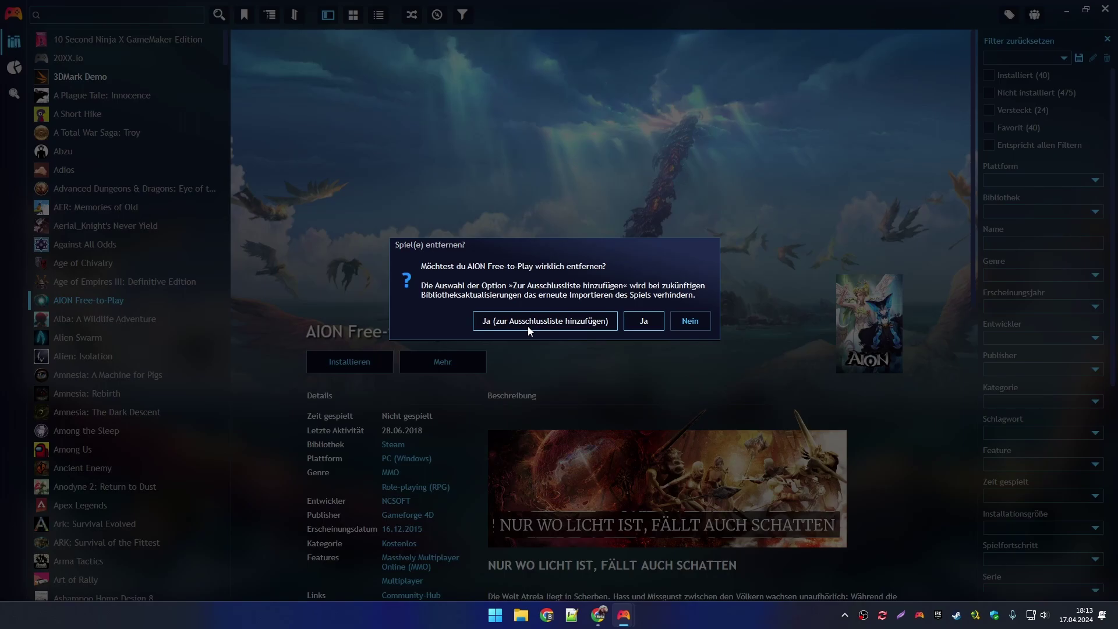
{"action": "left_click", "coordinate": [687, 322]}
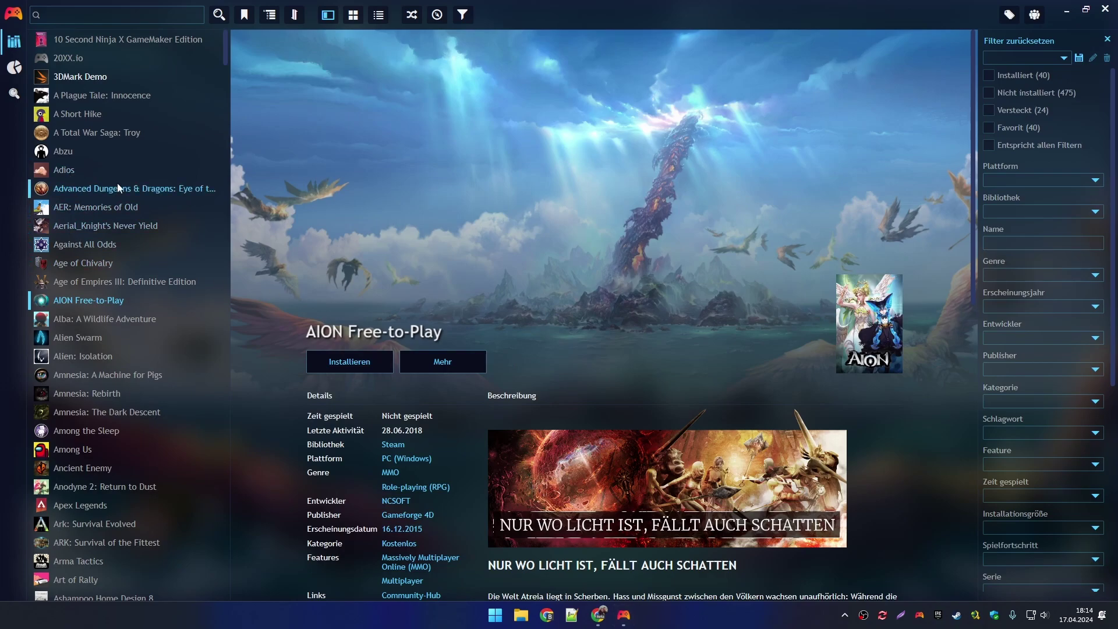
View the details of 3DMark Demo and Alien Swarm, including Alien Swarm's Steam installation dialog, and cancel the installation
{"action": "left_click", "coordinate": [84, 76]}
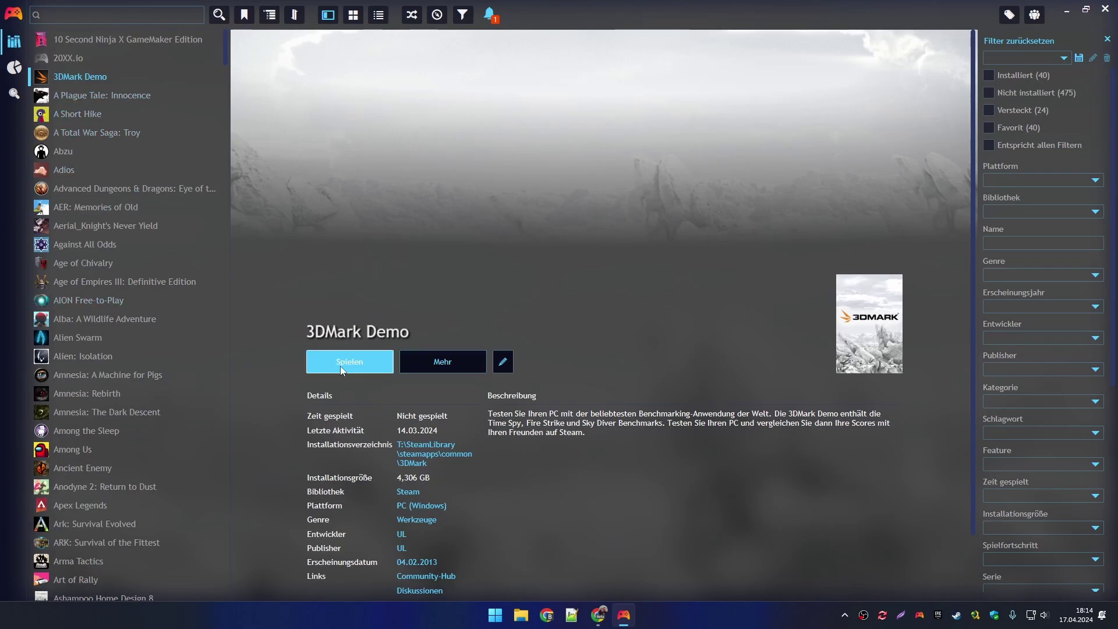
{"action": "left_click", "coordinate": [85, 341]}
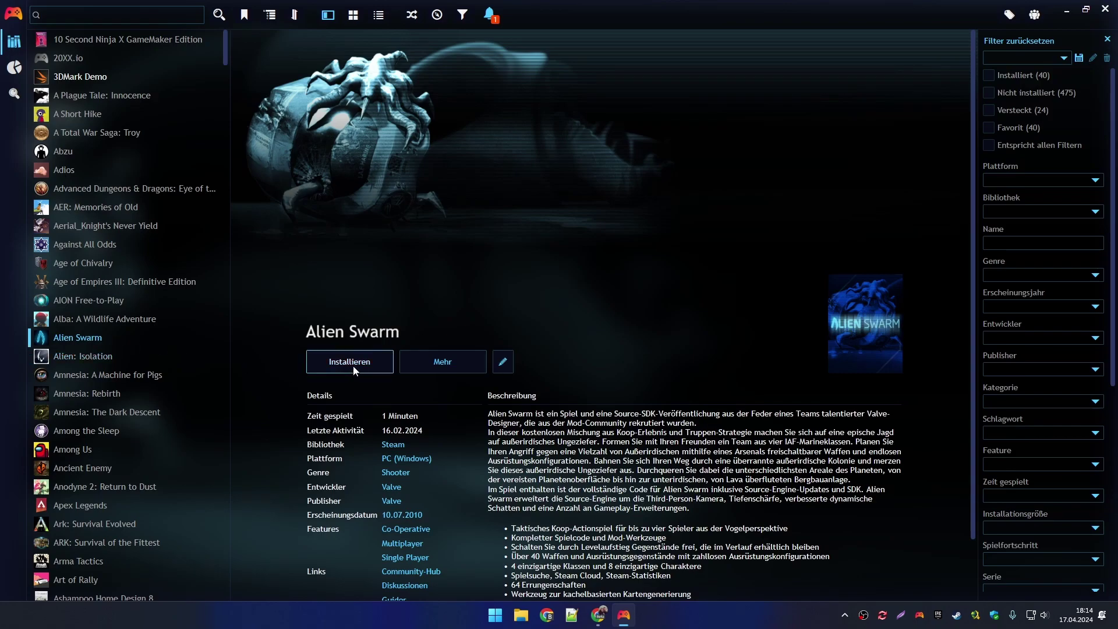
{"action": "scroll", "coordinate": [405, 372], "scroll_direction": "down", "scroll_amount": 2}
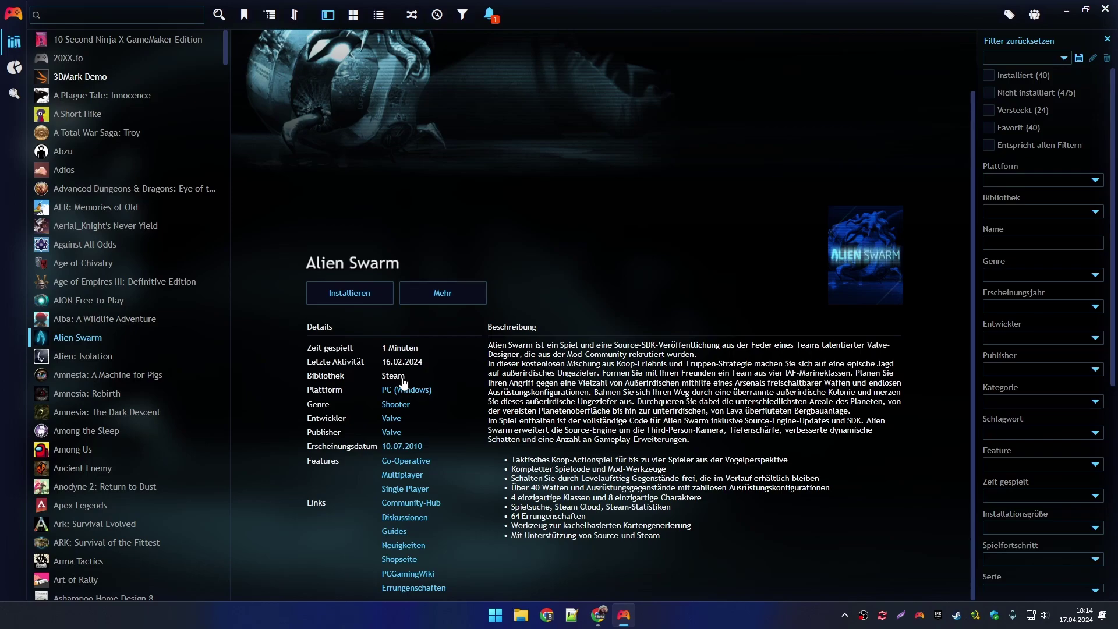
{"action": "left_click", "coordinate": [349, 293]}
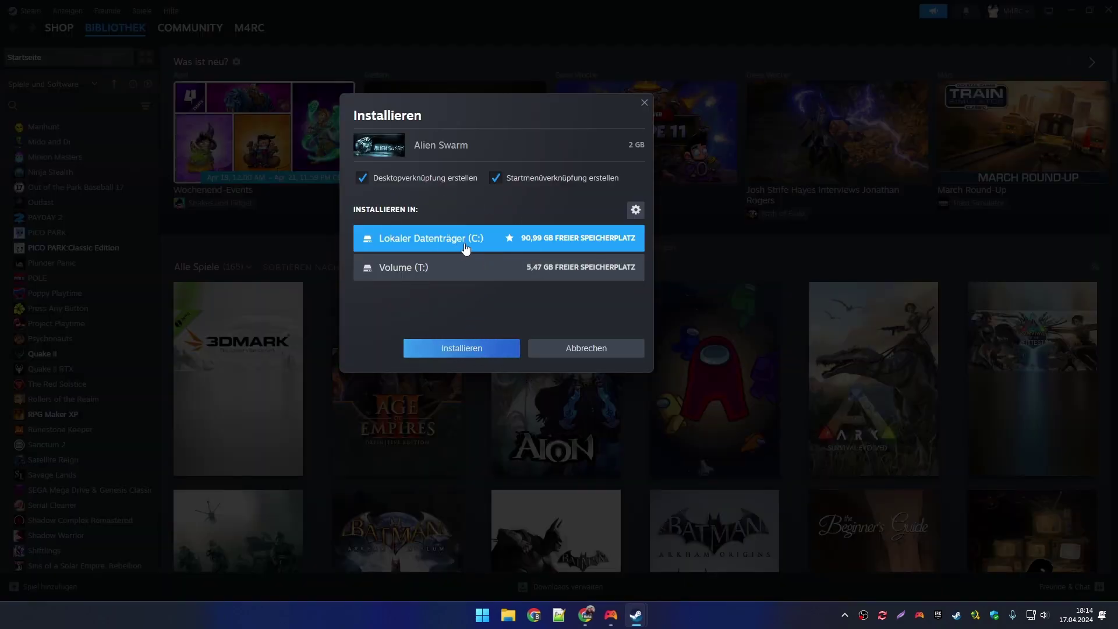
{"action": "left_click", "coordinate": [577, 348]}
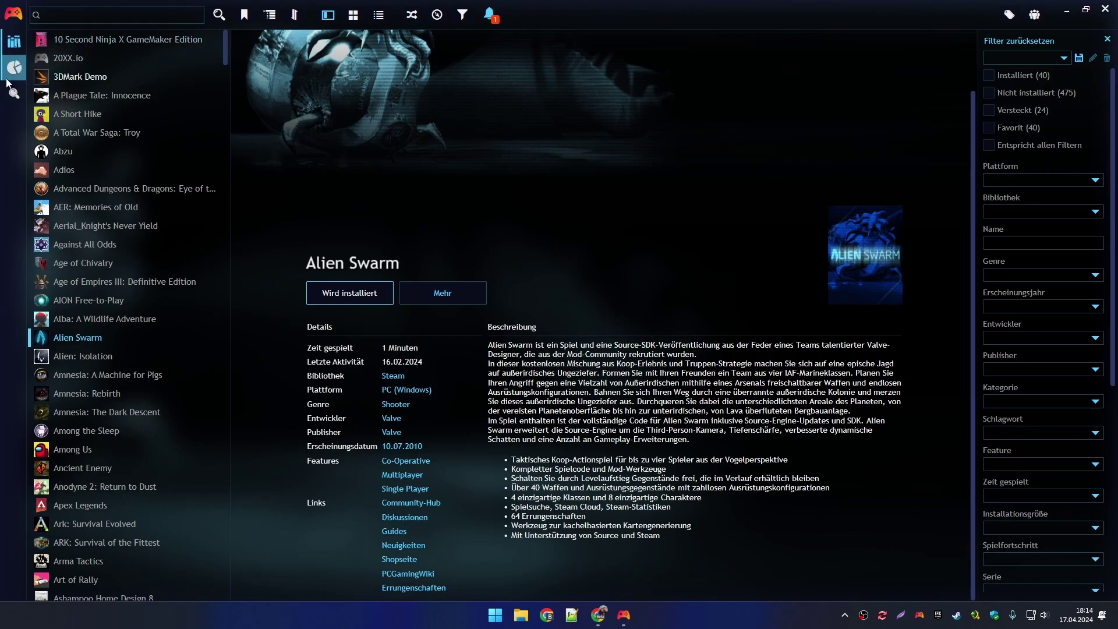
Browse the downloadable desktop designs among the add-ons, preview the Harmony theme, and close the add-on manager
{"action": "left_click", "coordinate": [13, 14]}
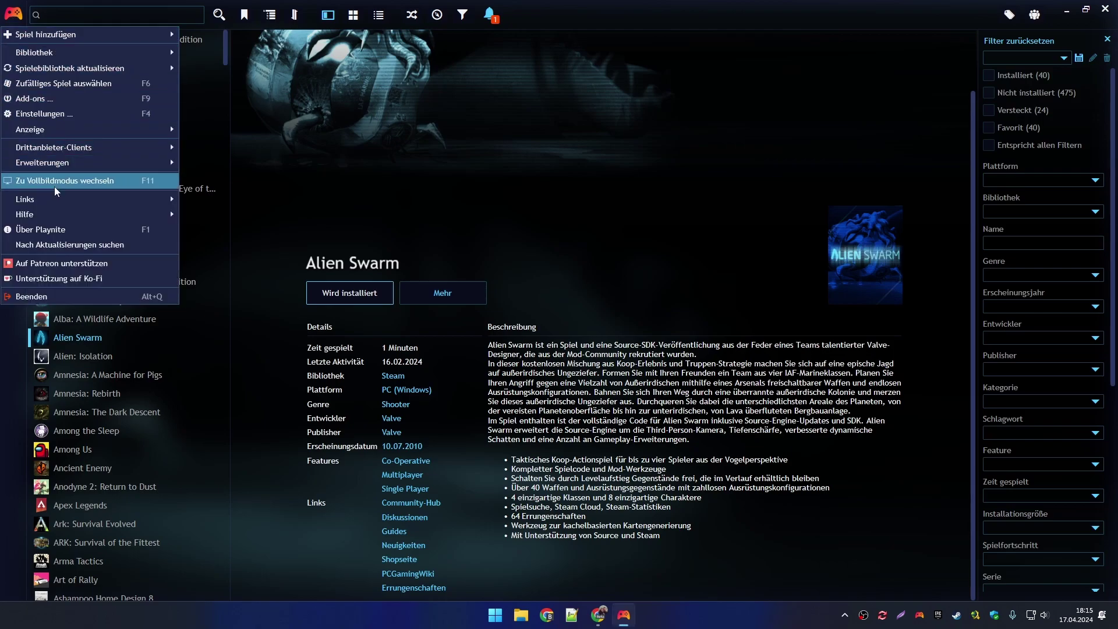
{"action": "left_click", "coordinate": [43, 99]}
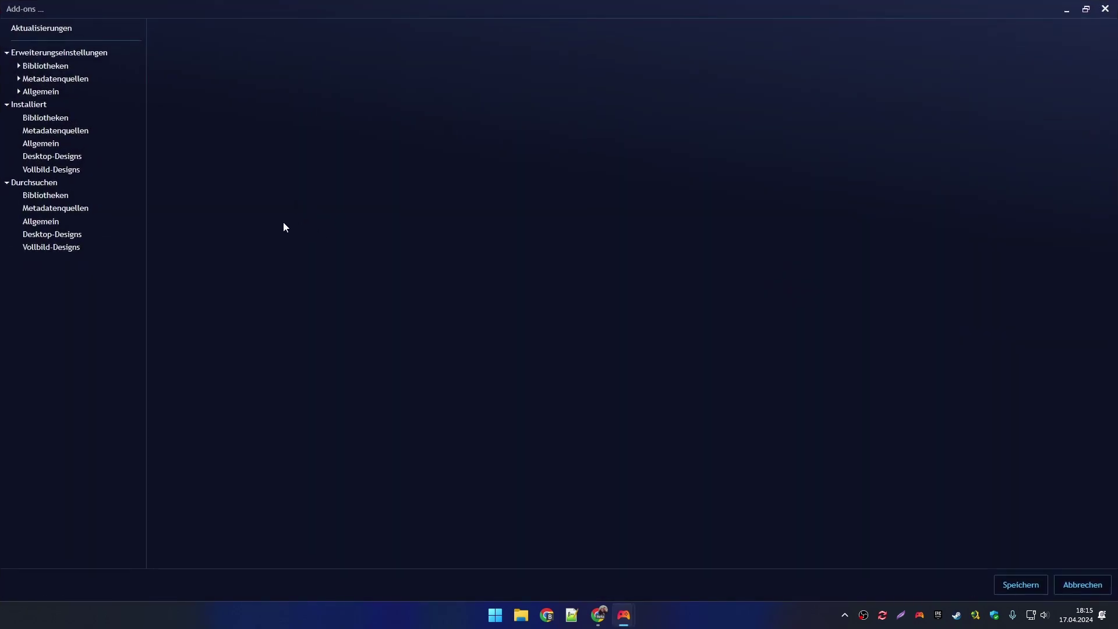
{"action": "left_click", "coordinate": [55, 236]}
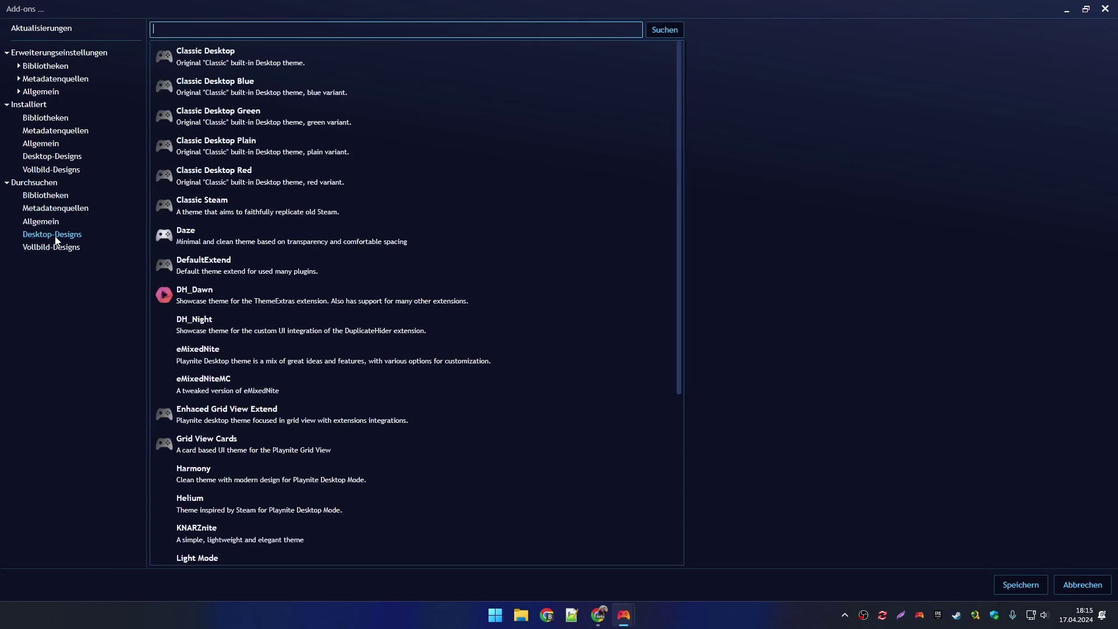
{"action": "scroll", "coordinate": [277, 238], "scroll_direction": "down", "scroll_amount": 4}
{"action": "left_click", "coordinate": [303, 249]}
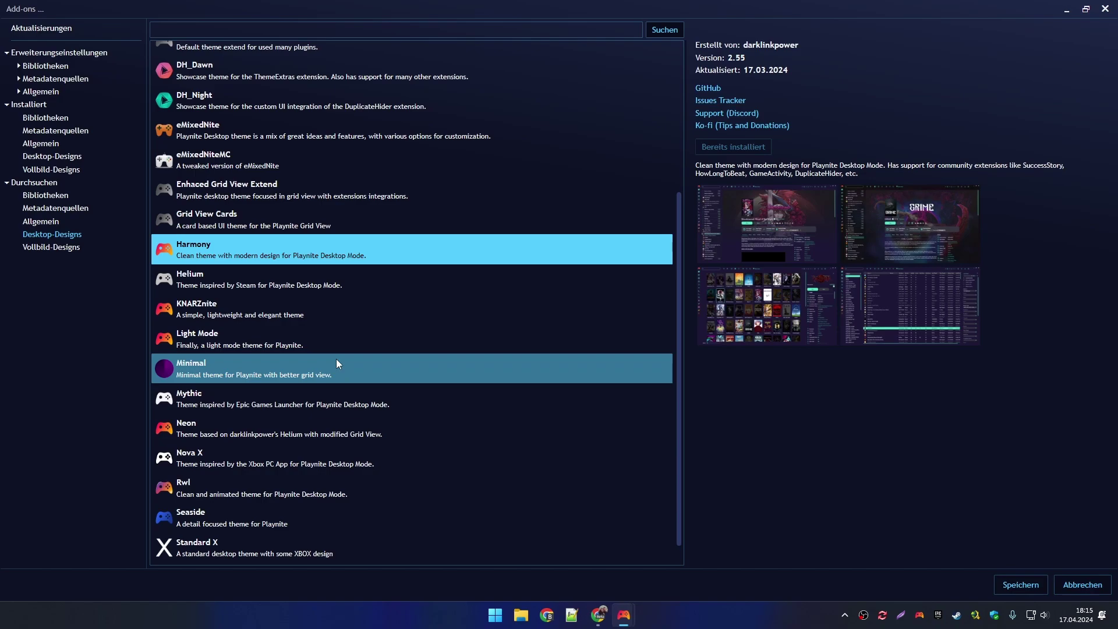
{"action": "scroll", "coordinate": [322, 361], "scroll_direction": "up", "scroll_amount": 4}
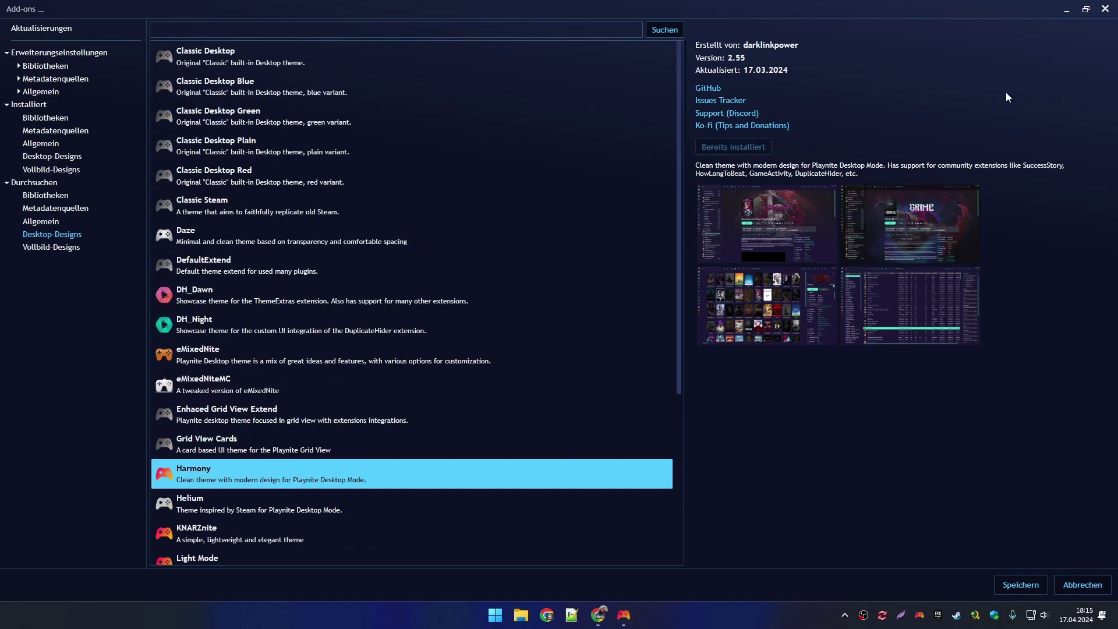
{"action": "left_click", "coordinate": [1104, 9]}
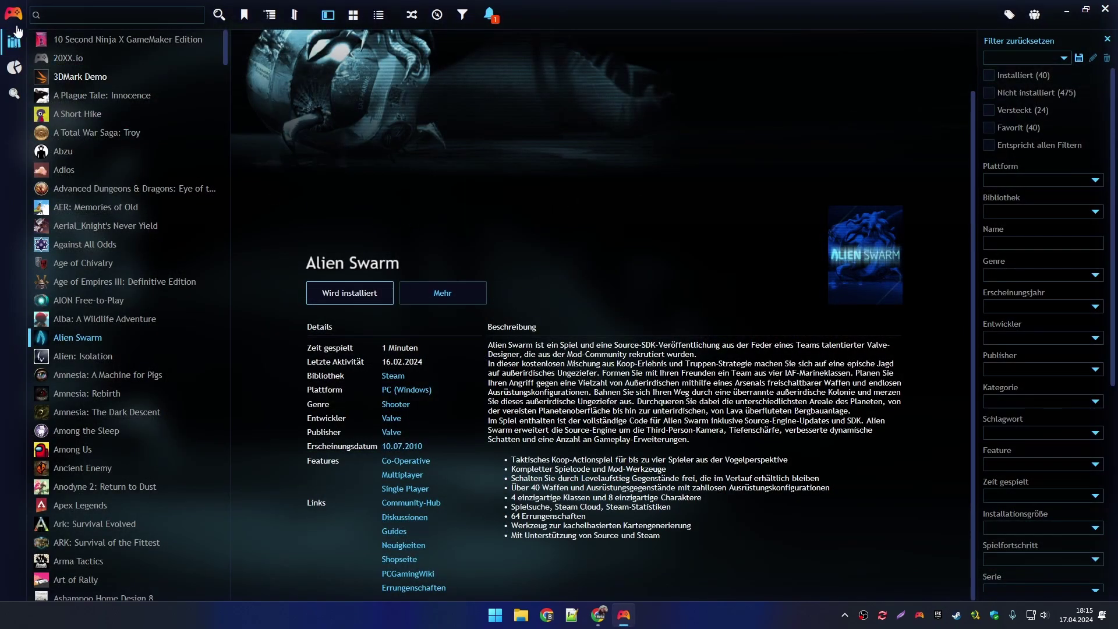
Change the desktop design to DH_Dawn in the appearance settings, save, and restart the application to apply it
{"action": "left_click", "coordinate": [14, 17]}
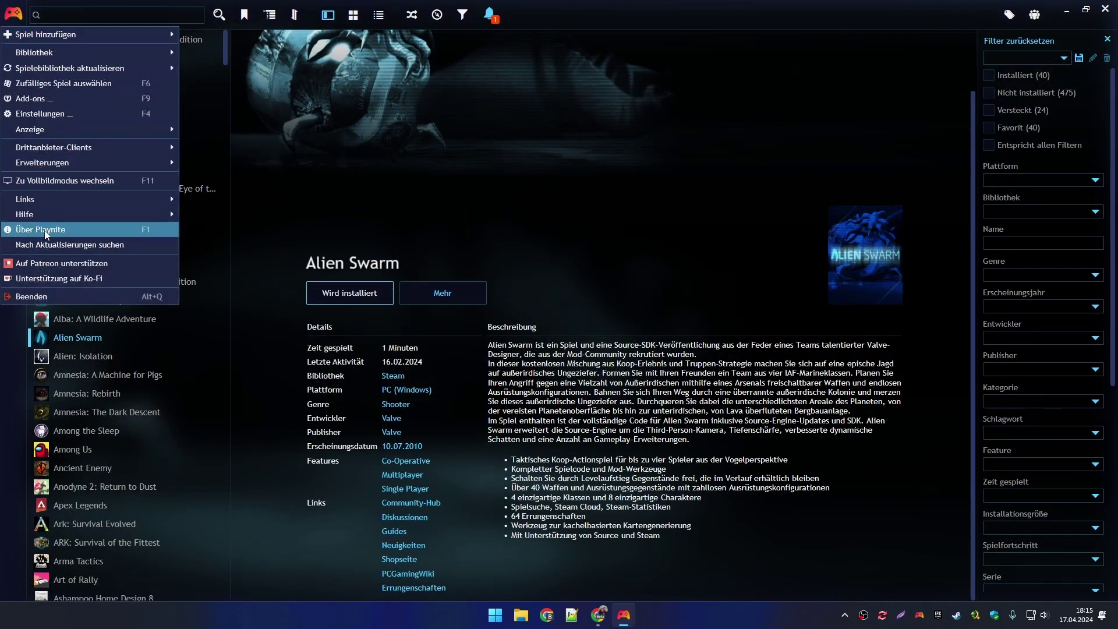
{"action": "left_click", "coordinate": [51, 117]}
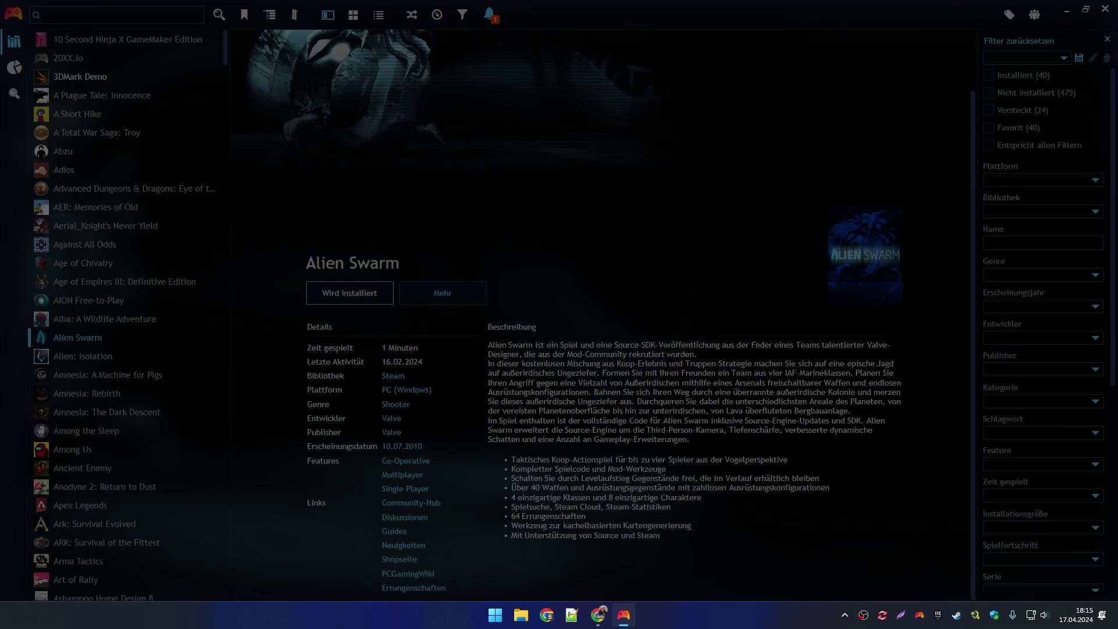
{"action": "left_click_drag", "start_coordinate": [1054, 243], "coordinate": [573, 123]}
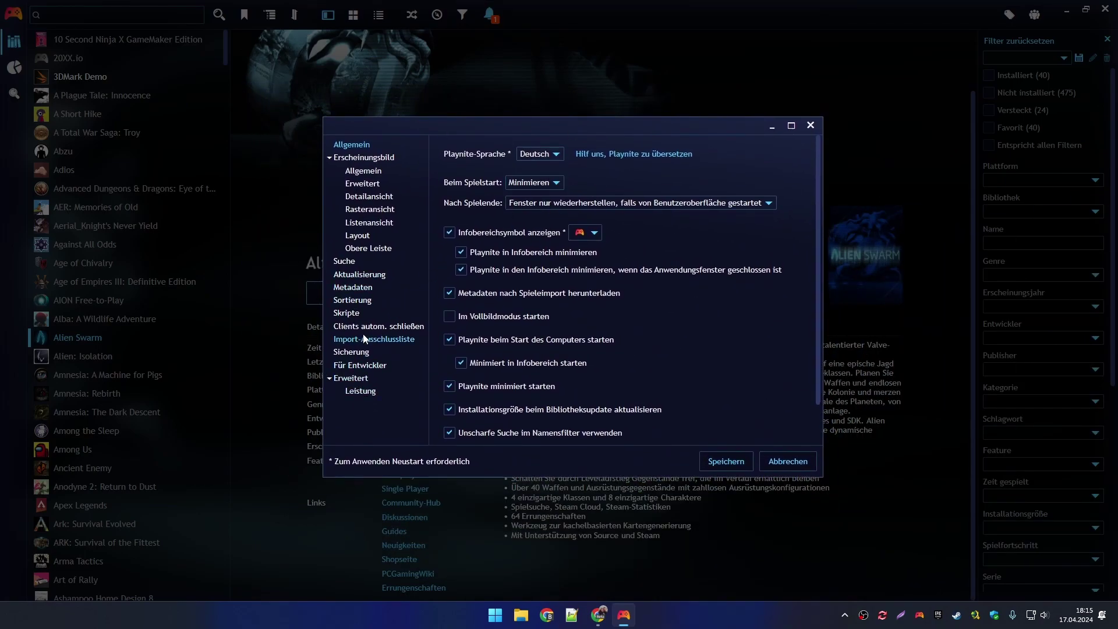
{"action": "left_click", "coordinate": [362, 159]}
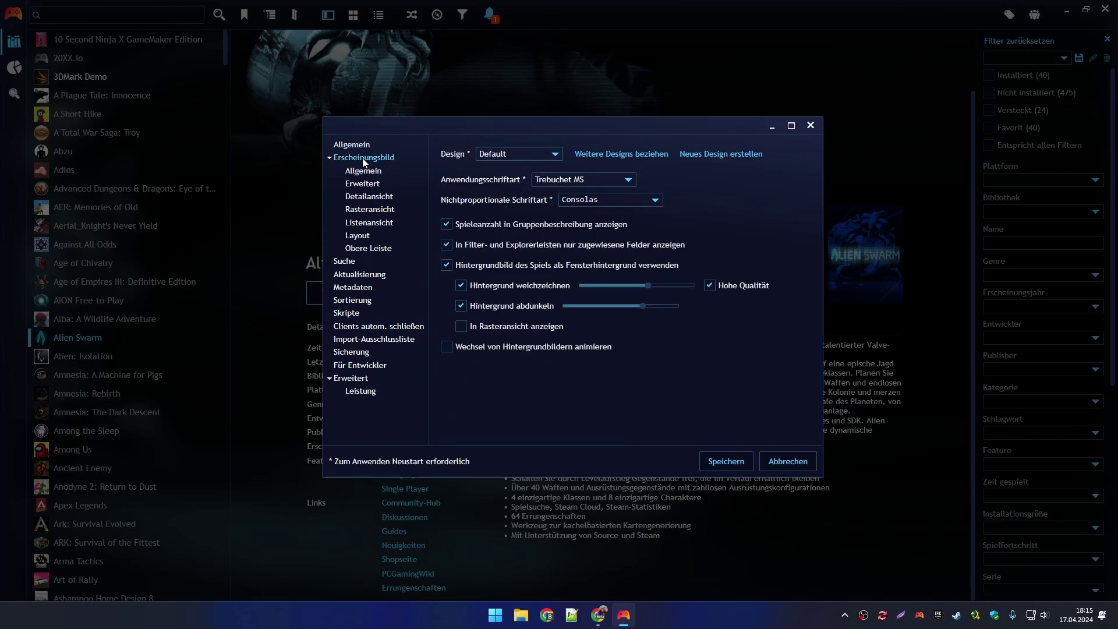
{"action": "left_click", "coordinate": [550, 155]}
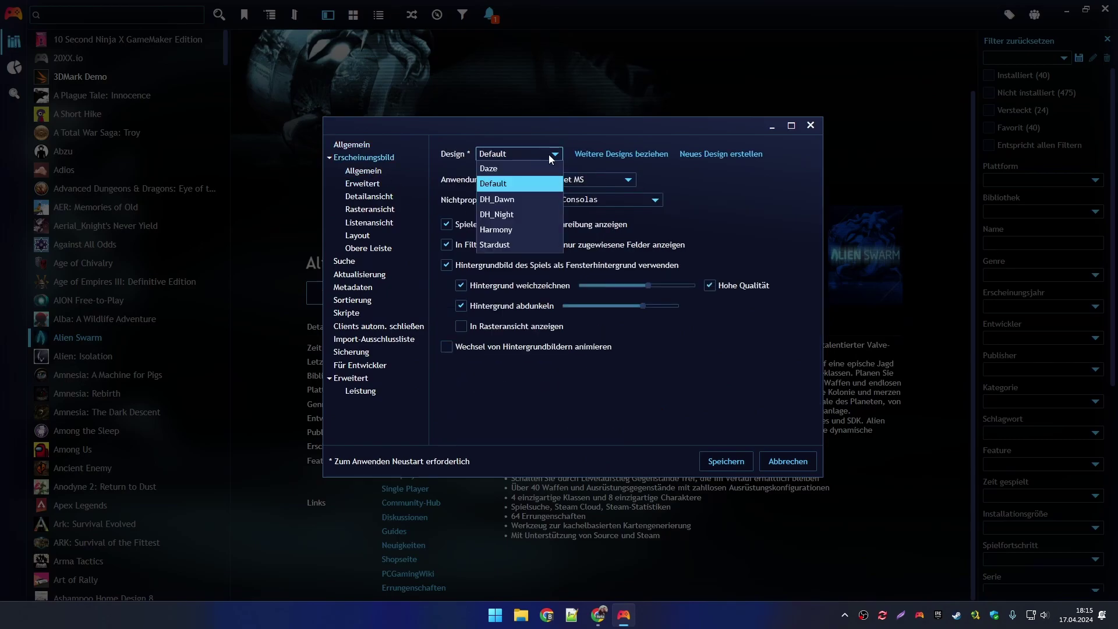
{"action": "left_click", "coordinate": [494, 200]}
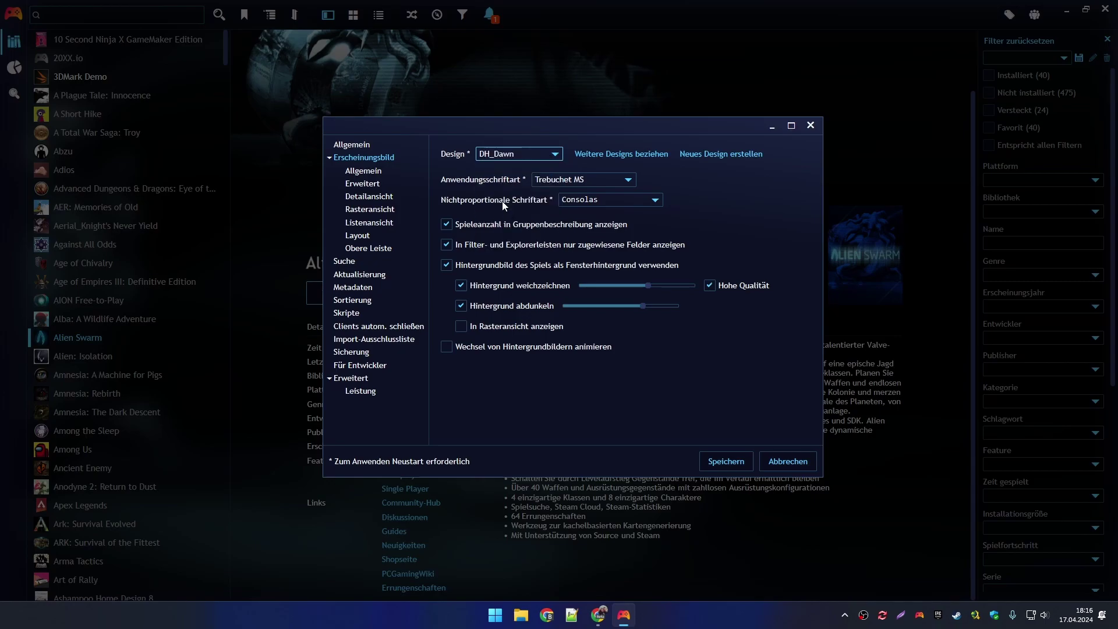
{"action": "left_click", "coordinate": [728, 465]}
{"action": "left_click", "coordinate": [651, 319]}
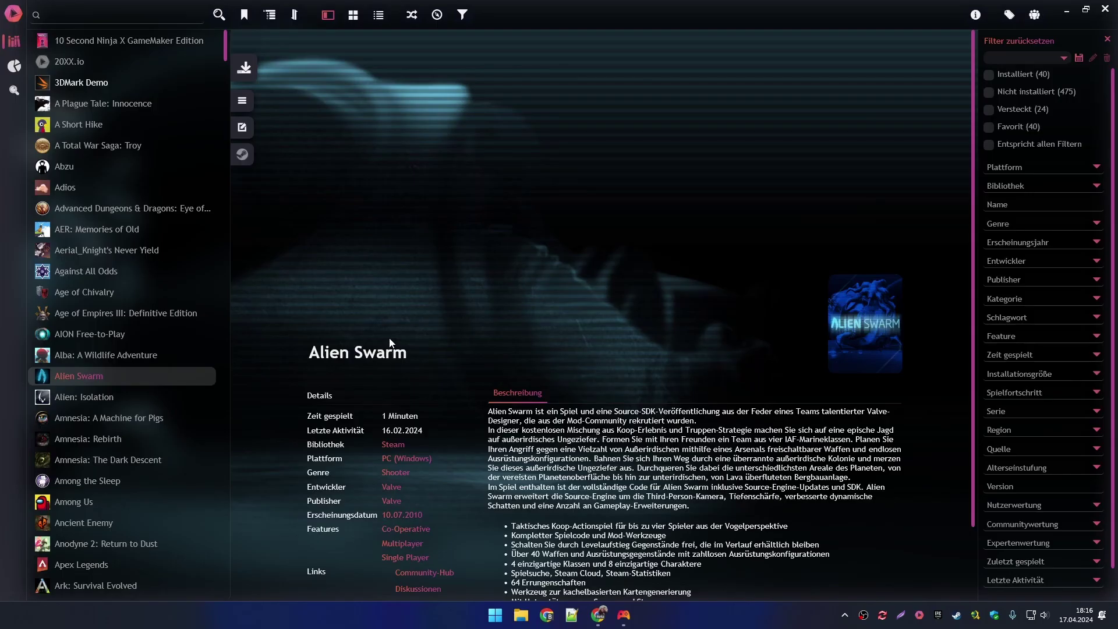
View Against All Odds and Advanced Dungeons & Dragons: Eye of the Beholder in the new design
{"action": "left_click", "coordinate": [135, 269]}
{"action": "left_click", "coordinate": [105, 211]}
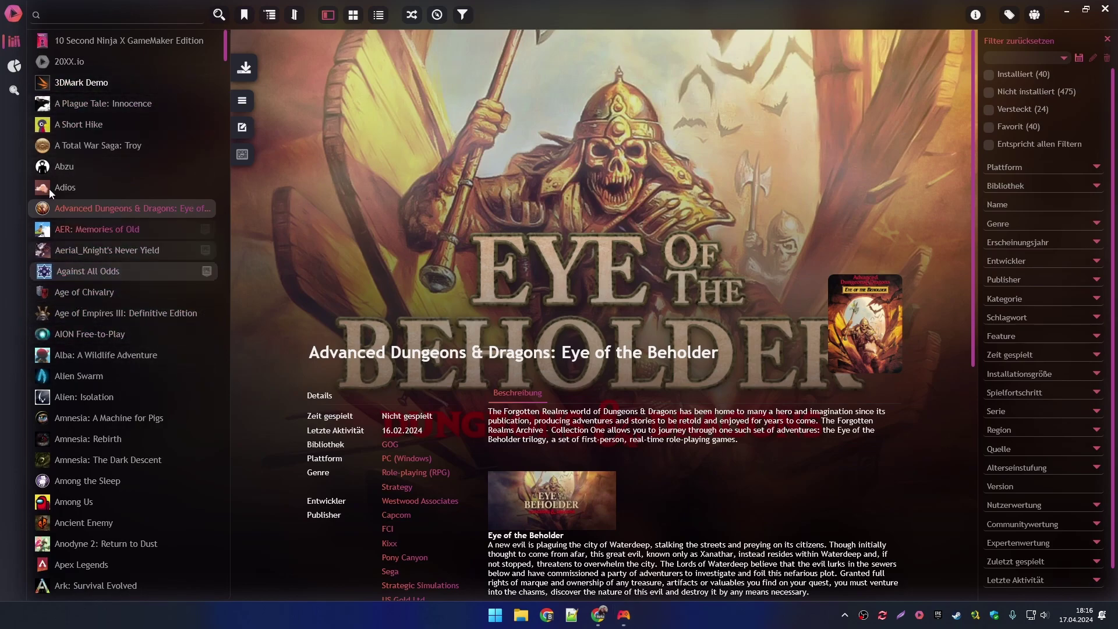
Browse the general add-ons, examining Cooperative Modes Importer, DKG Theme Modifier and Details to Grid View Converter, and close the add-on manager
{"action": "left_click", "coordinate": [11, 18]}
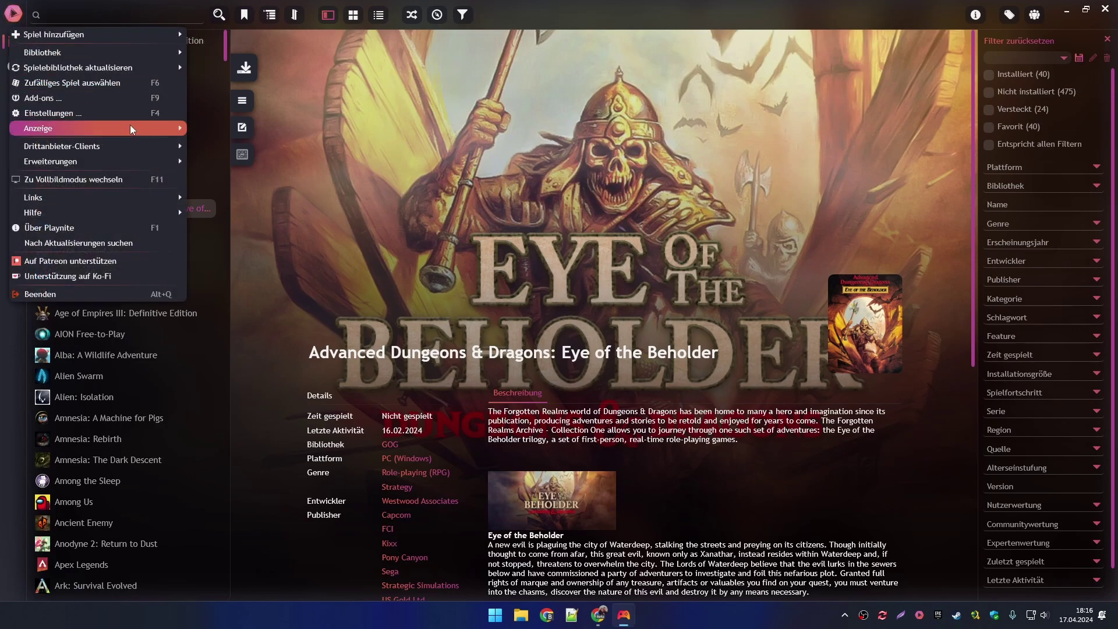
{"action": "left_click", "coordinate": [69, 94]}
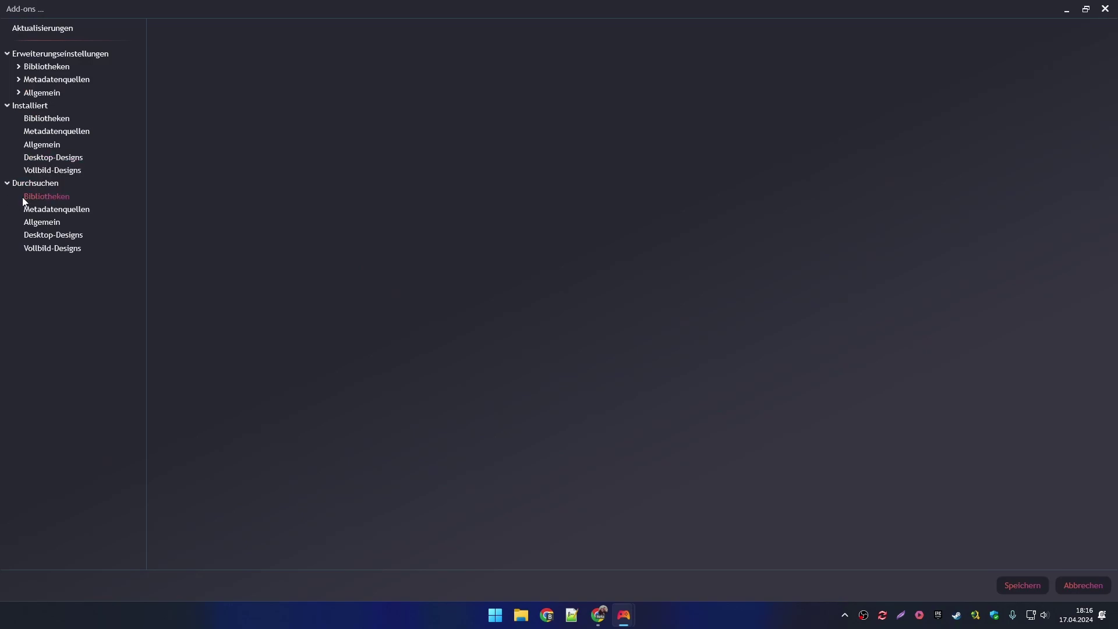
{"action": "left_click", "coordinate": [47, 224]}
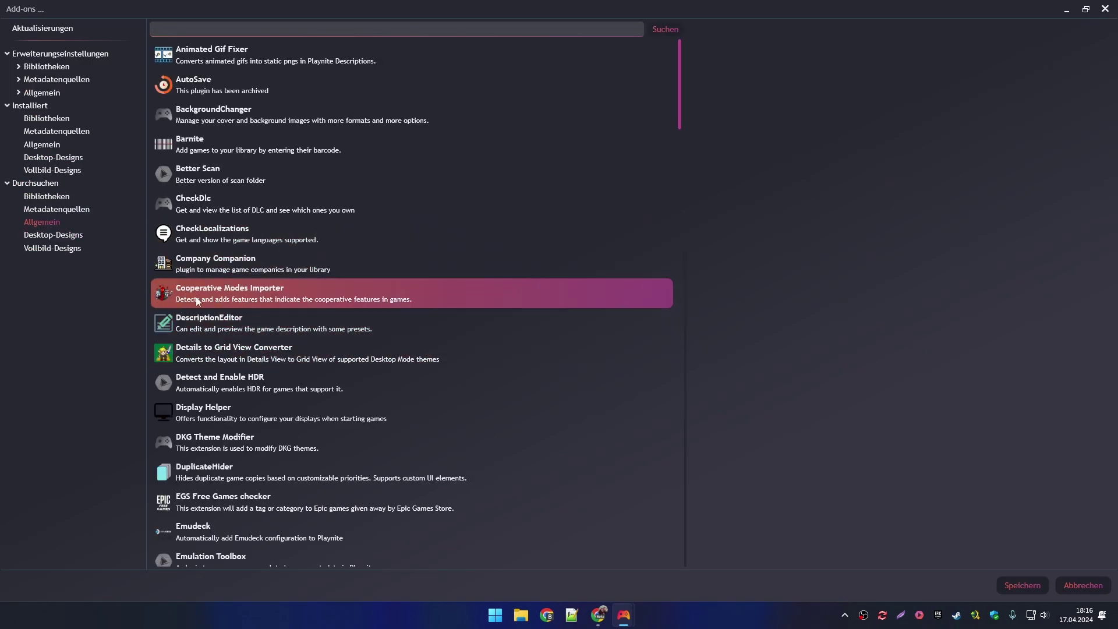
{"action": "left_click", "coordinate": [210, 288]}
{"action": "scroll", "coordinate": [256, 327], "scroll_direction": "down", "scroll_amount": 2}
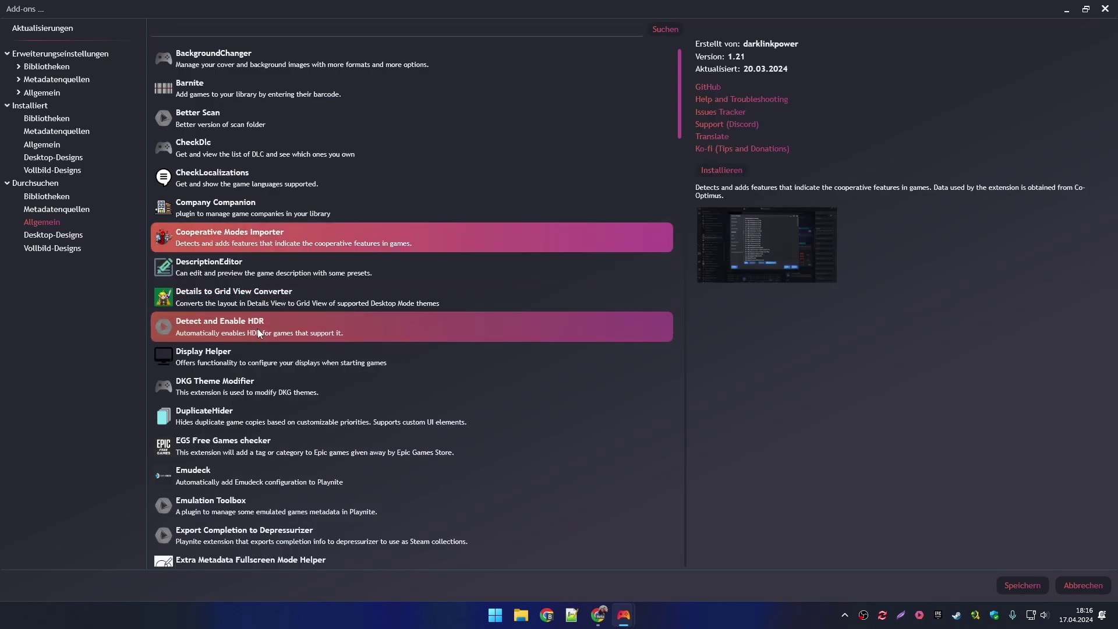
{"action": "left_click", "coordinate": [239, 384]}
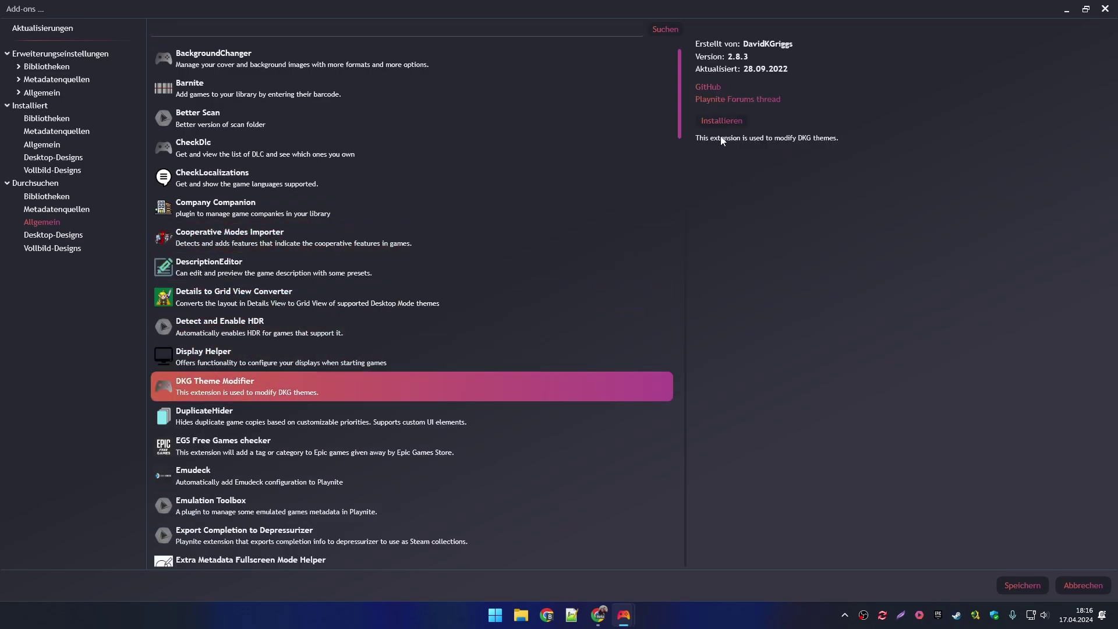
{"action": "left_click", "coordinate": [279, 295]}
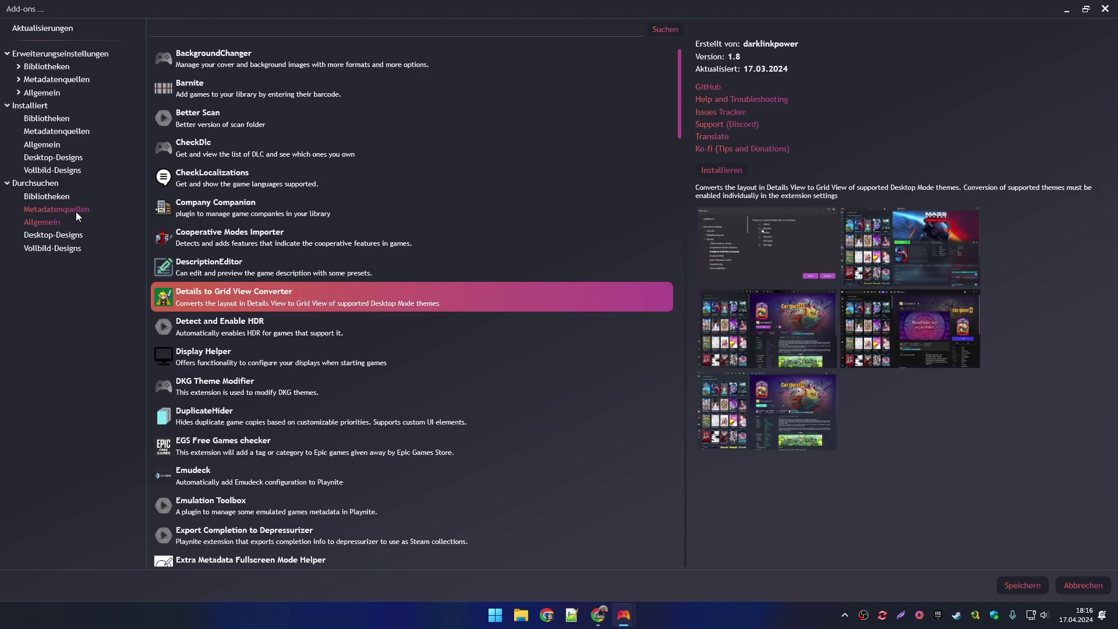
{"action": "left_click", "coordinate": [1104, 9]}
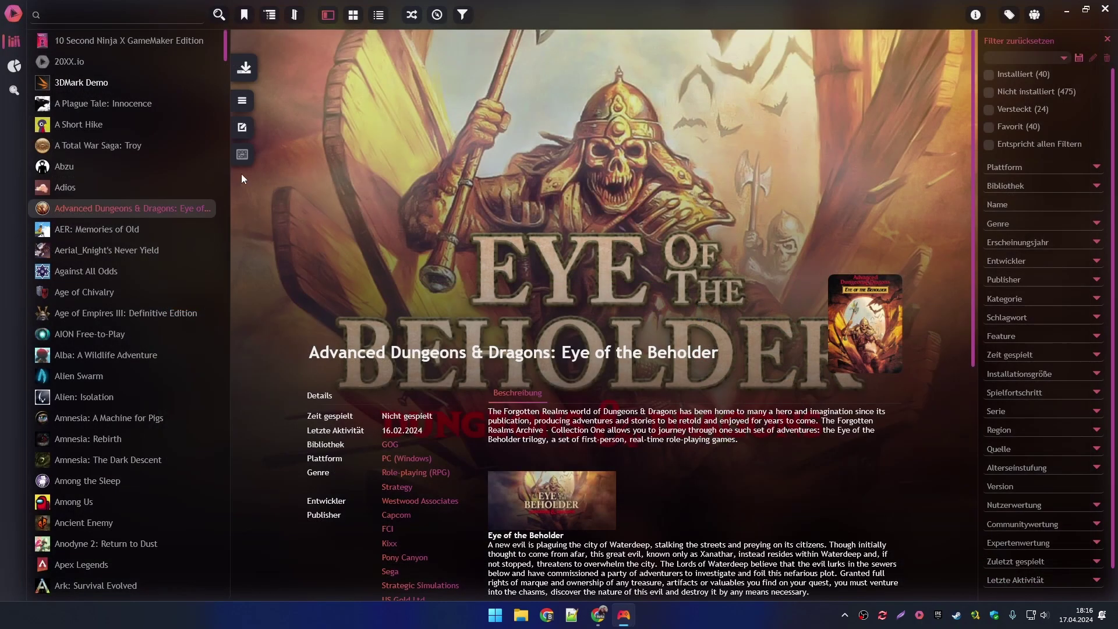
Review the commands of the installed extensions, including Purchase Date Importer and Metadaten-Werkzeuge, and the actions offered for Advanced Dungeons & Dragons: Eye of the Beholder
{"action": "left_click", "coordinate": [14, 15]}
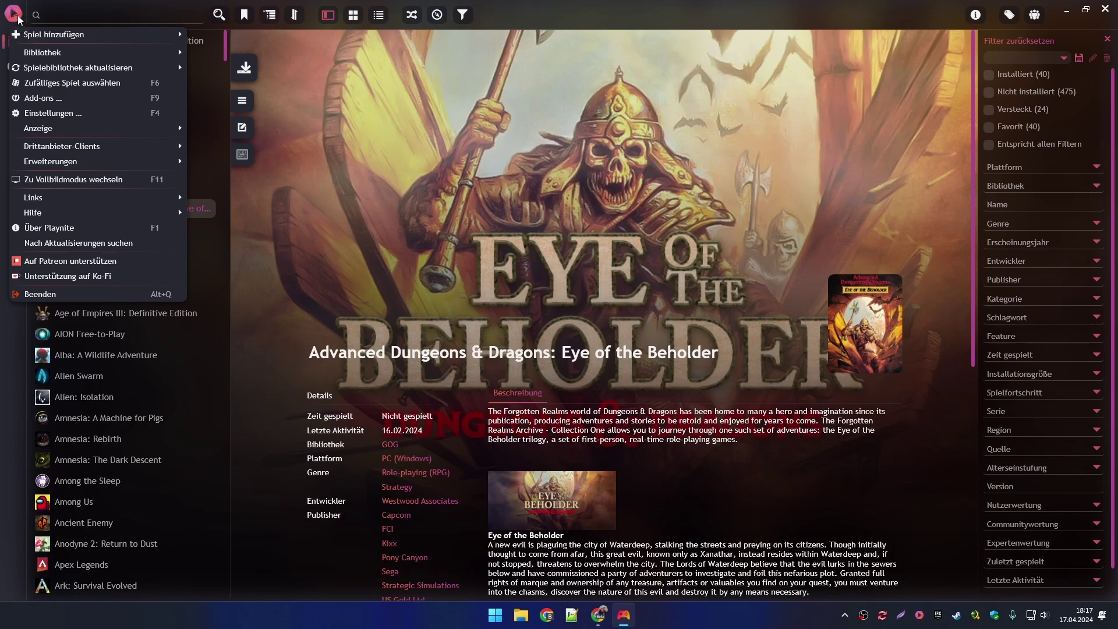
{"action": "mouse_move", "coordinate": [69, 163]}
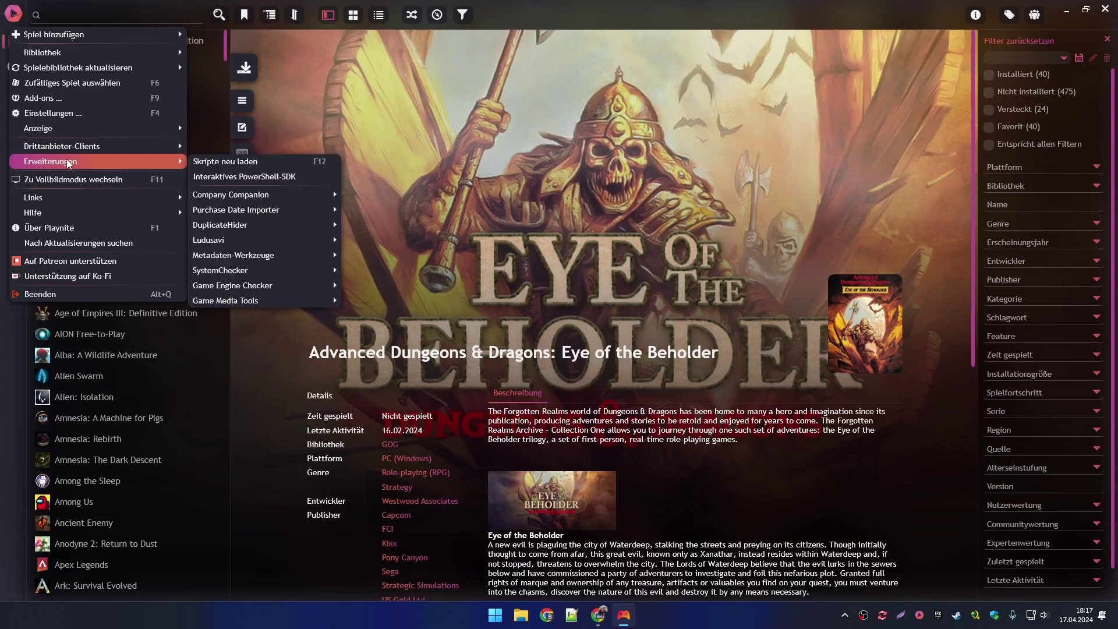
{"action": "mouse_move", "coordinate": [267, 206]}
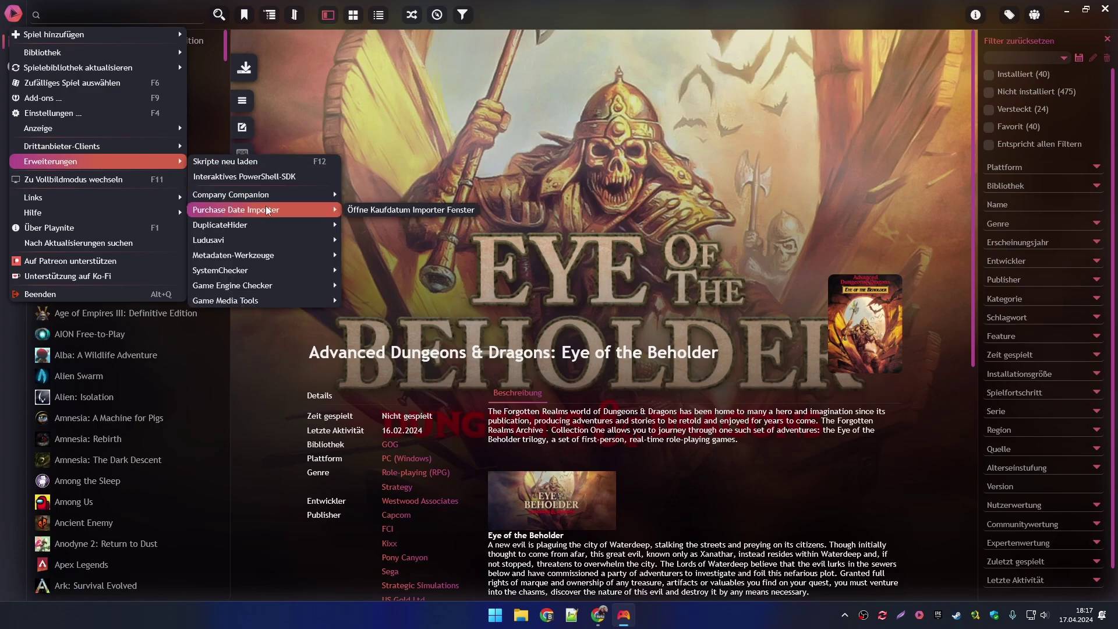
{"action": "mouse_move", "coordinate": [266, 241]}
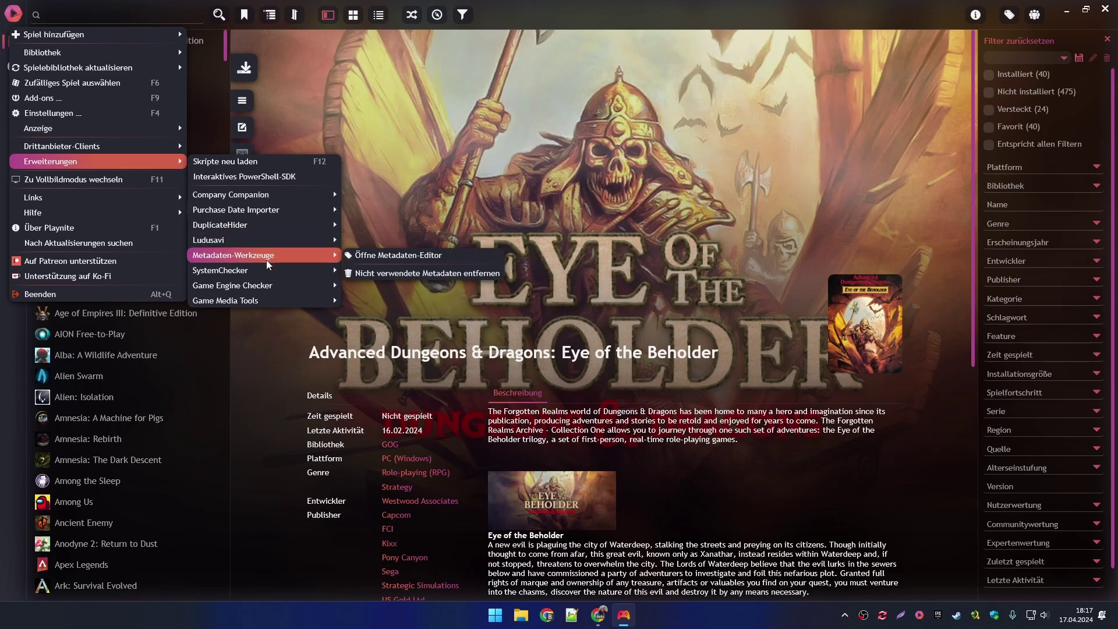
{"action": "left_click", "coordinate": [343, 360]}
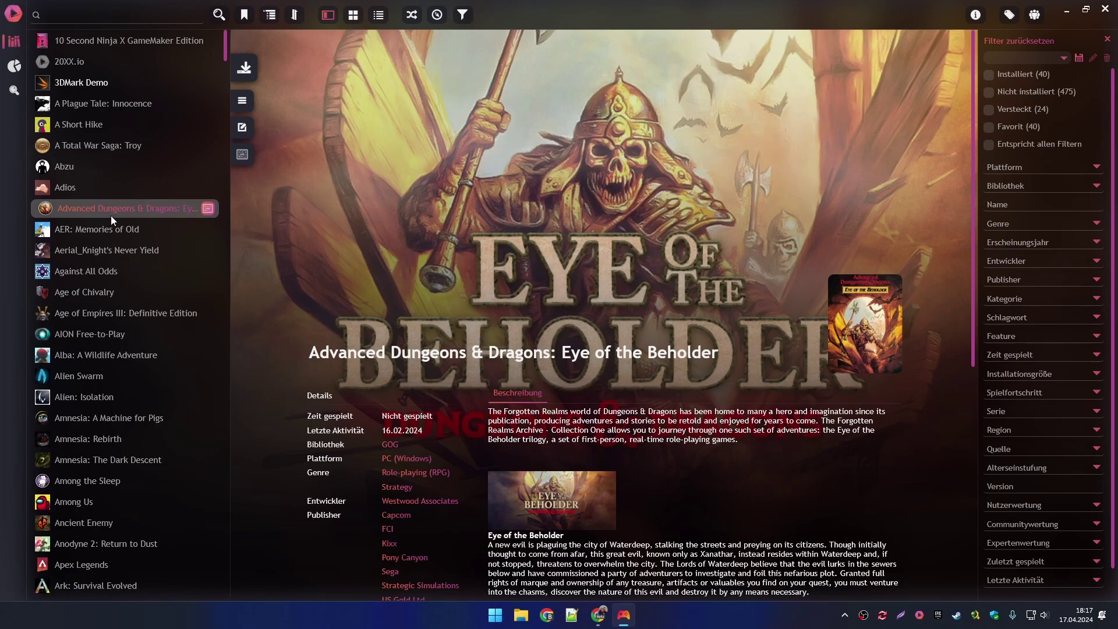
{"action": "right_click", "coordinate": [90, 214]}
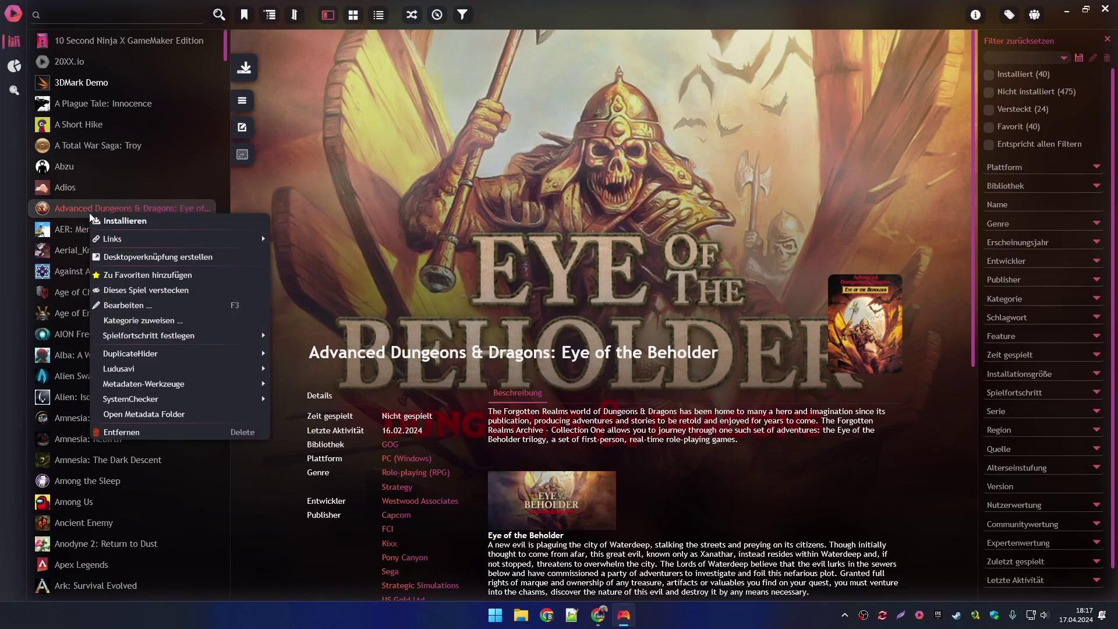
{"action": "mouse_move", "coordinate": [145, 374]}
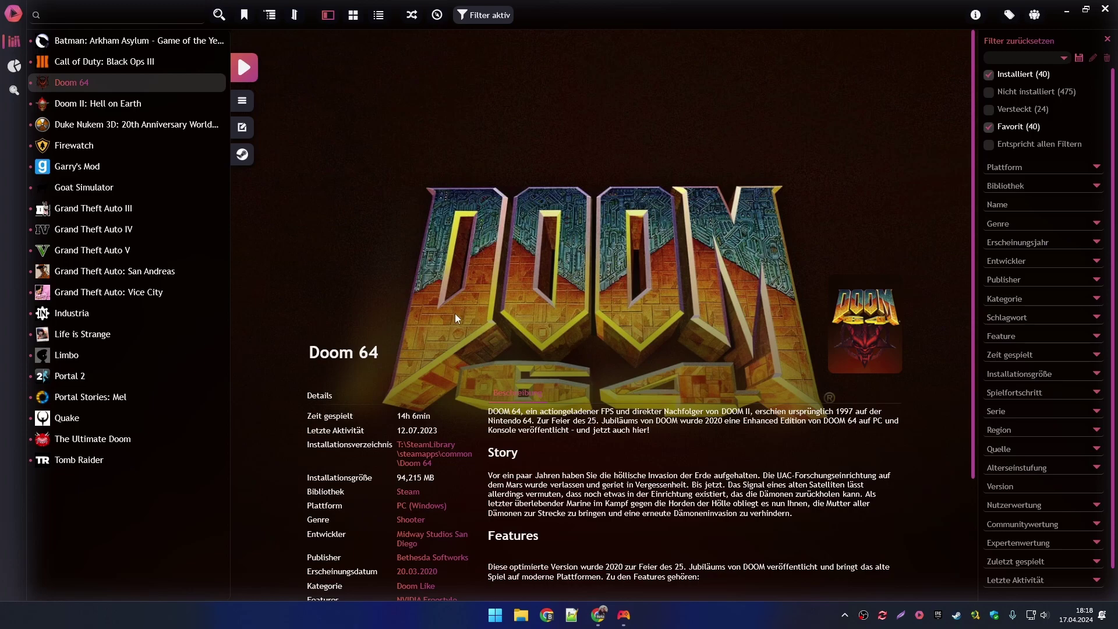
Examine the application settings, covering the general options and the general and advanced appearance options
{"action": "left_click", "coordinate": [12, 15]}
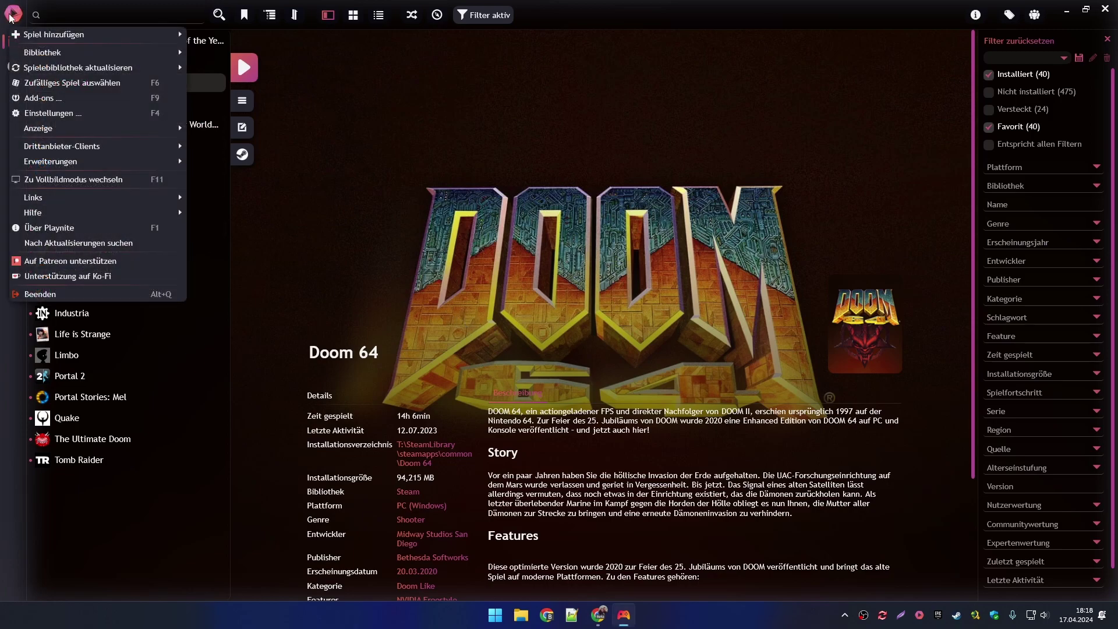
{"action": "left_click", "coordinate": [81, 111]}
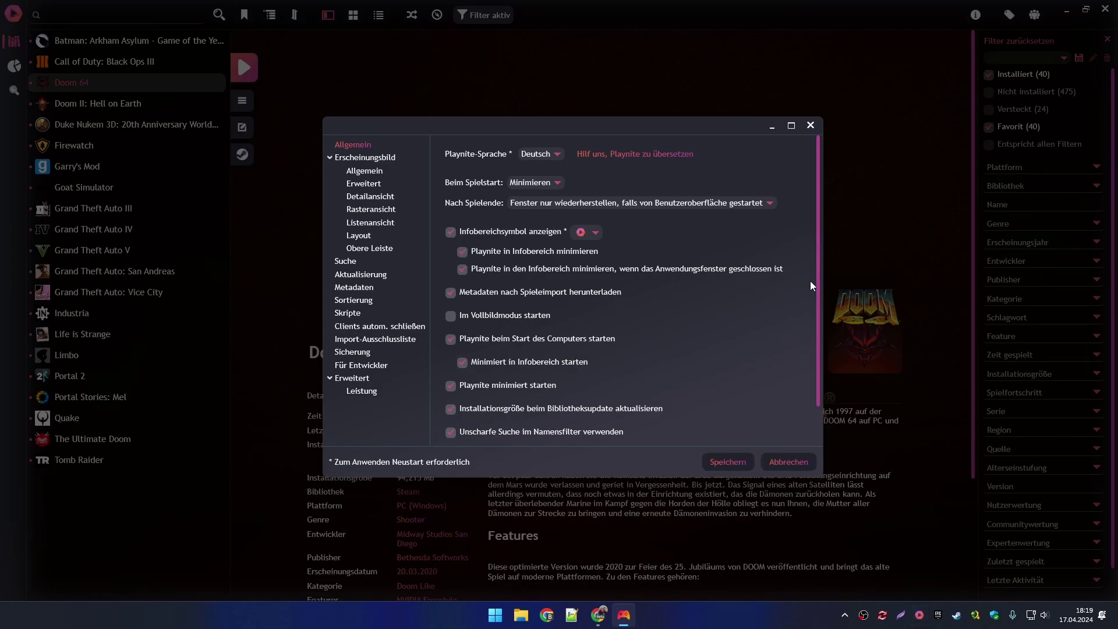
{"action": "left_click", "coordinate": [361, 171]}
{"action": "left_click", "coordinate": [362, 188]}
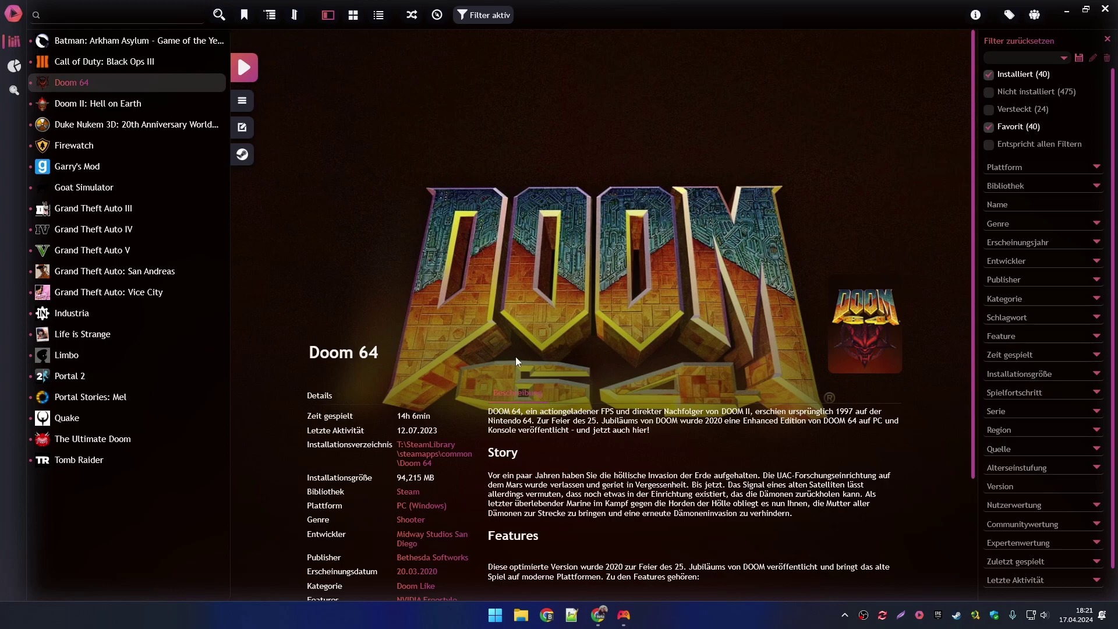
Look up the command for switching to fullscreen mode without running it
{"action": "left_click", "coordinate": [13, 14]}
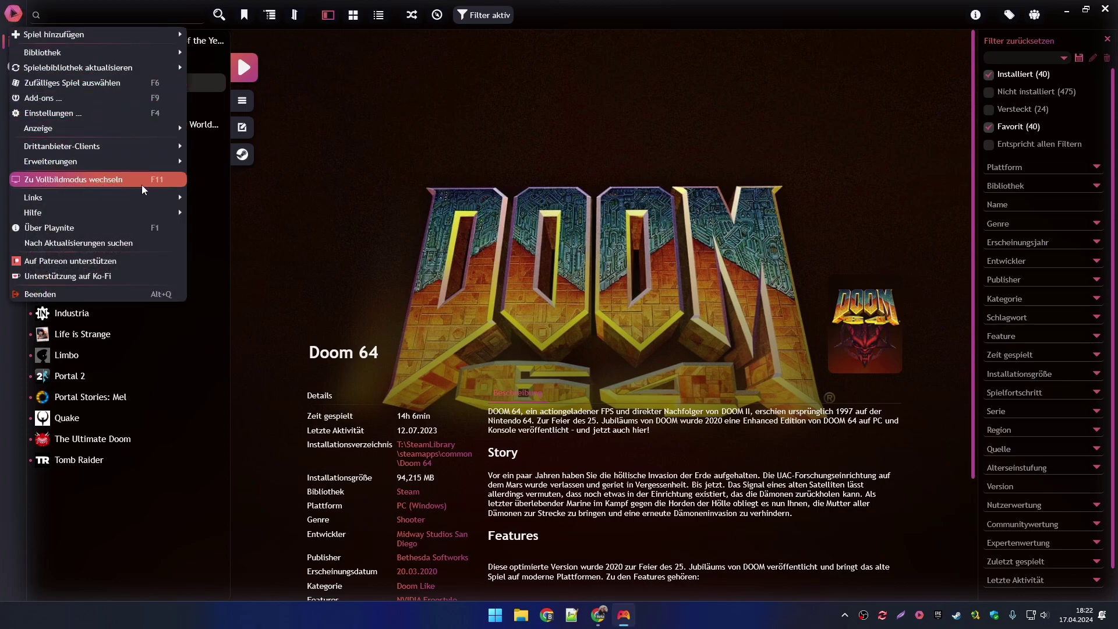
{"action": "left_click", "coordinate": [415, 265]}
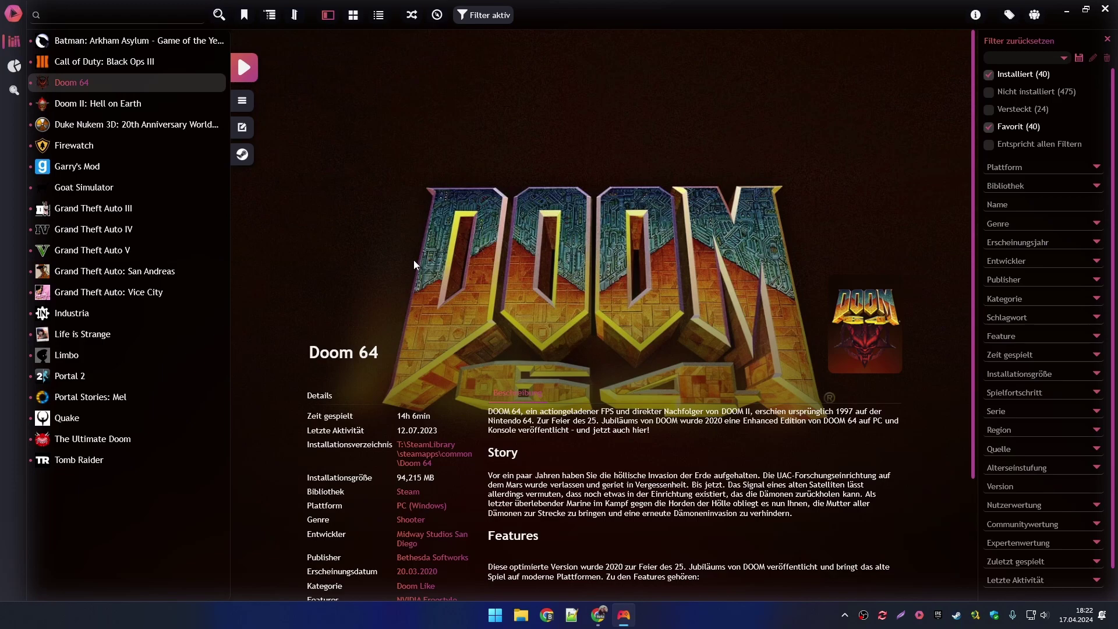